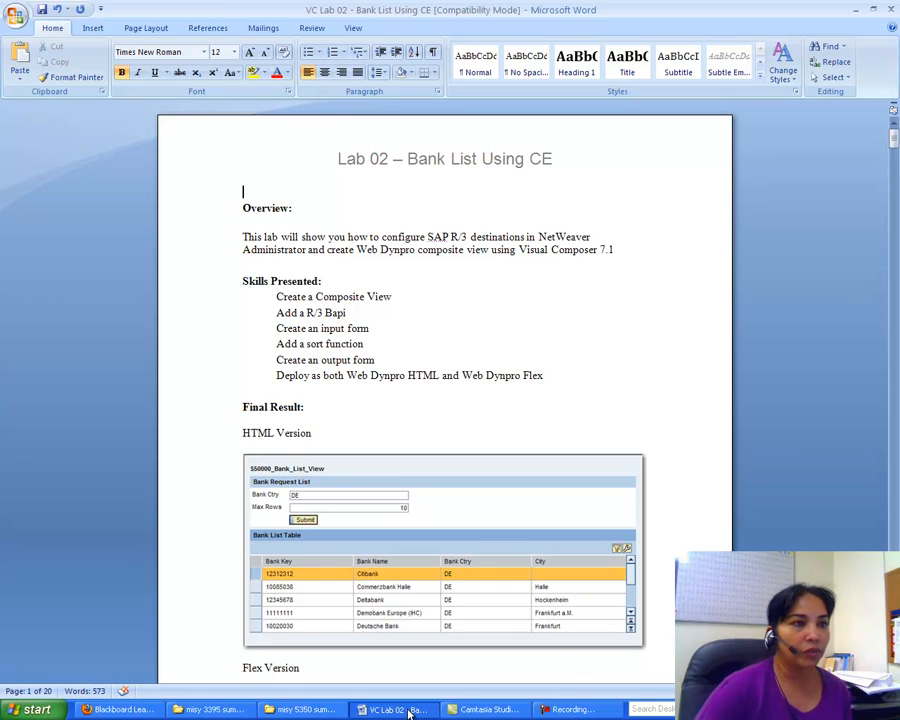
Read the Bank List lab document from its overview and final result to the start of the Procedure section.
{"action": "left_click", "coordinate": [896, 141]}
{"action": "left_click_drag", "start_coordinate": [896, 141], "coordinate": [896, 142]}
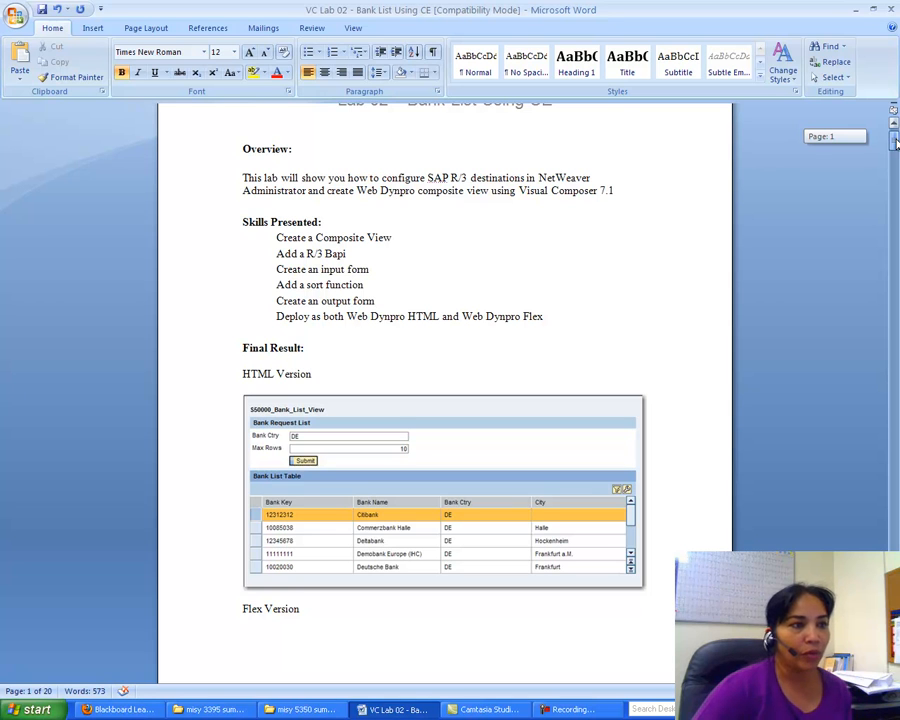
{"action": "mouse_move", "coordinate": [896, 143]}
{"action": "left_mouse_down"}
{"action": "mouse_move", "coordinate": [896, 163]}
{"action": "mouse_move", "coordinate": [896, 147]}
{"action": "left_mouse_up"}
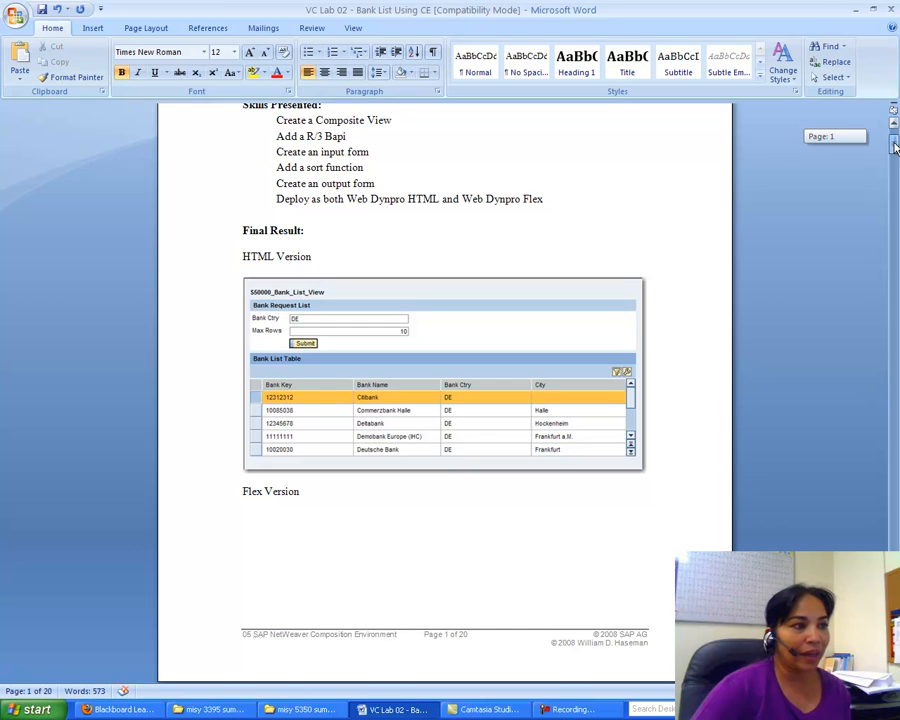
{"action": "left_click_drag", "start_coordinate": [895, 147], "coordinate": [895, 150]}
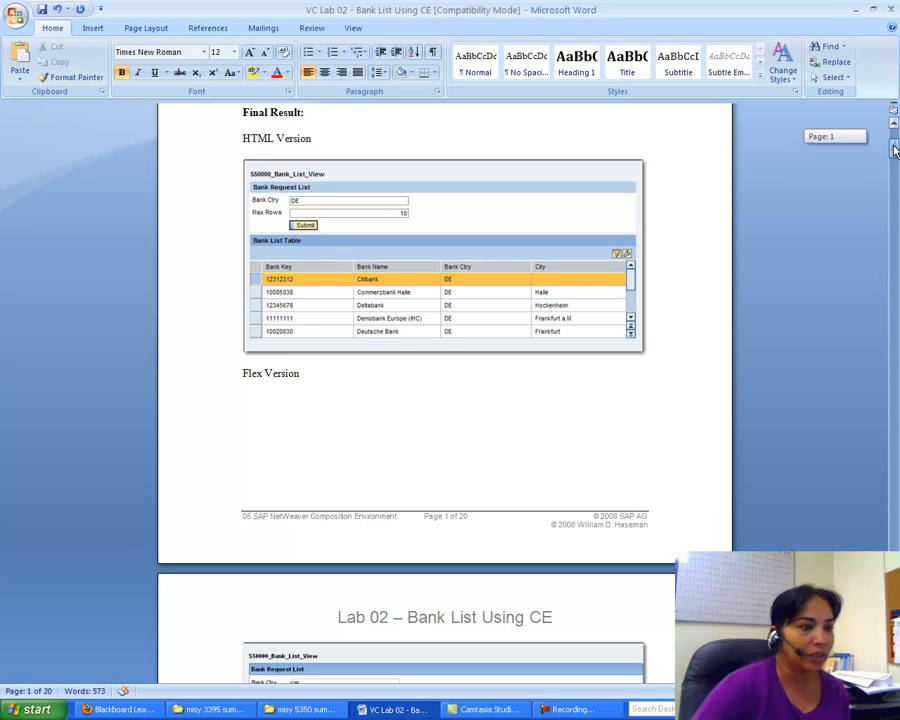
{"action": "left_click_drag", "start_coordinate": [895, 150], "coordinate": [892, 192]}
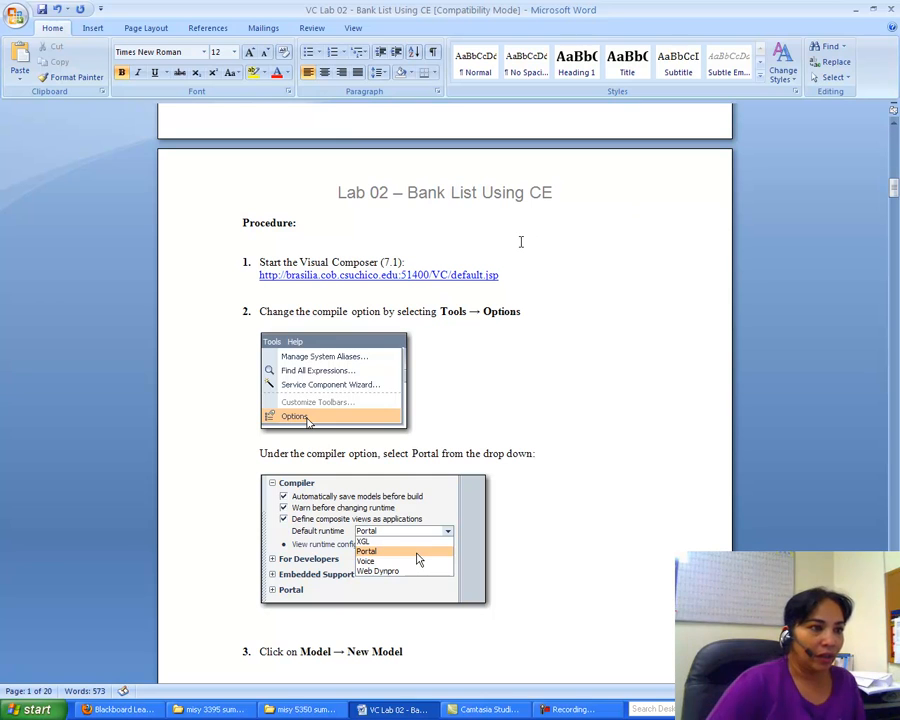
{"action": "left_click", "coordinate": [26, 711]}
{"action": "left_click", "coordinate": [90, 657]}
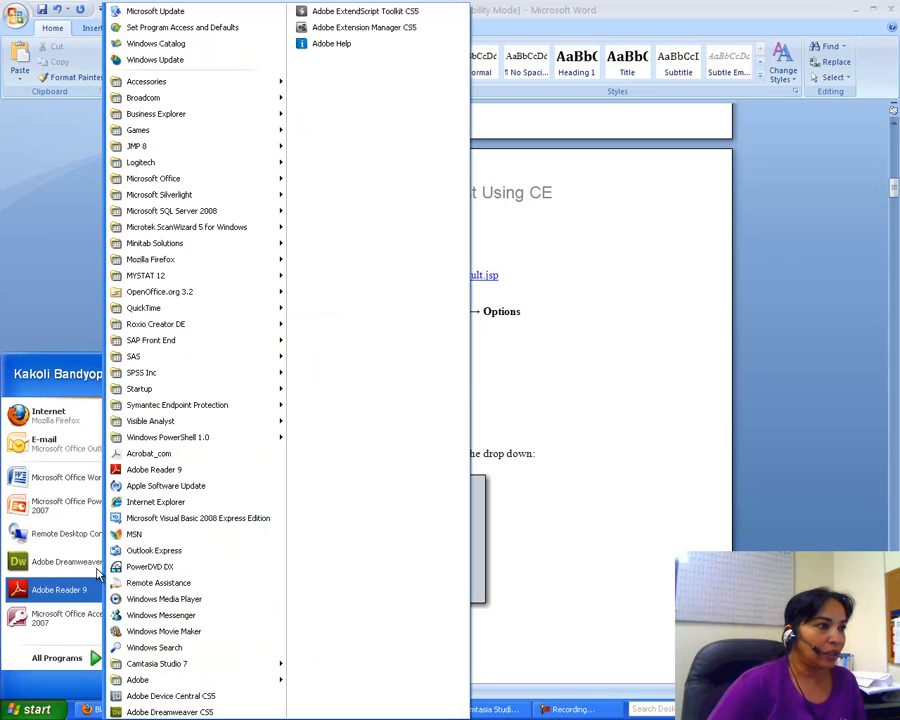
{"action": "mouse_move", "coordinate": [165, 100]}
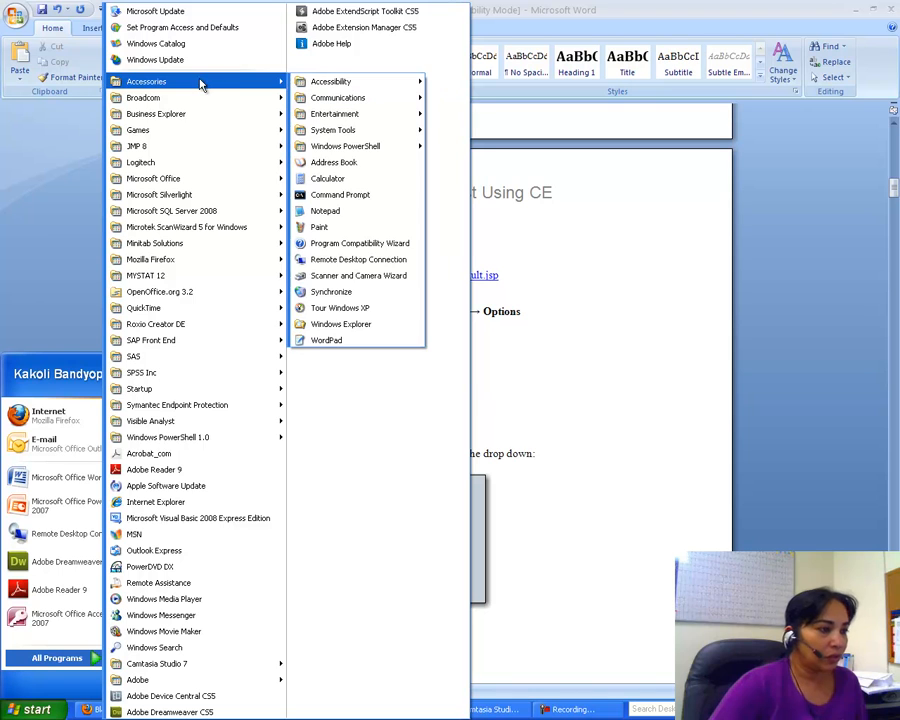
{"action": "left_click", "coordinate": [150, 503]}
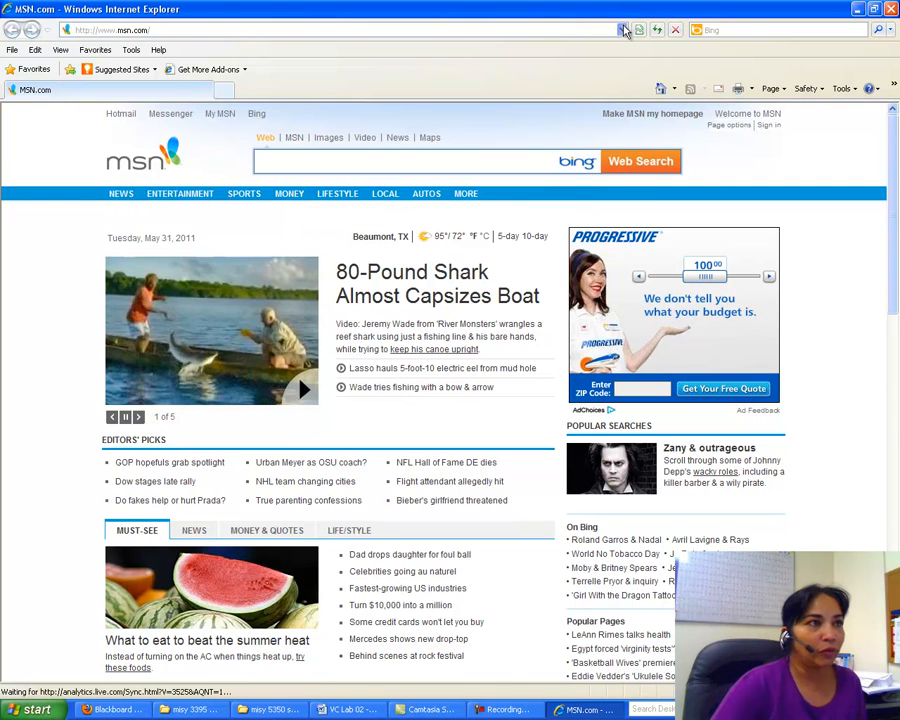
{"action": "left_click", "coordinate": [622, 30]}
{"action": "left_click", "coordinate": [545, 48]}
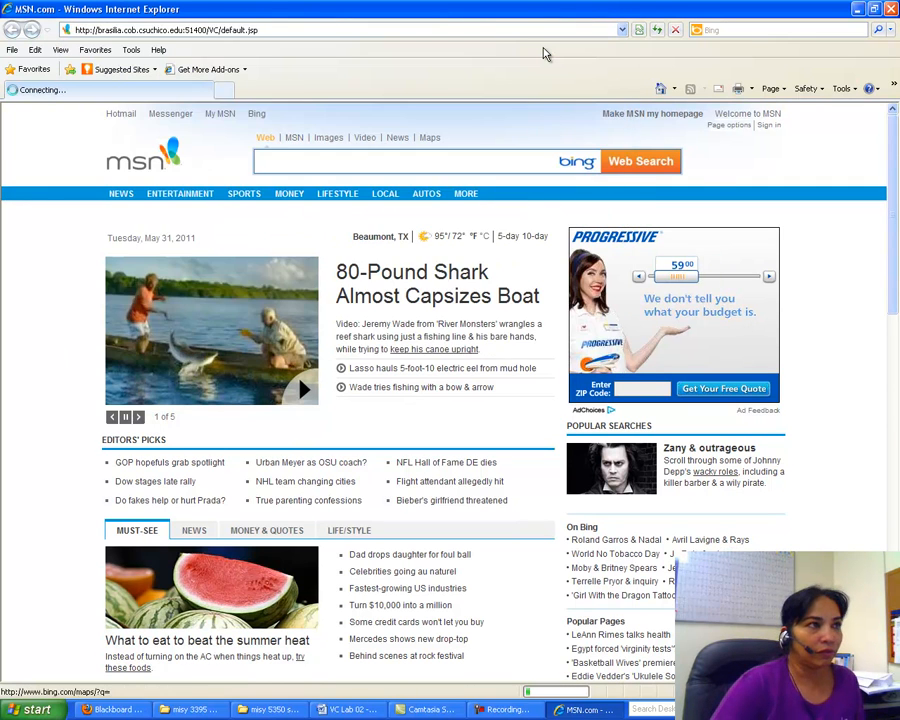
Enter the user ID and account password on the SAP NetWeaver logon page and try to log on.
{"action": "type", "text": "lu"}
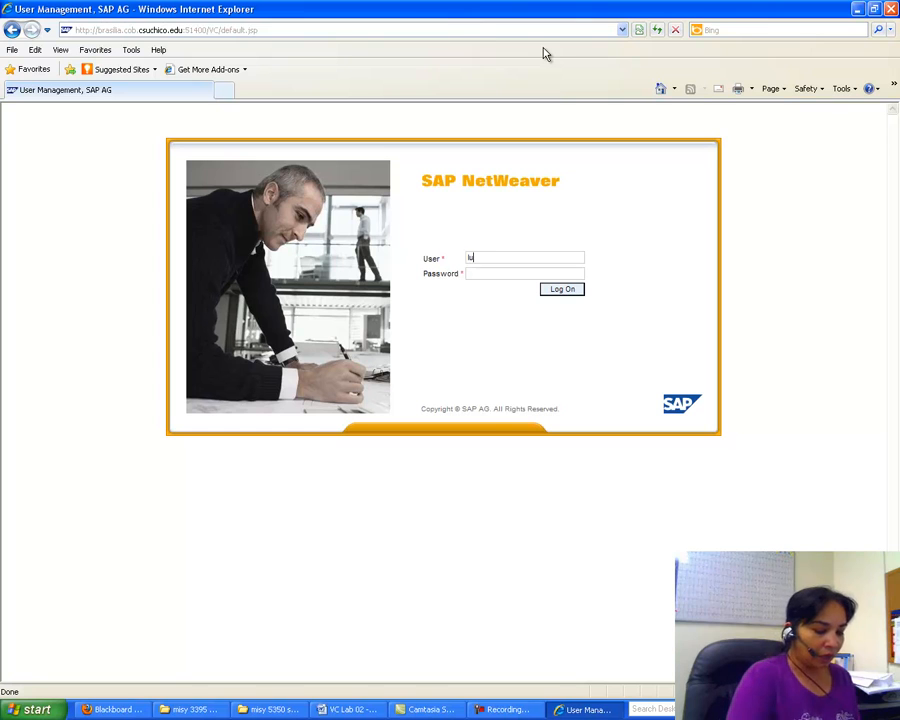
{"action": "type", "text": "-001"}
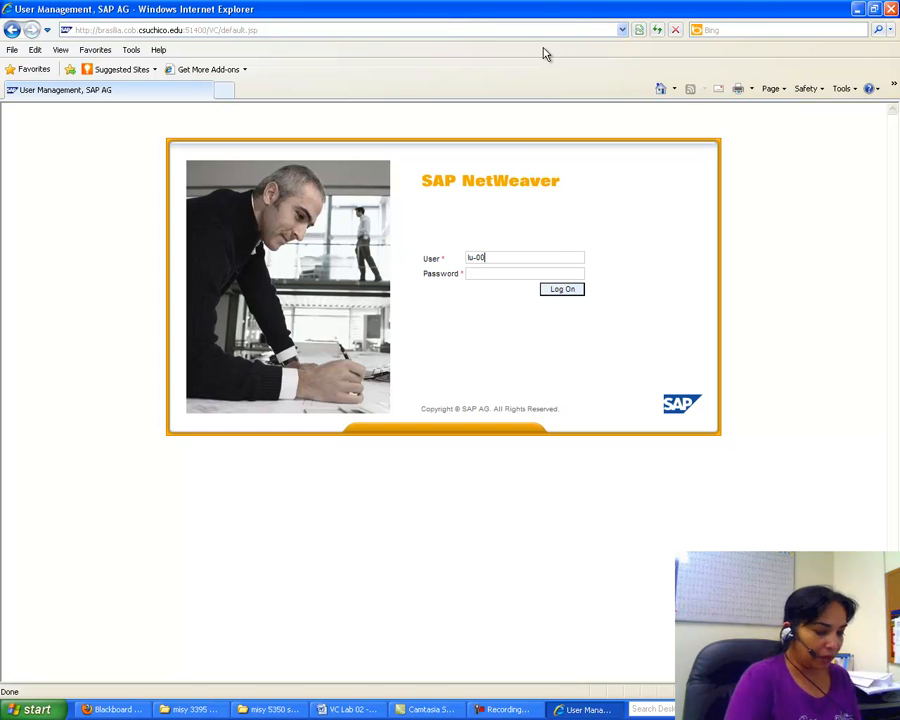
{"action": "left_click", "coordinate": [477, 270]}
{"action": "type", "text": "*******"}
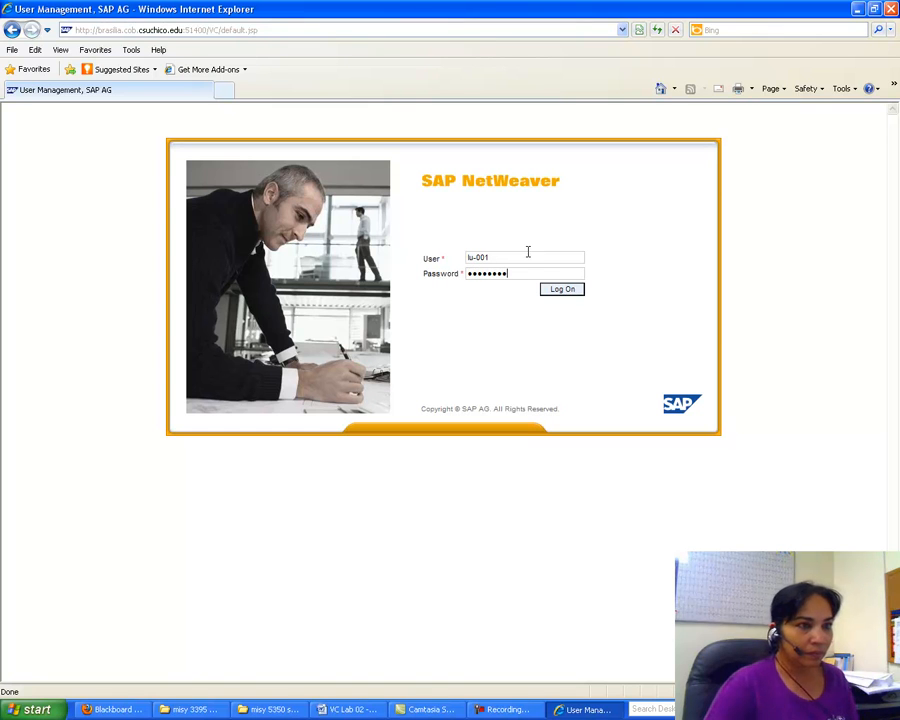
{"action": "left_click", "coordinate": [563, 292]}
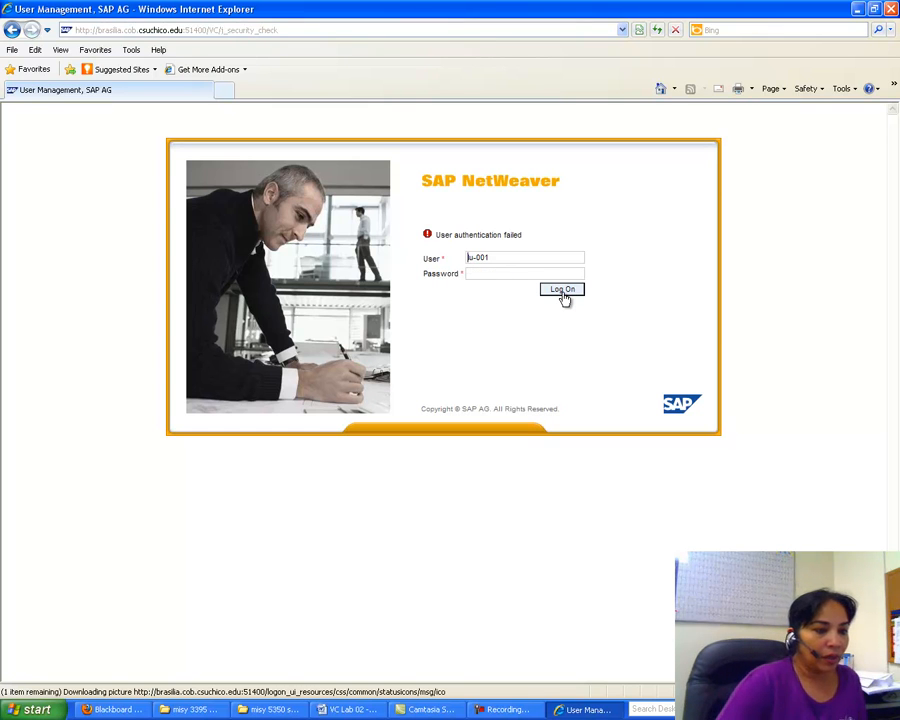
Re-enter the account password for the same user and log on to Visual Composer.
{"action": "left_click", "coordinate": [472, 274]}
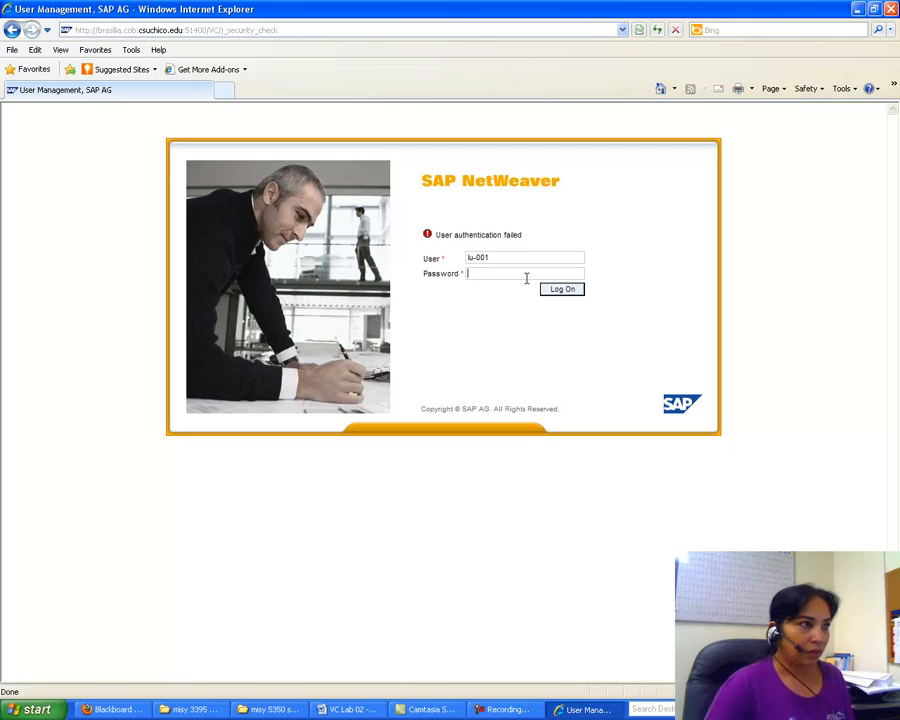
{"action": "type", "text": "********"}
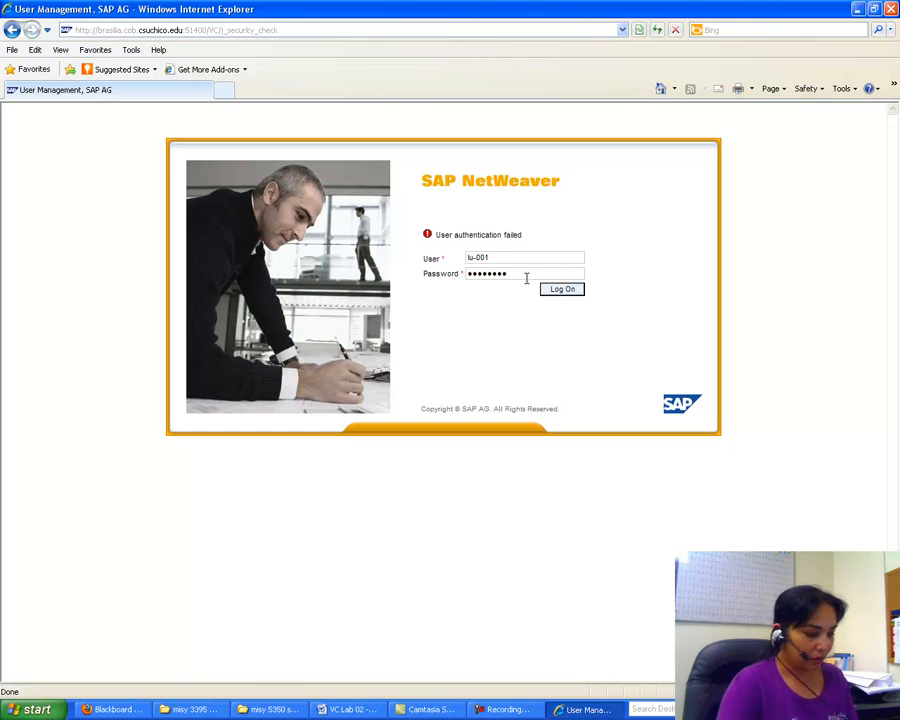
{"action": "left_click", "coordinate": [563, 292]}
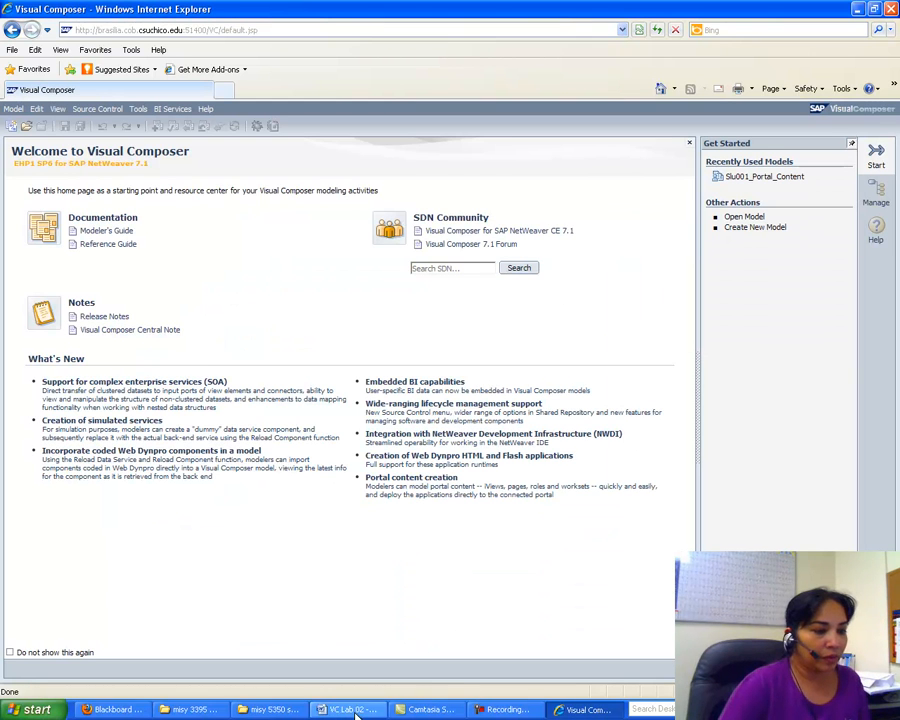
Display the Visual Composer options, expand the Compiler settings, and return to the Get Started view.
{"action": "left_click", "coordinate": [138, 108]}
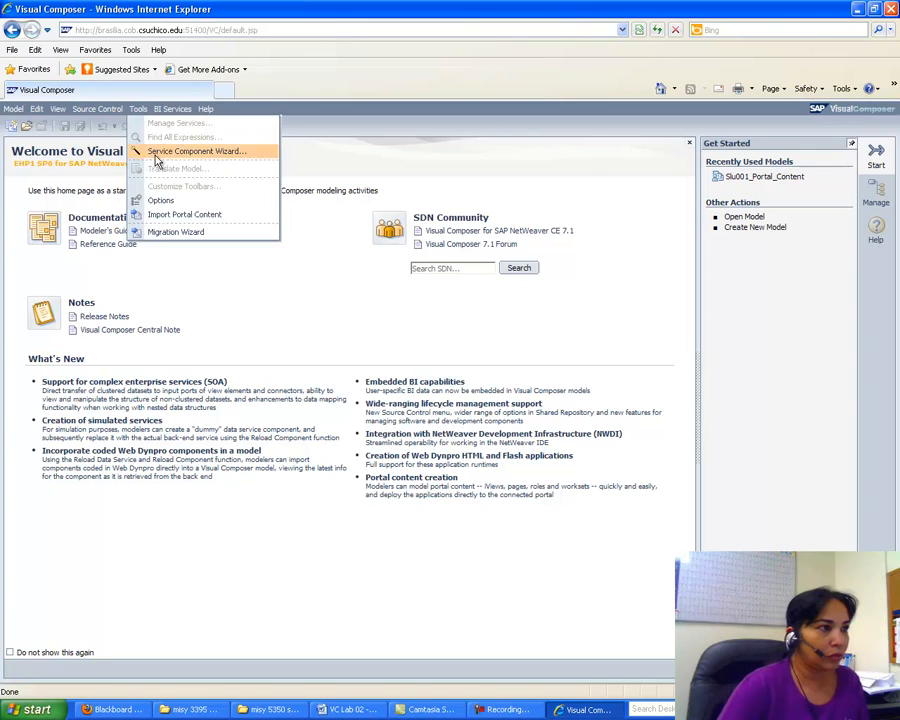
{"action": "left_click", "coordinate": [155, 200]}
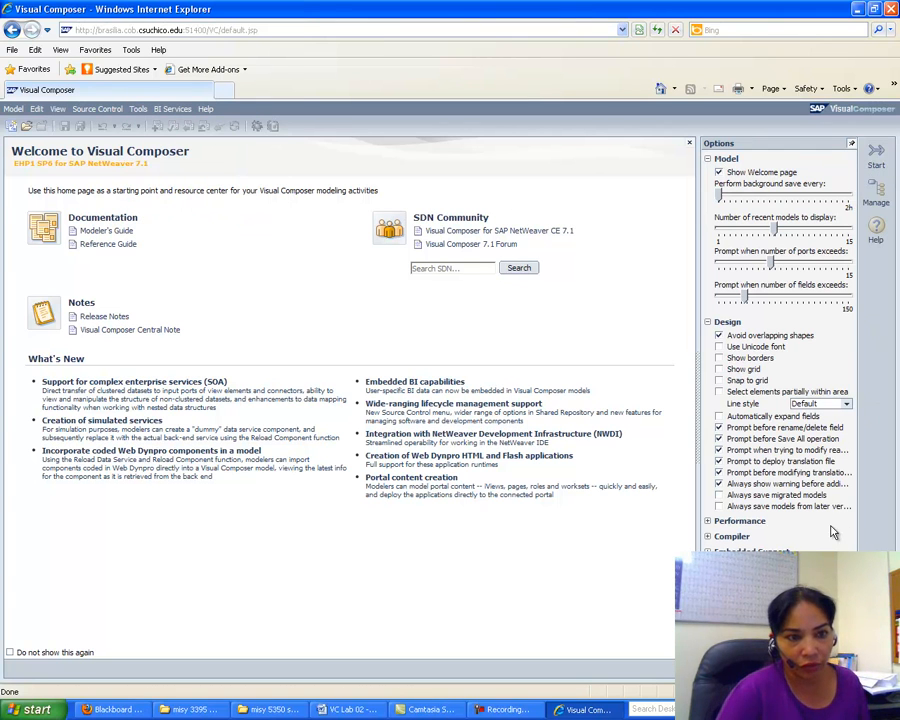
{"action": "left_click", "coordinate": [707, 536]}
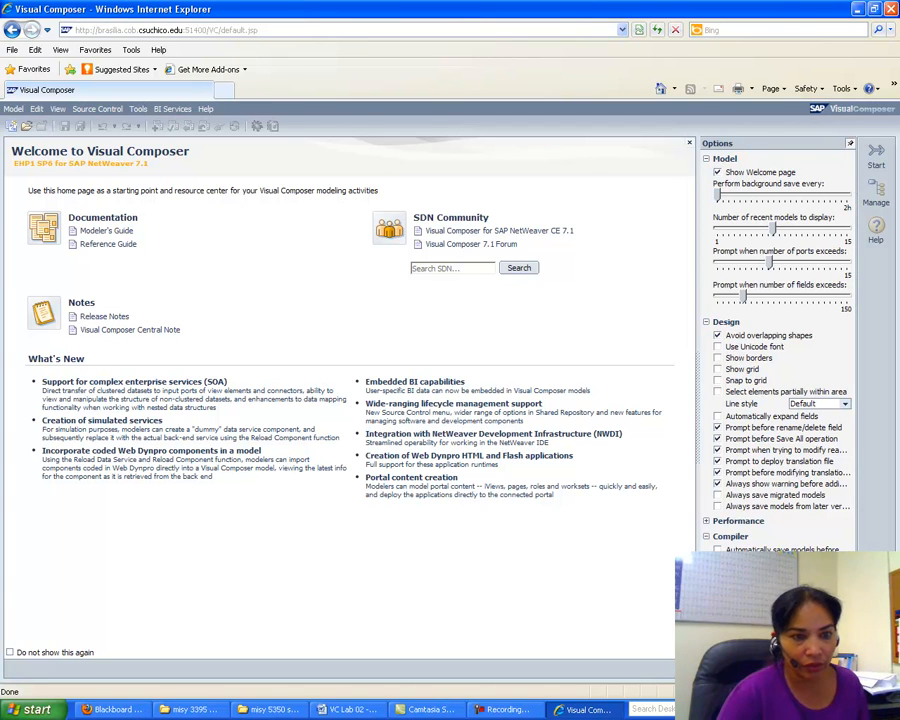
{"action": "left_click", "coordinate": [876, 156]}
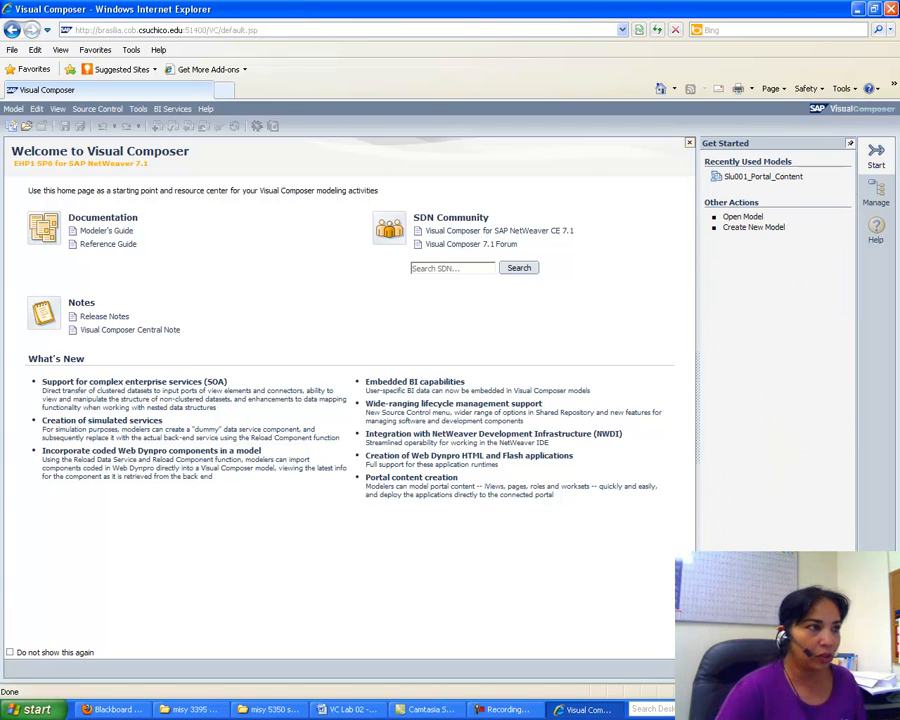
{"action": "left_click", "coordinate": [139, 109]}
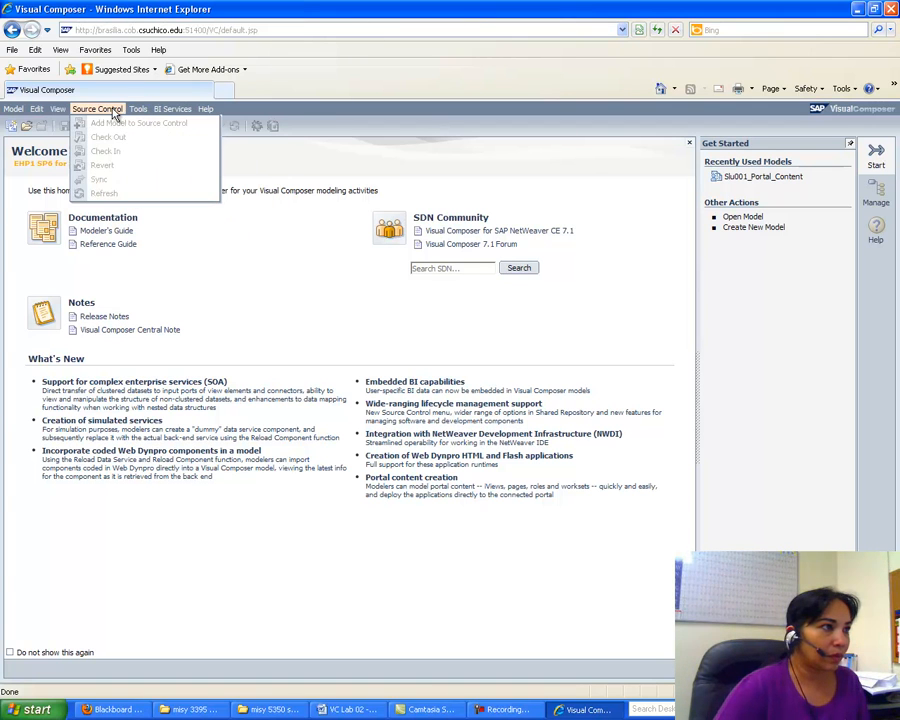
{"action": "mouse_move", "coordinate": [68, 114]}
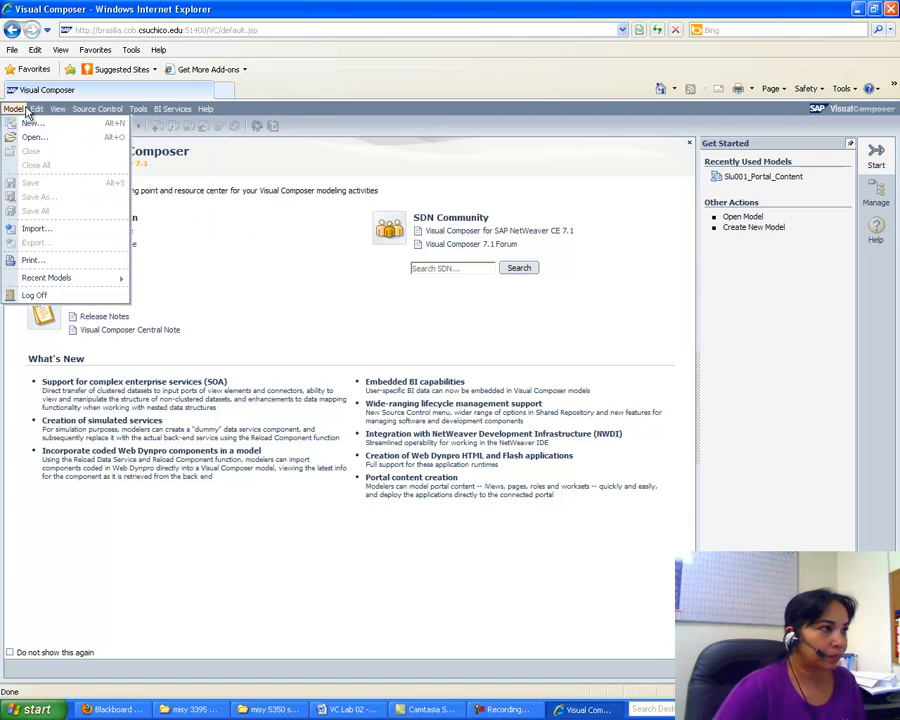
{"action": "left_click", "coordinate": [523, 194]}
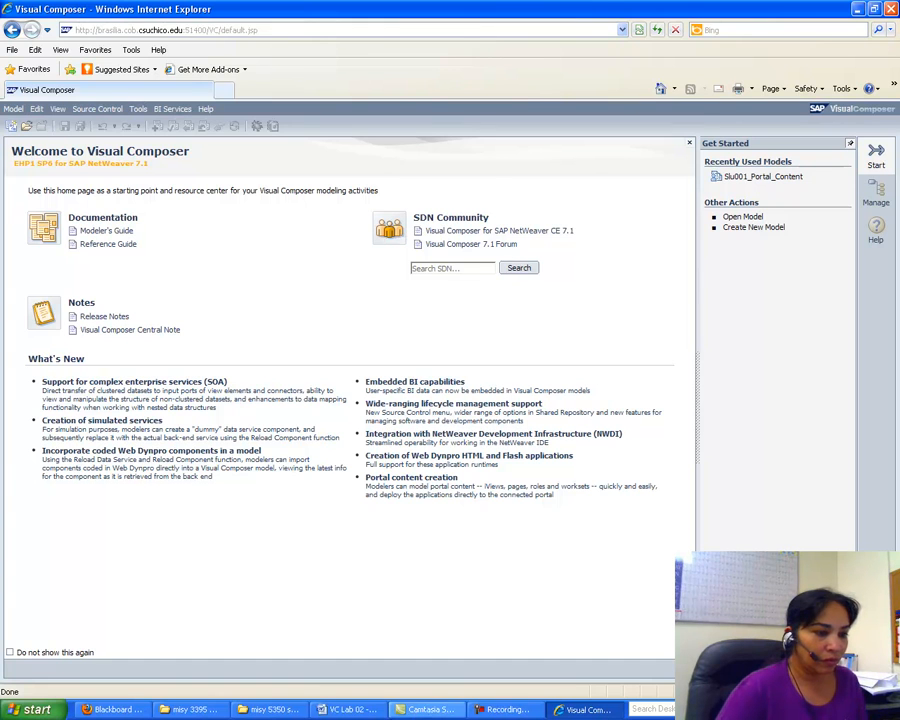
Switch to the Word lab document, review the instructions for creating a new model, and return to Visual Composer.
{"action": "left_click", "coordinate": [360, 709]}
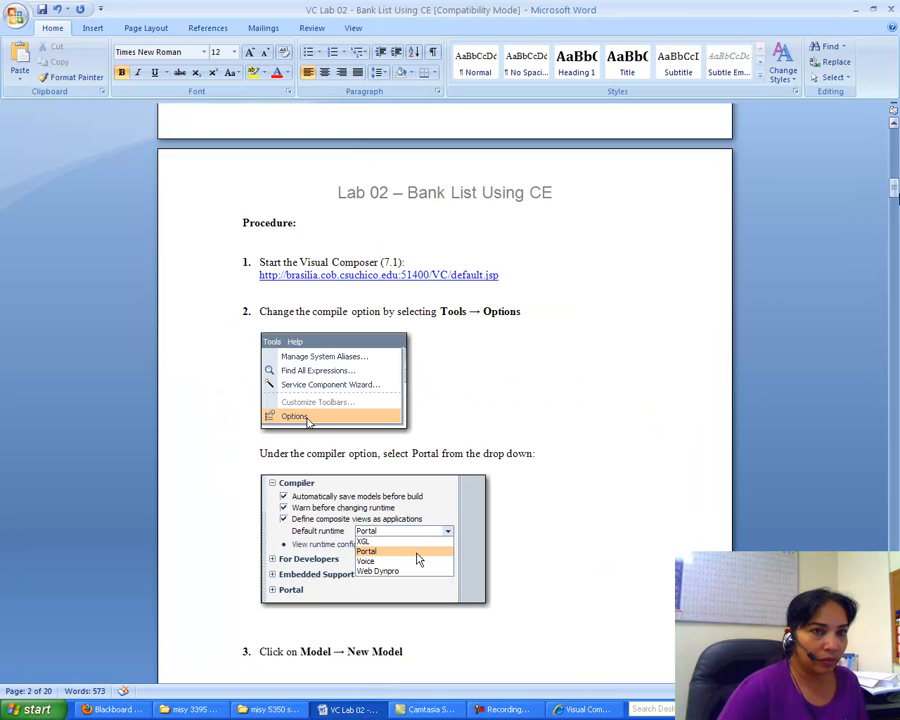
{"action": "left_click_drag", "start_coordinate": [893, 188], "coordinate": [895, 228]}
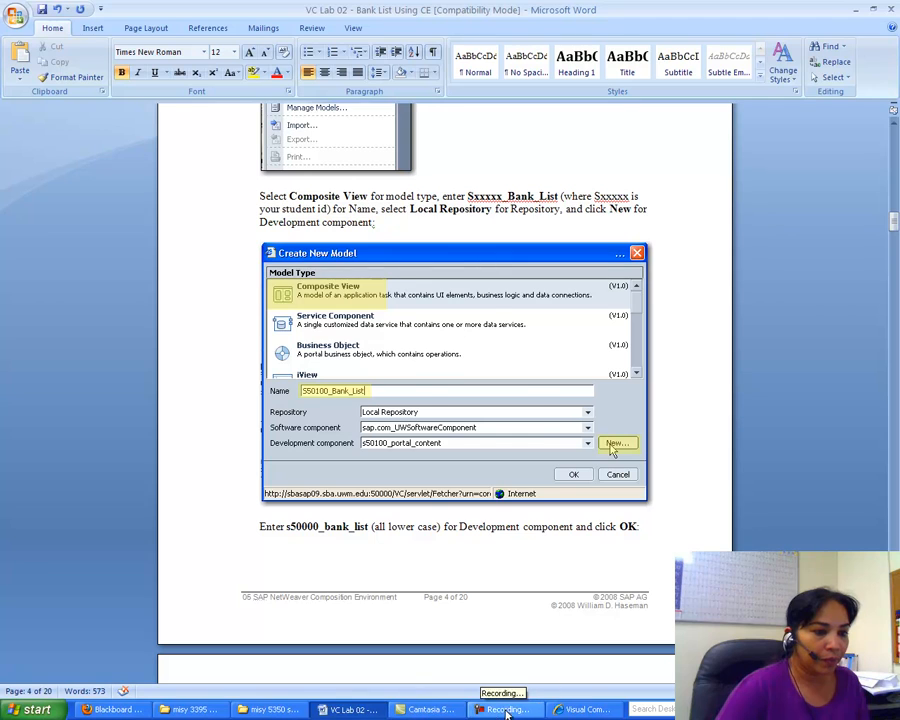
{"action": "left_click", "coordinate": [580, 709]}
Start a new Composite View model in the Local Repository and name it SLU001_Bank_List.
{"action": "left_click", "coordinate": [14, 109]}
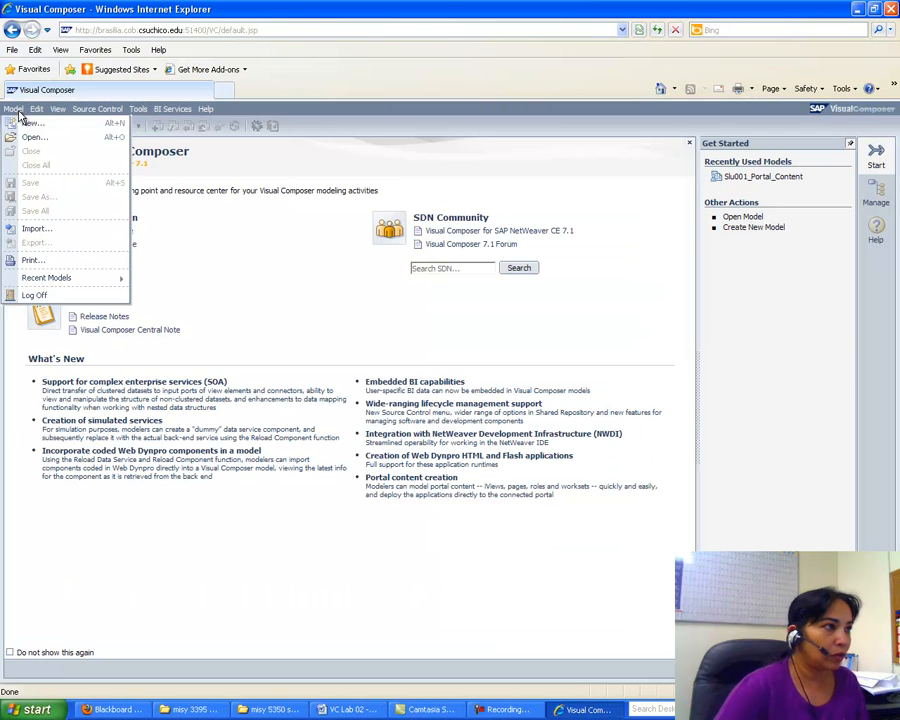
{"action": "left_click", "coordinate": [28, 123]}
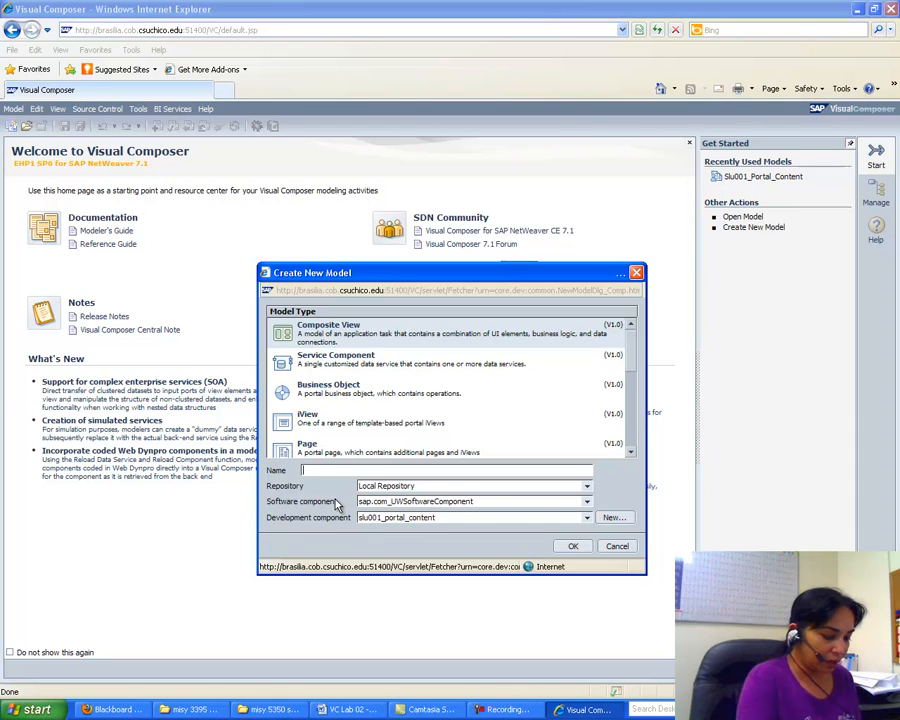
{"action": "type", "text": "SLU001_Bank_Lis"}
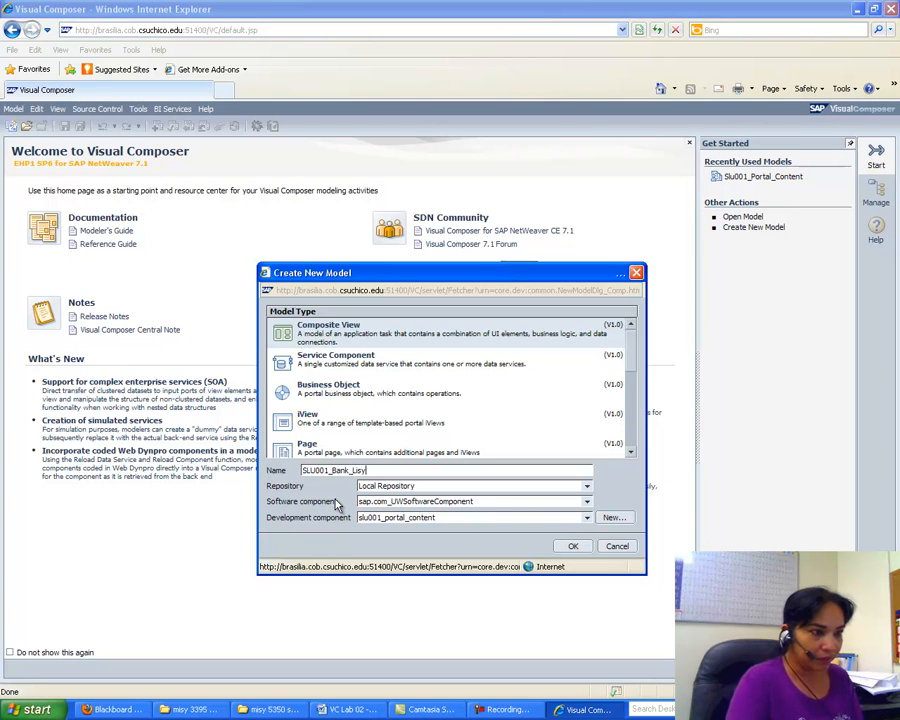
{"action": "type", "text": "t"}
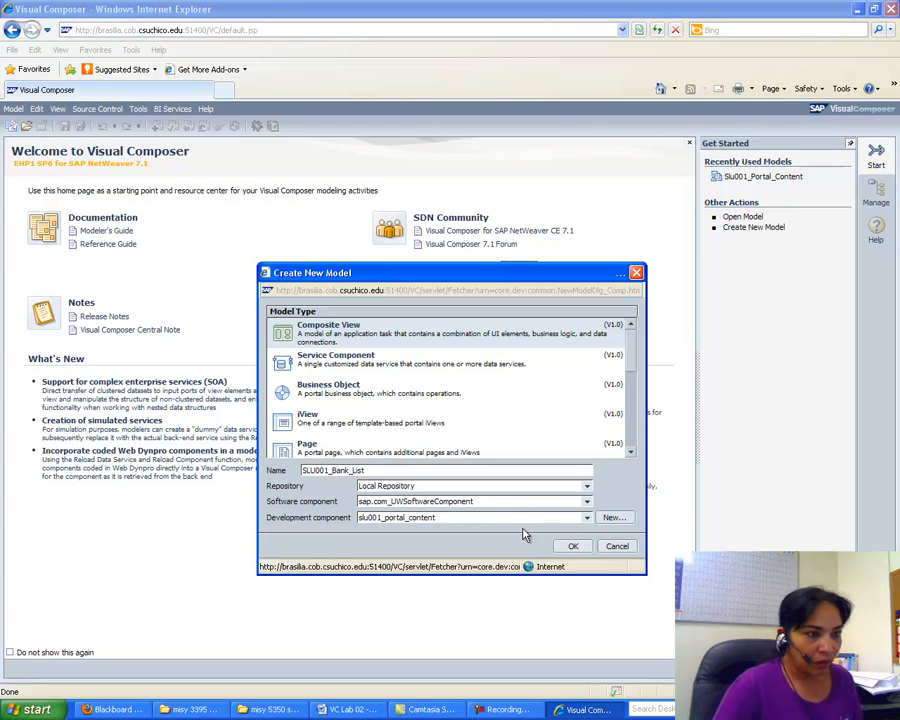
Add a new development component named slu001_bank_list with American English as master language, and finish creating the model.
{"action": "left_click", "coordinate": [613, 521]}
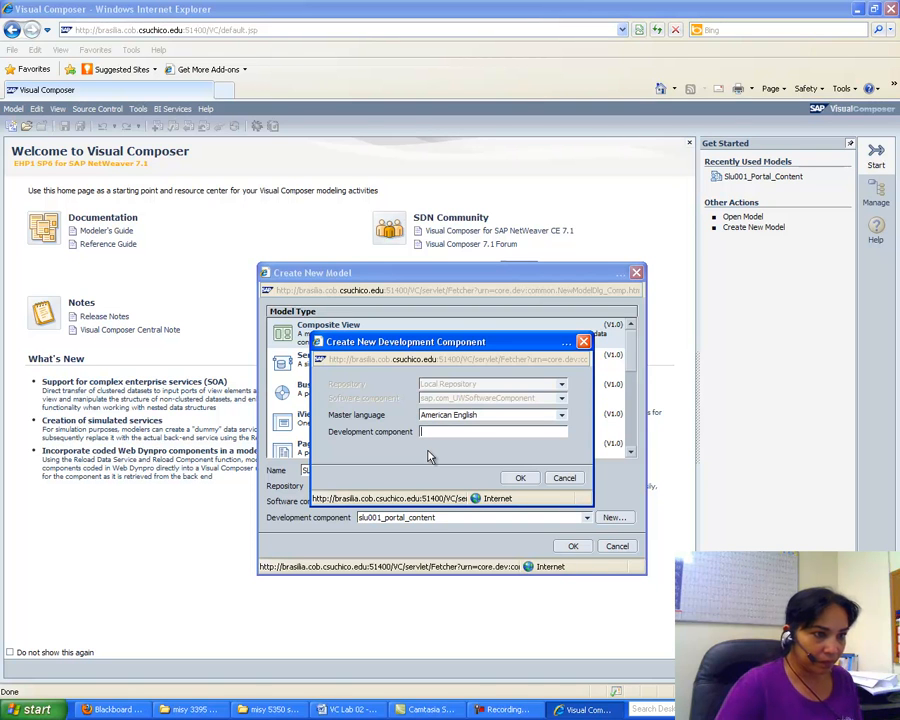
{"action": "left_click_drag", "start_coordinate": [439, 348], "coordinate": [408, 369]}
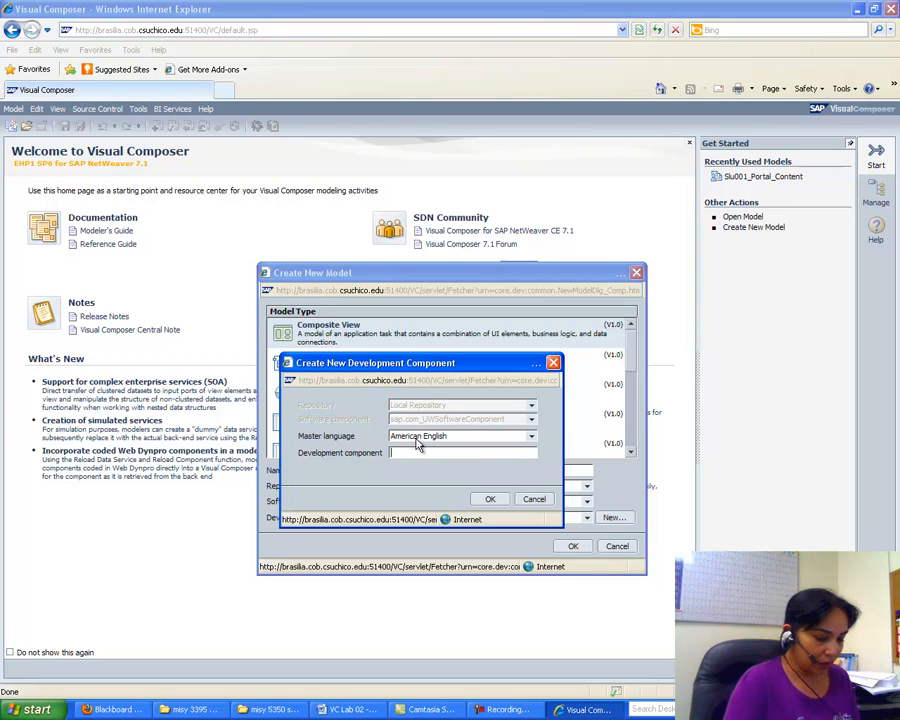
{"action": "type", "text": "slu001"}
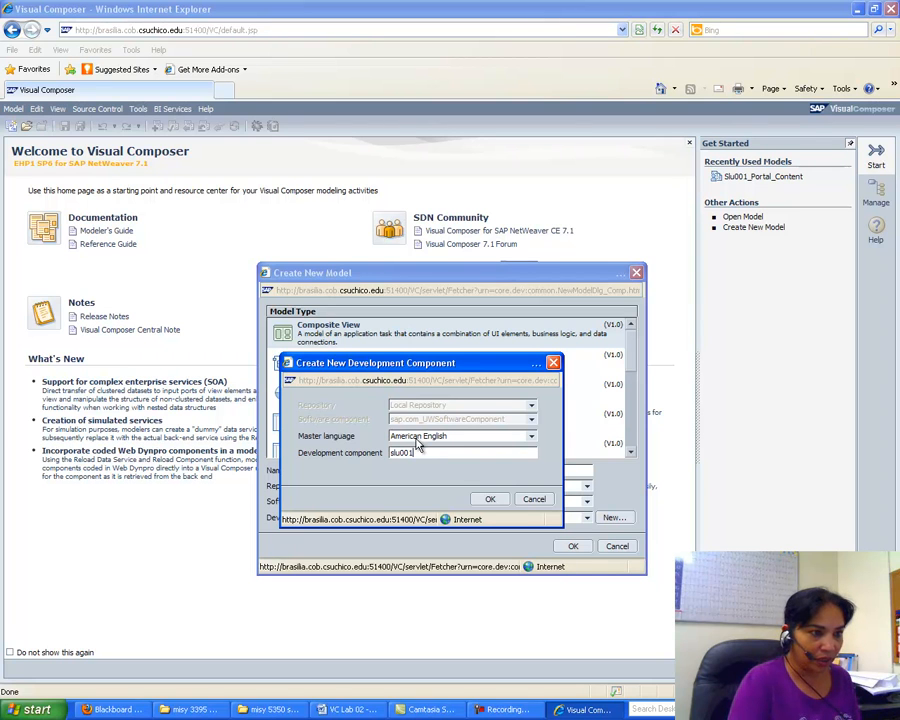
{"action": "type", "text": "_bank_list"}
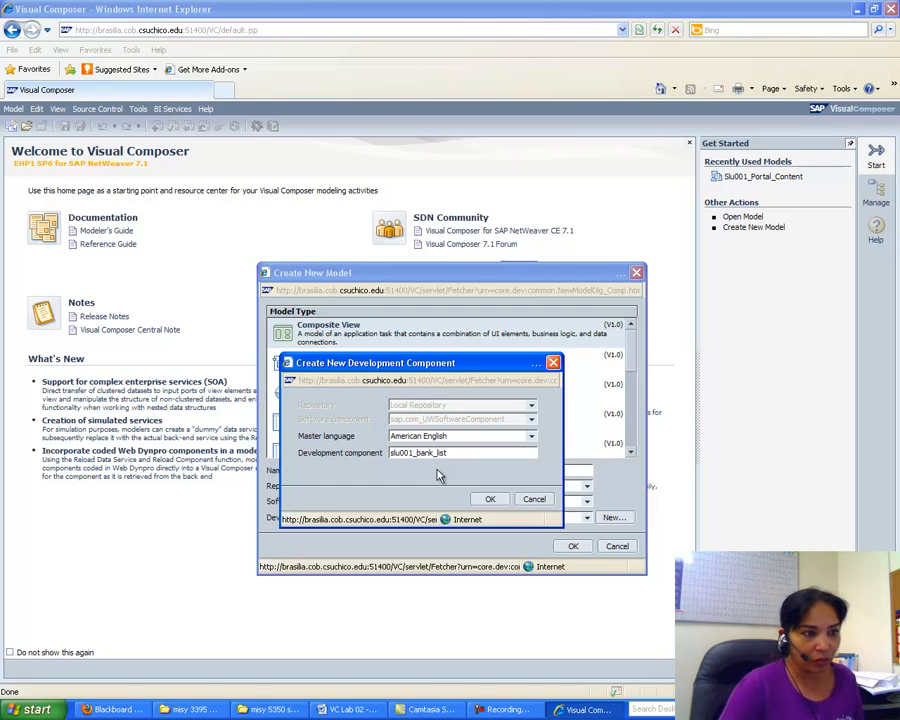
{"action": "left_click", "coordinate": [484, 499]}
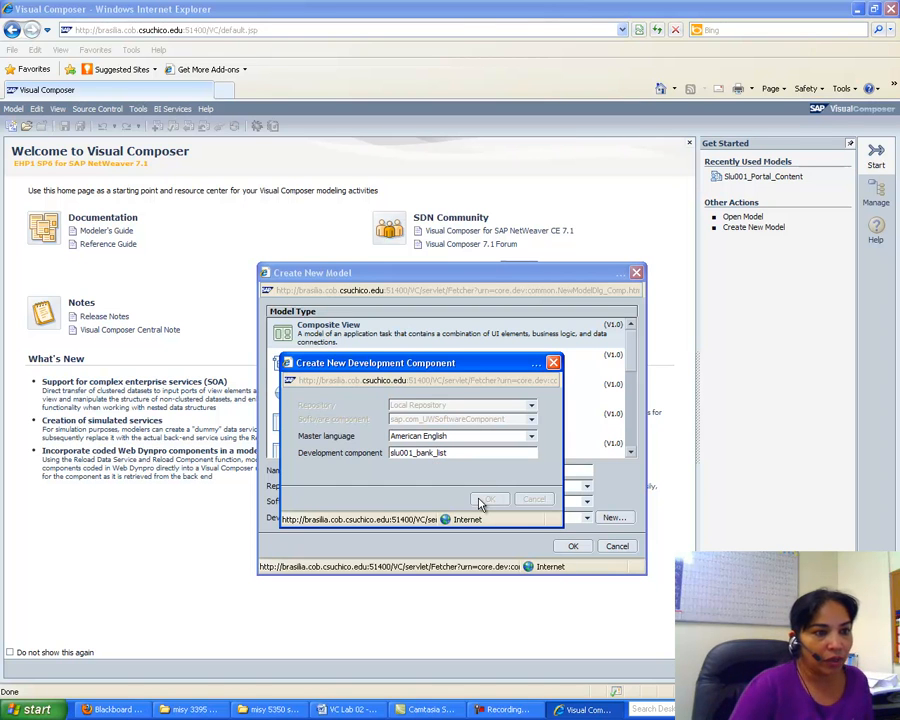
{"action": "left_click", "coordinate": [570, 546]}
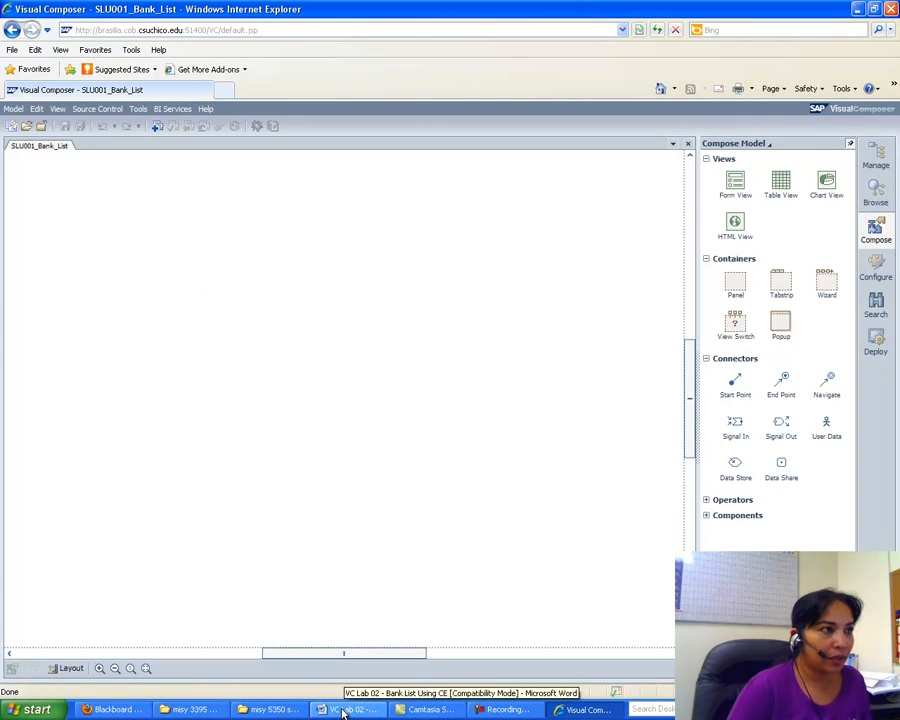
Review the configuration instructions in the Word lab document, display the composite view's configuration settings in Visual Composer, and return to Word.
{"action": "left_click", "coordinate": [343, 709]}
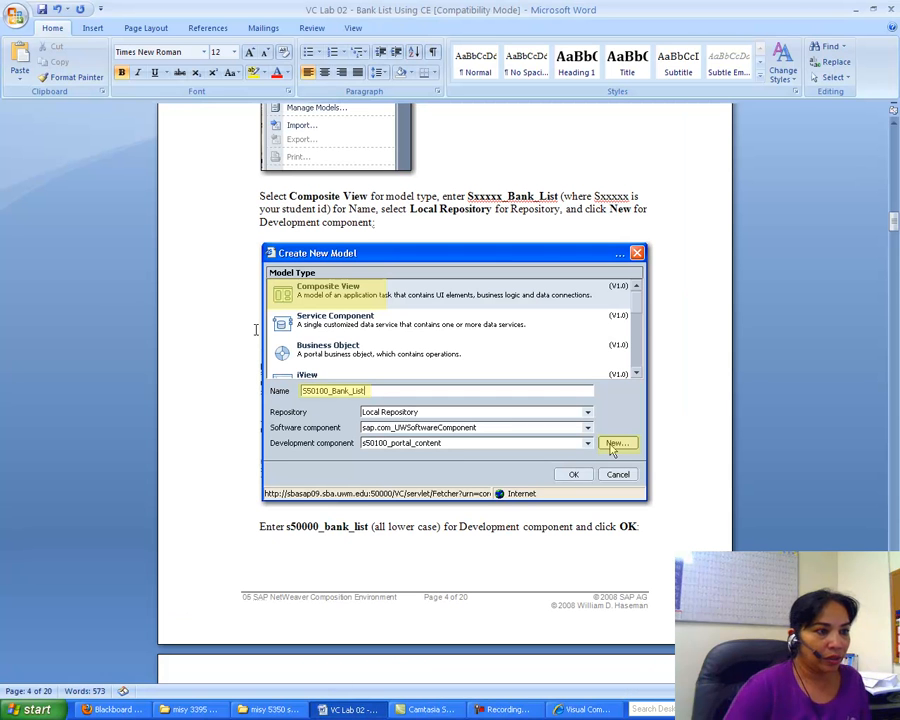
{"action": "scroll", "coordinate": [613, 450], "scroll_direction": "down", "scroll_amount": 10}
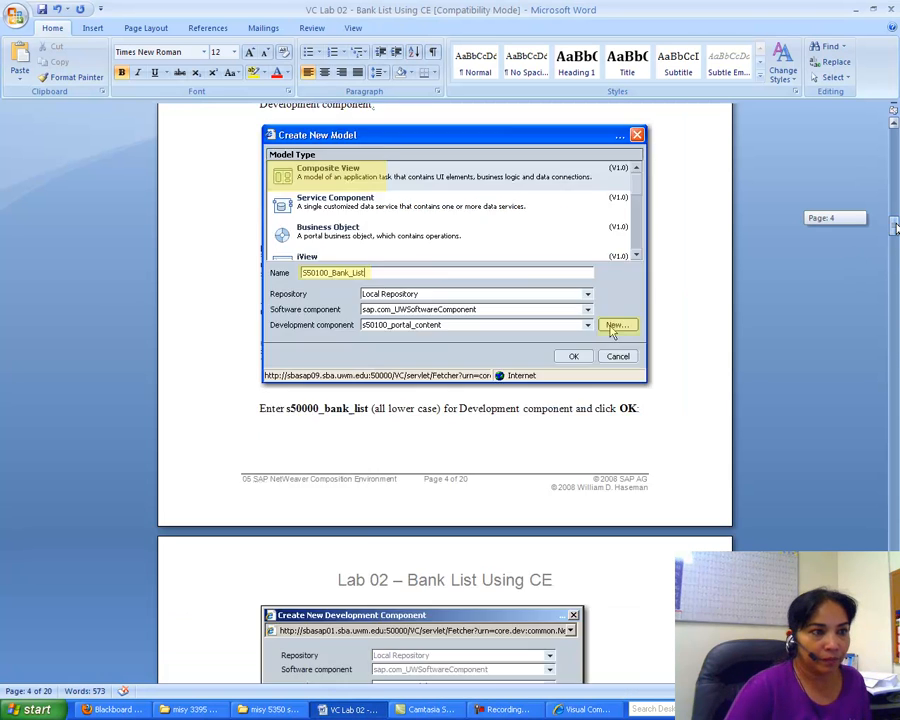
{"action": "left_click_drag", "start_coordinate": [895, 242], "coordinate": [895, 262]}
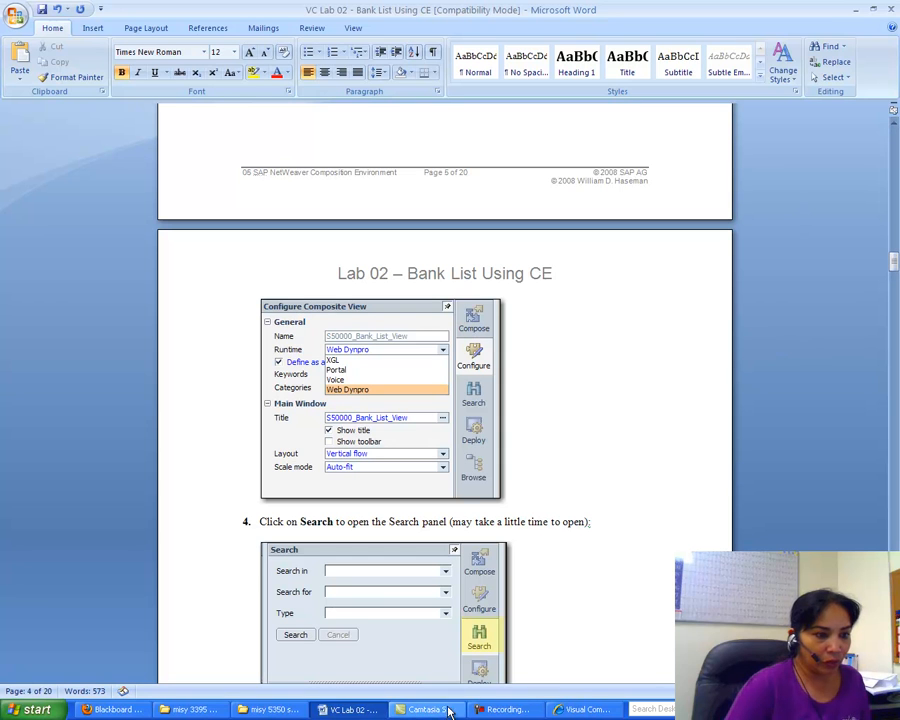
{"action": "left_click", "coordinate": [585, 709]}
{"action": "left_click", "coordinate": [887, 280]}
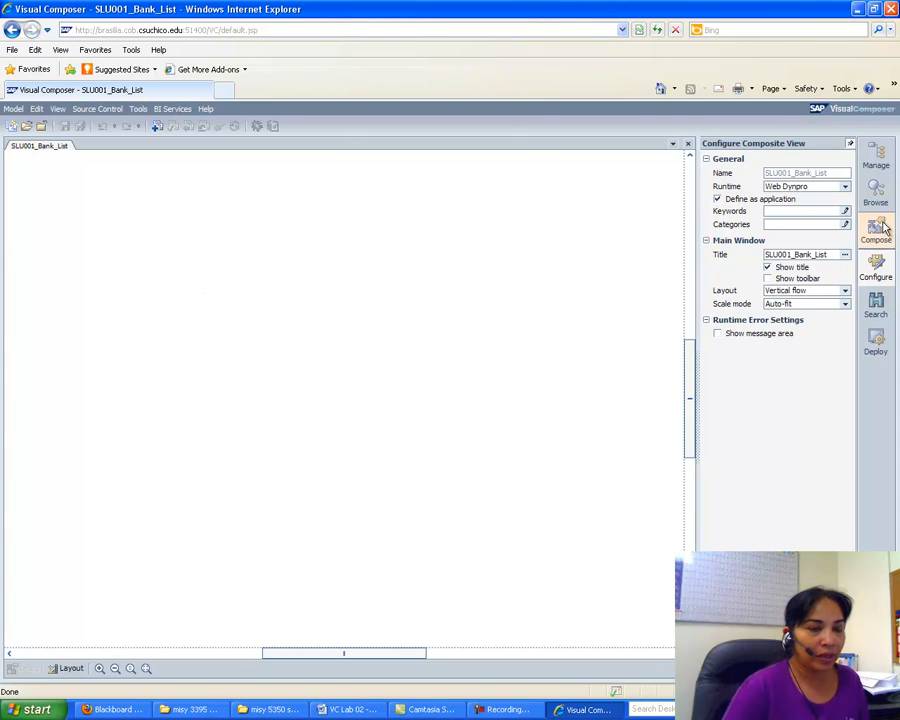
{"action": "left_click", "coordinate": [345, 711]}
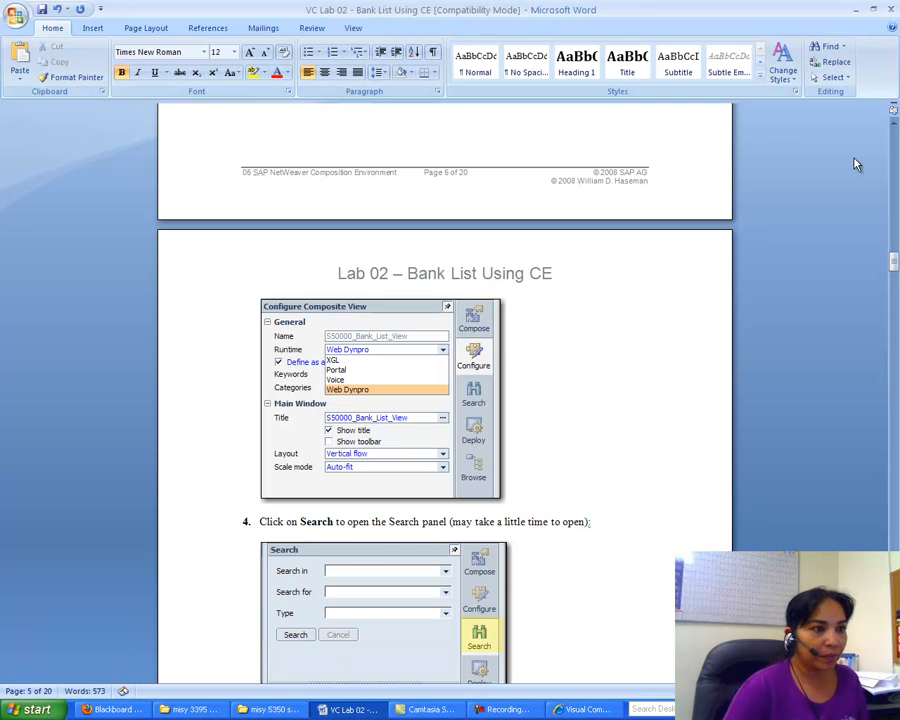
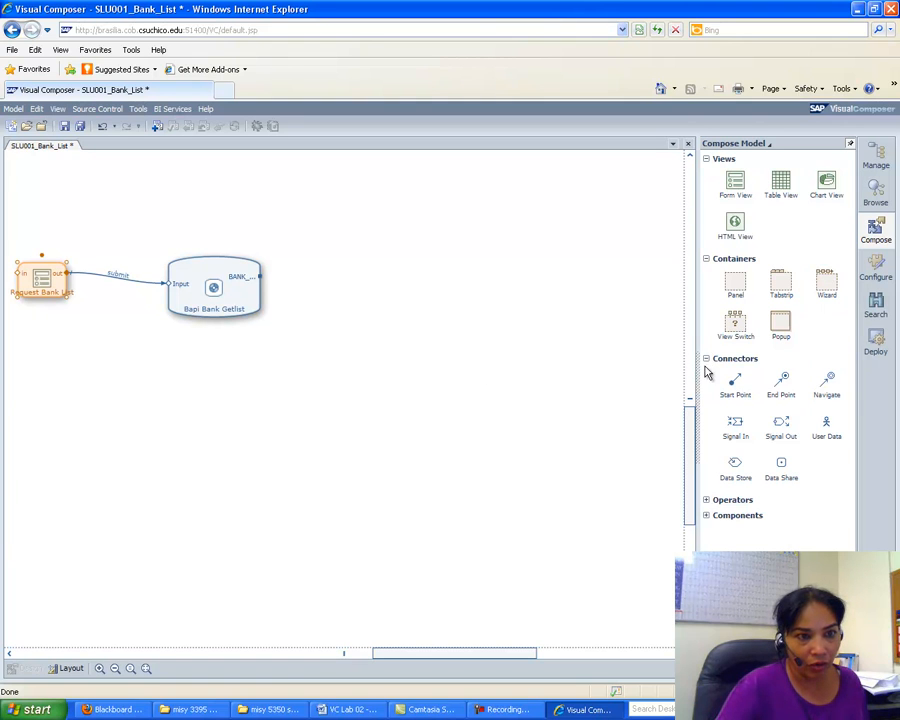
Check the sort instructions in the Word lab document, then add a Sort operator to the Visual Composer workspace beyond the Bapi Bank Getlist service.
{"action": "left_click", "coordinate": [706, 500]}
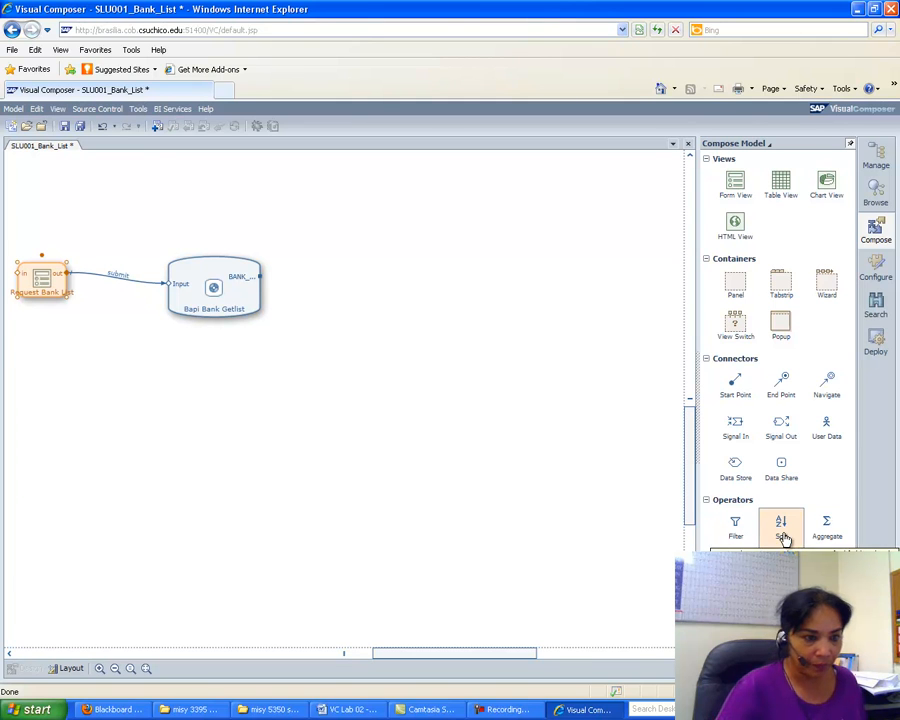
{"action": "left_click", "coordinate": [350, 709]}
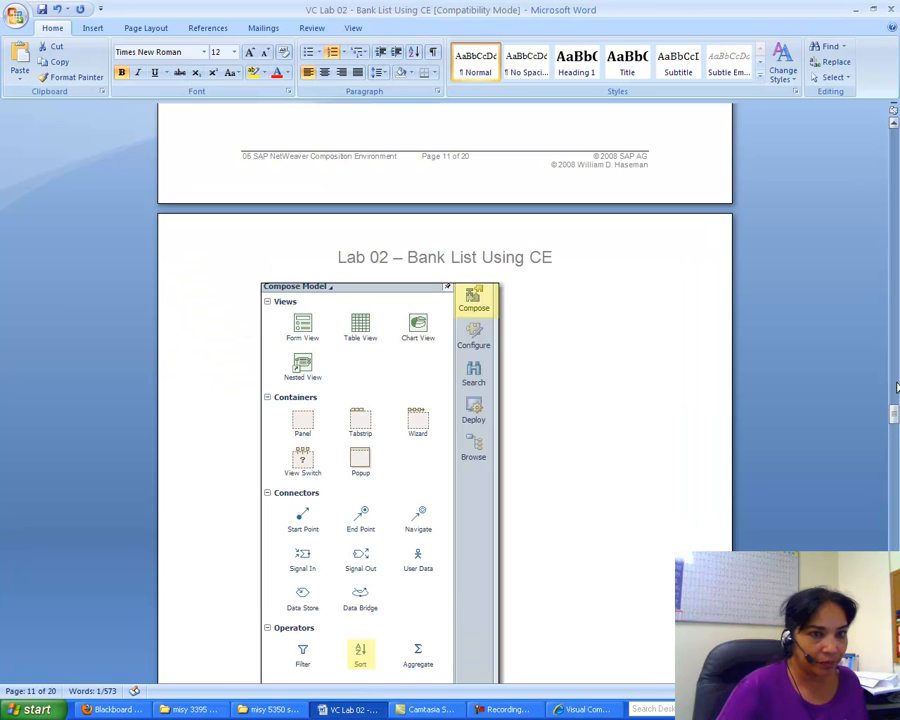
{"action": "left_click_drag", "start_coordinate": [896, 388], "coordinate": [895, 448]}
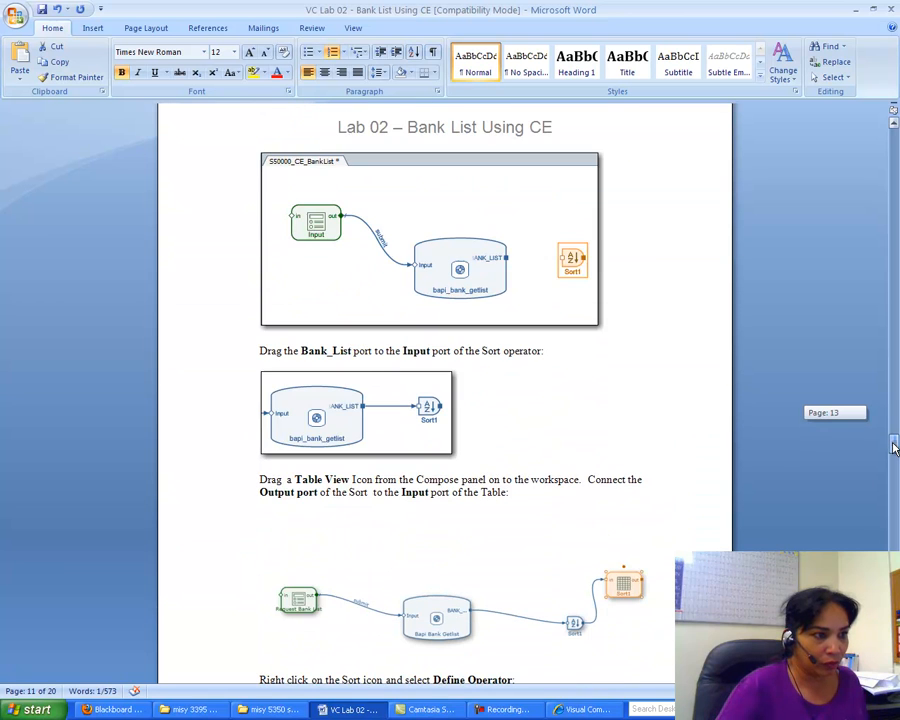
{"action": "left_click", "coordinate": [580, 709]}
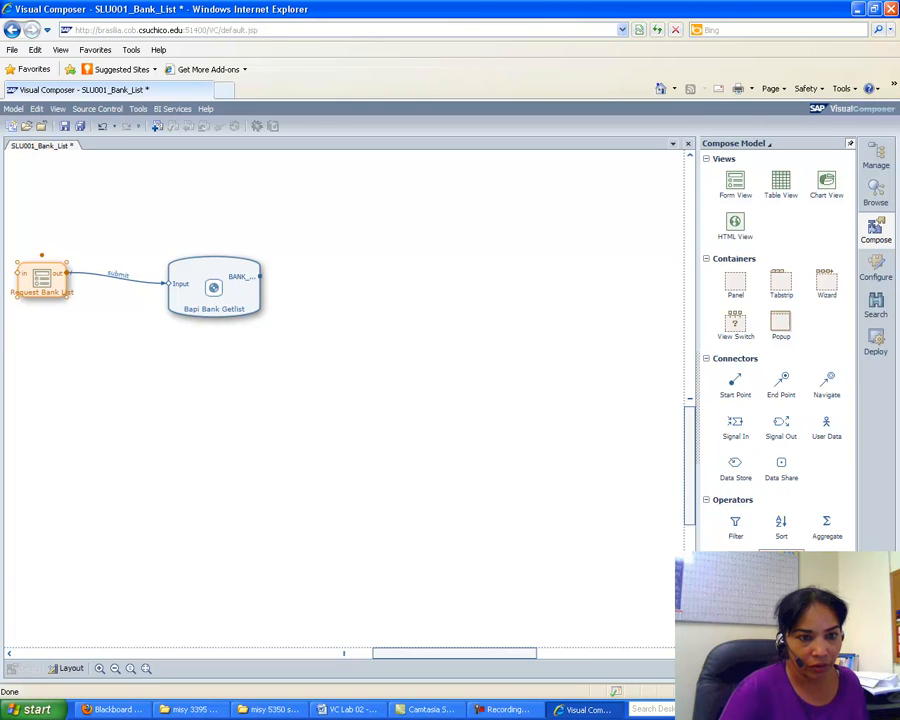
{"action": "left_click_drag", "start_coordinate": [781, 538], "coordinate": [360, 342]}
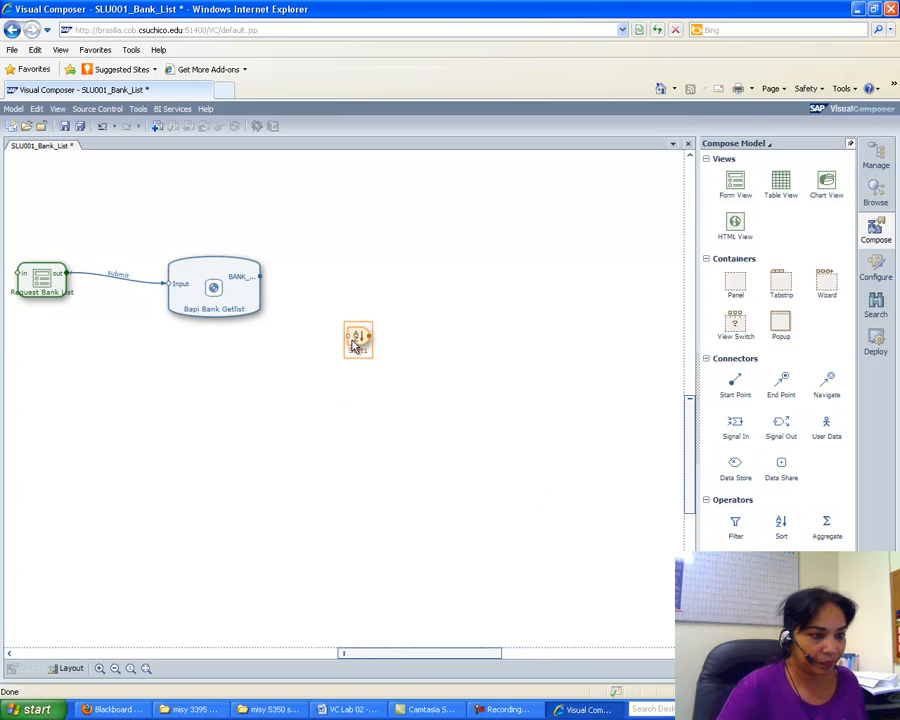
Consult the Word lab document, then connect the service's BANK_LIST port to the Sort operator's input port in Visual Composer.
{"action": "left_click", "coordinate": [350, 709]}
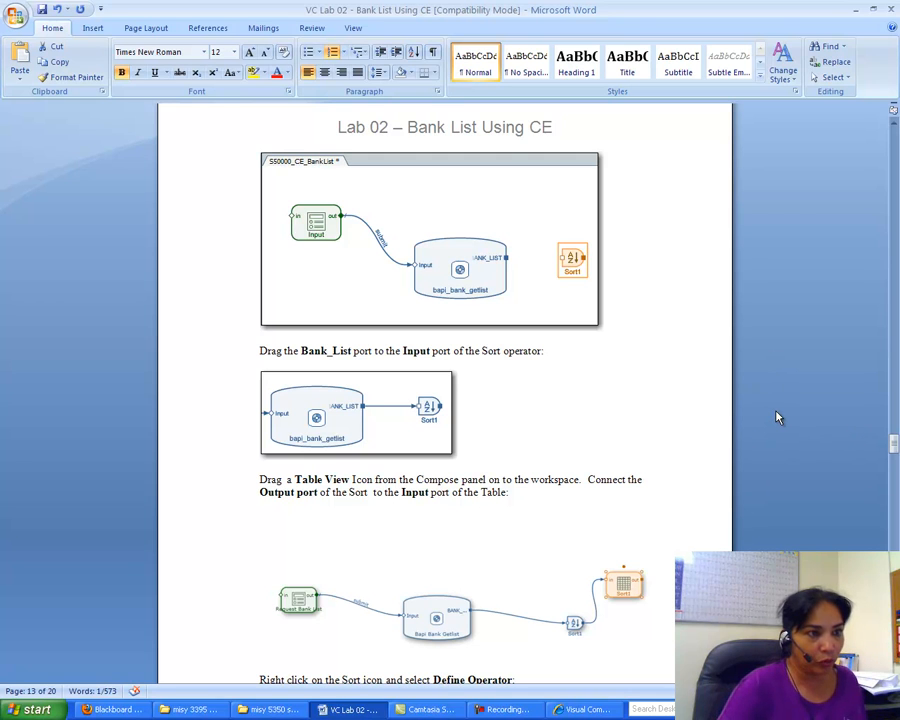
{"action": "left_click", "coordinate": [567, 712]}
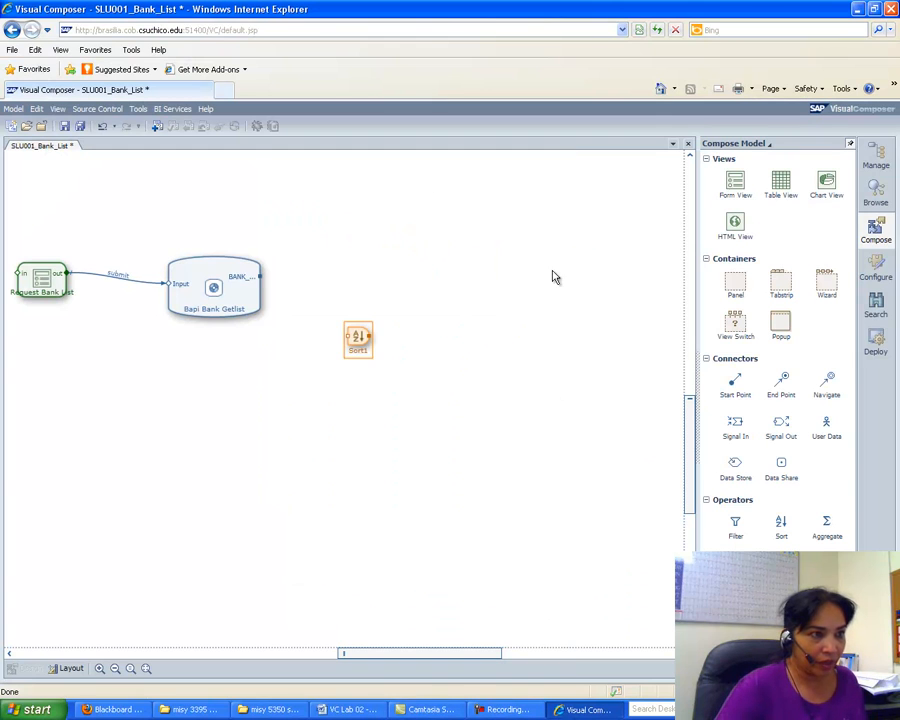
{"action": "left_click_drag", "start_coordinate": [260, 277], "coordinate": [352, 340]}
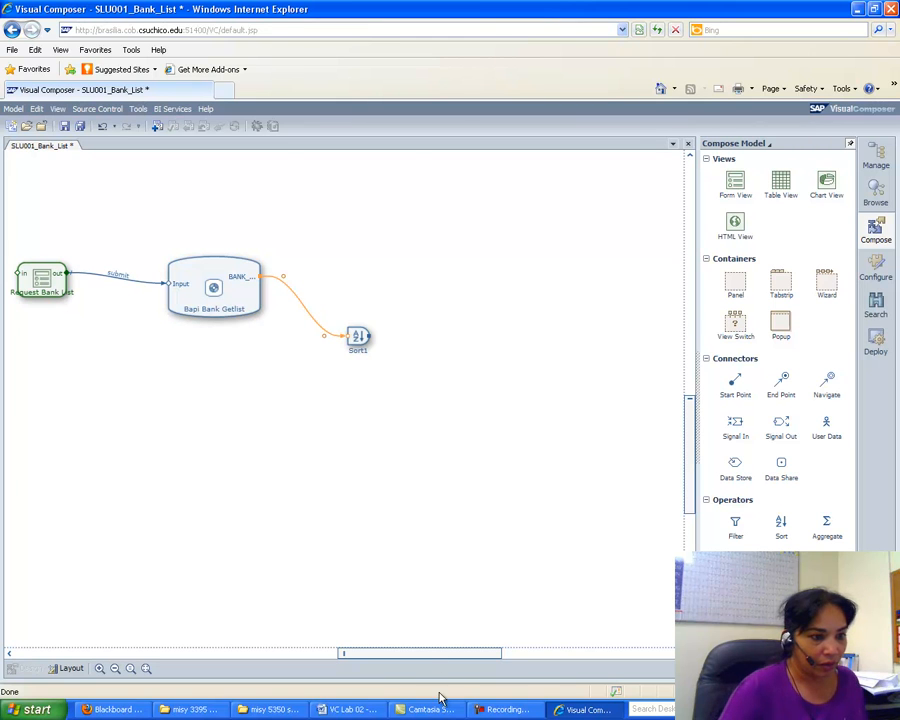
Read the table instructions in the Word lab document, then add a Table View to the Visual Composer workspace above and beyond the Sort operator.
{"action": "left_click", "coordinate": [352, 709]}
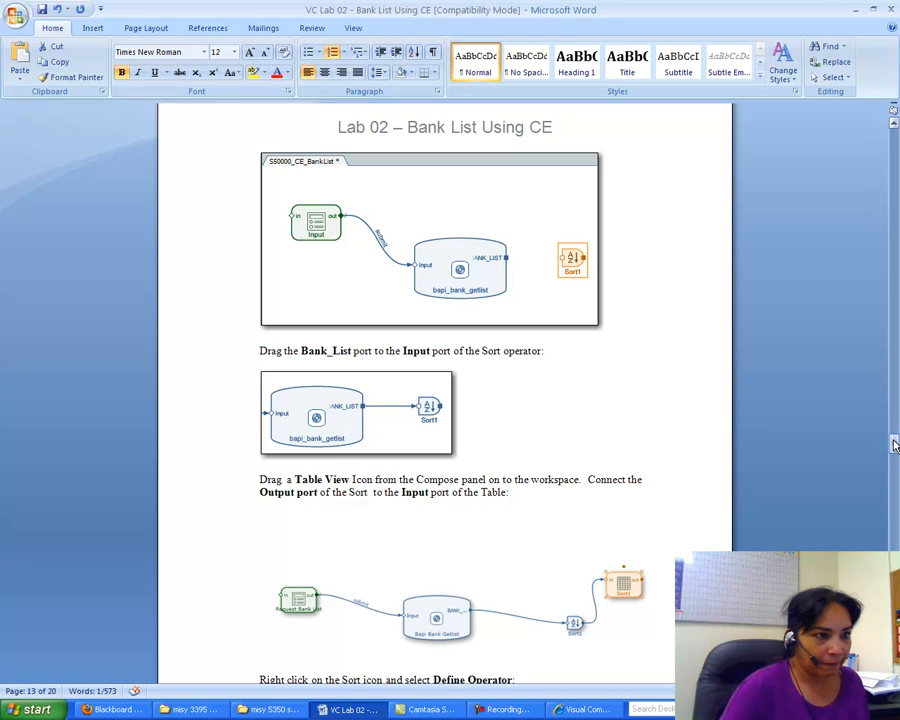
{"action": "left_click_drag", "start_coordinate": [895, 445], "coordinate": [896, 452]}
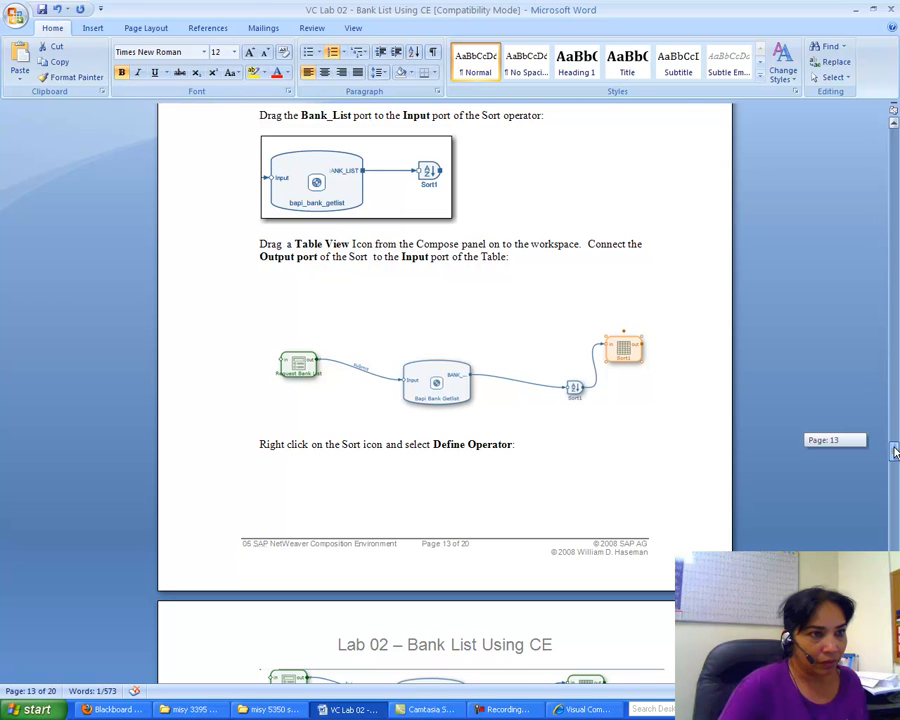
{"action": "left_click_drag", "start_coordinate": [896, 452], "coordinate": [896, 452]}
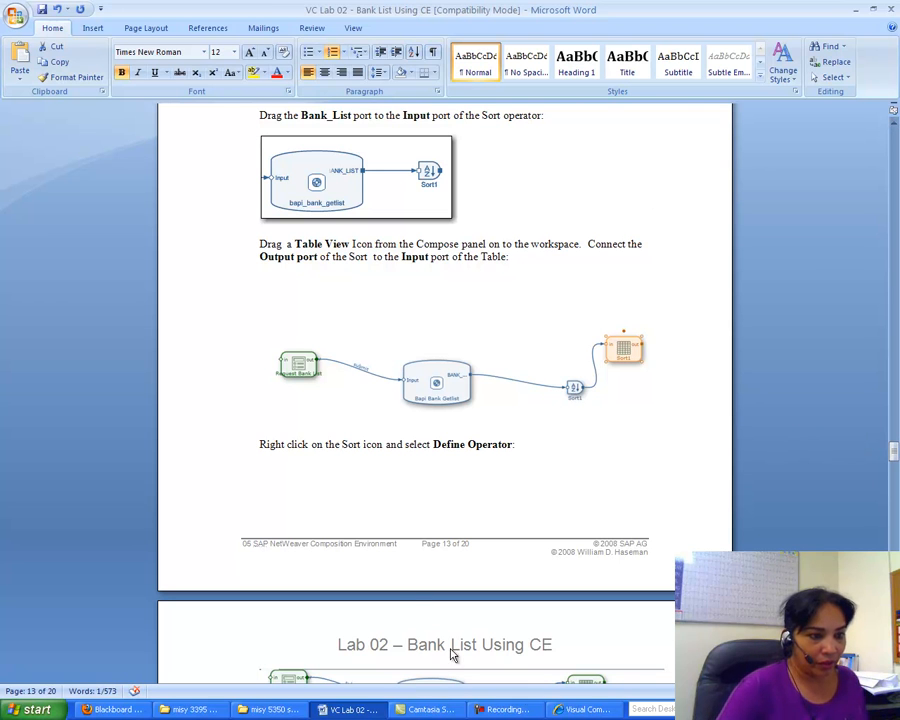
{"action": "left_click", "coordinate": [587, 706]}
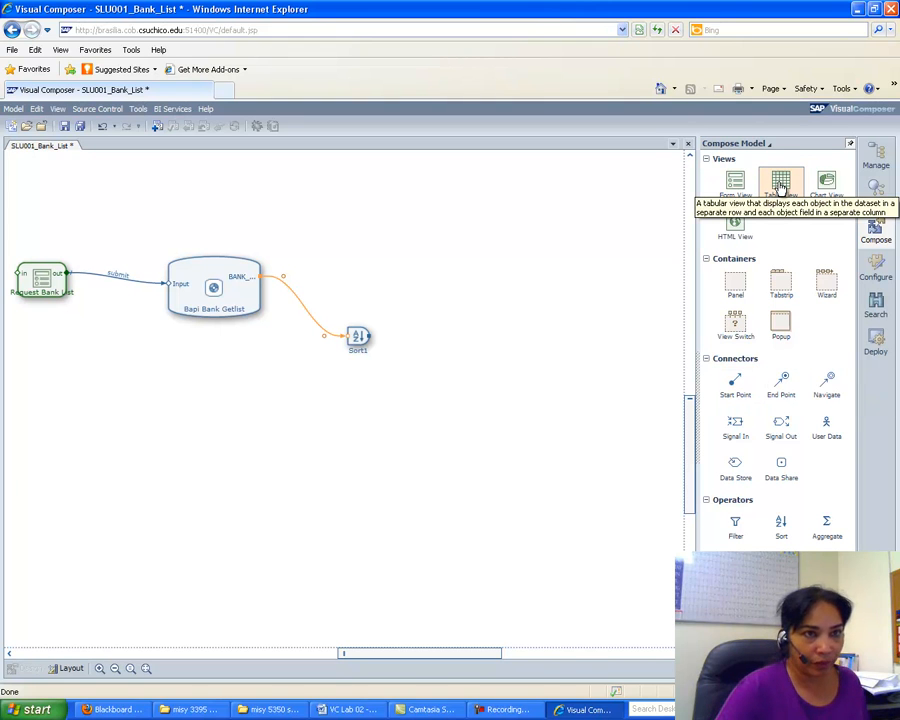
{"action": "left_click_drag", "start_coordinate": [781, 187], "coordinate": [494, 259]}
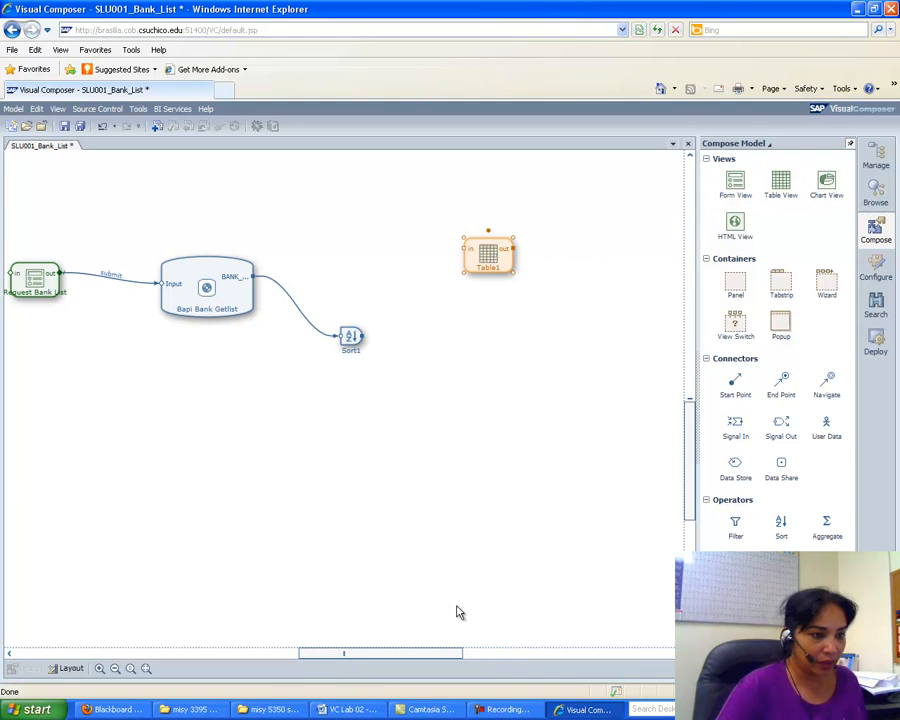
Recheck the Word lab document, then connect the Sort operator's output port to the table's input port in Visual Composer.
{"action": "left_click", "coordinate": [350, 710]}
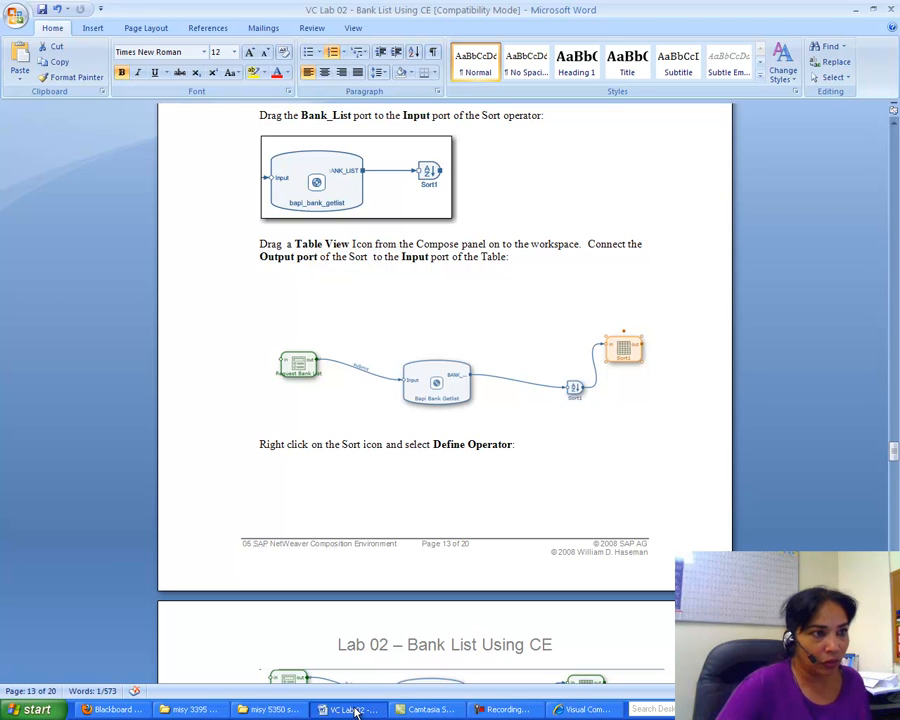
{"action": "left_click", "coordinate": [588, 709]}
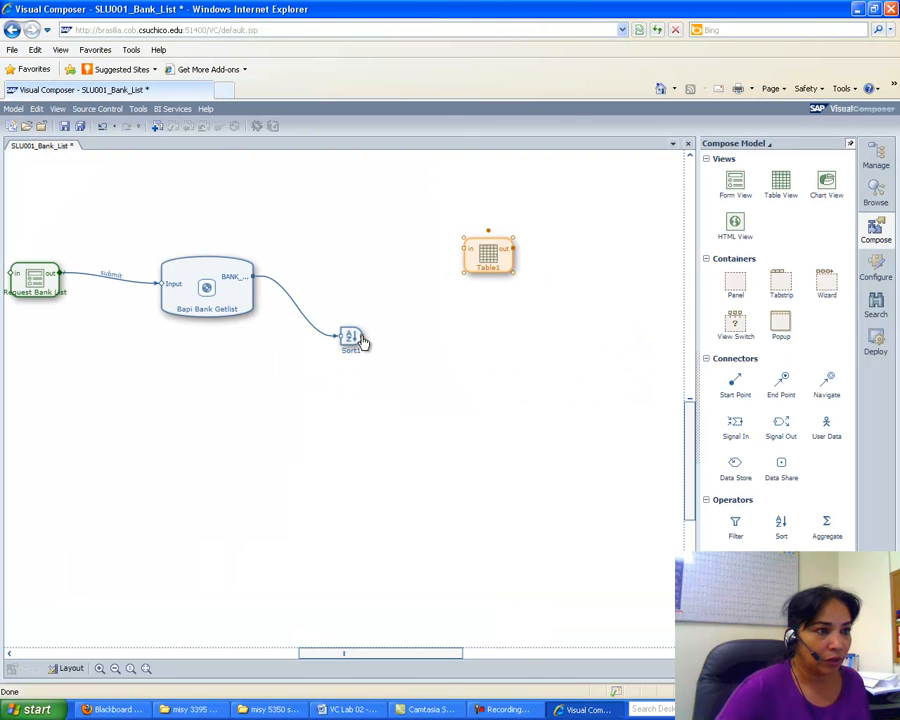
{"action": "left_click_drag", "start_coordinate": [383, 334], "coordinate": [476, 250]}
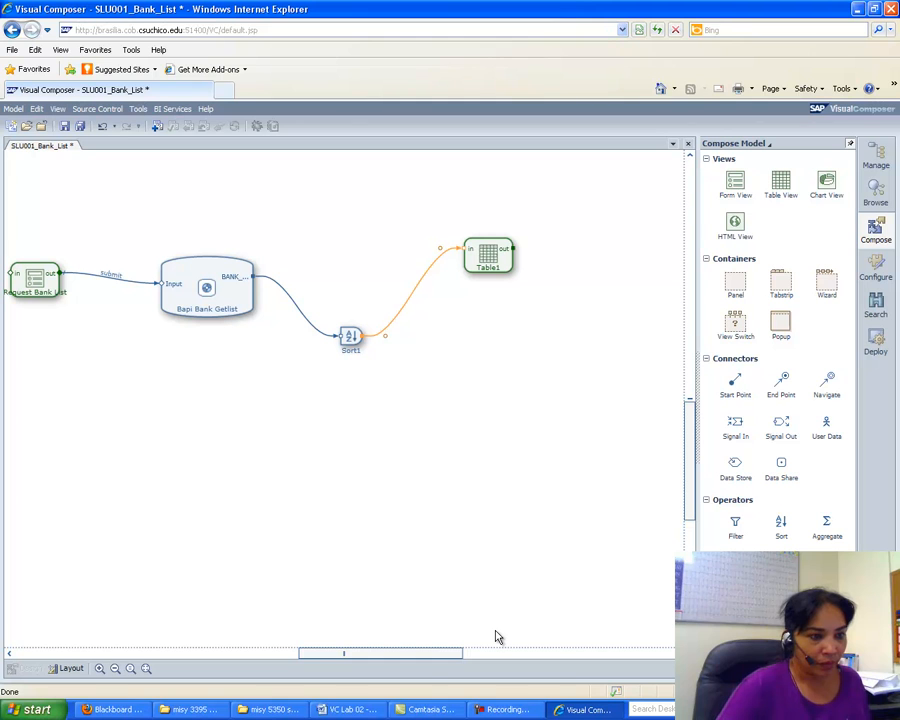
Delete the outdated diagram below the Table View instruction in the Word lab document.
{"action": "left_click", "coordinate": [362, 711]}
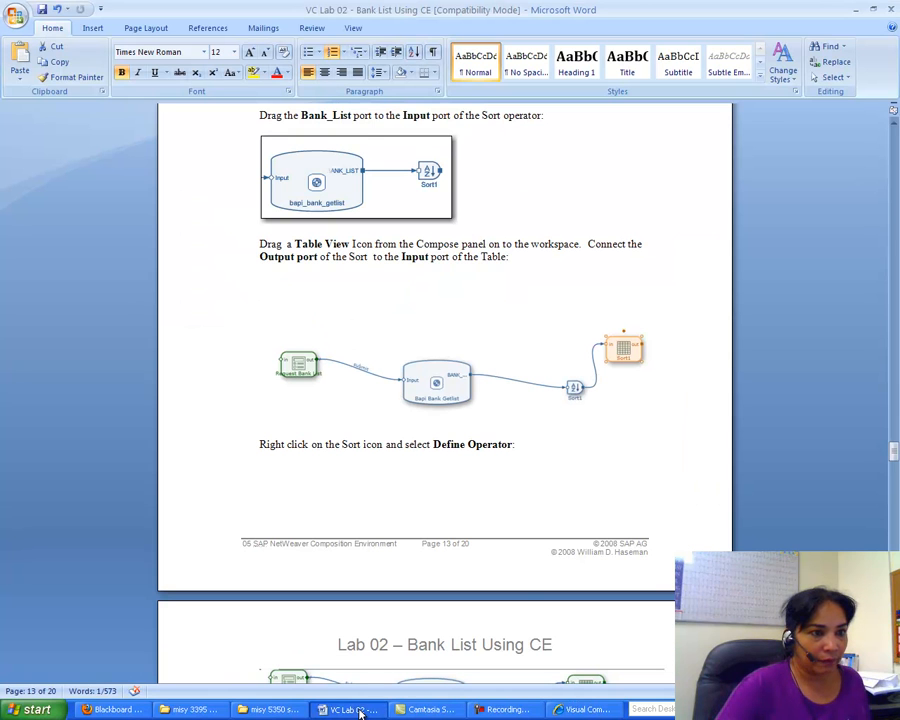
{"action": "left_click", "coordinate": [574, 336]}
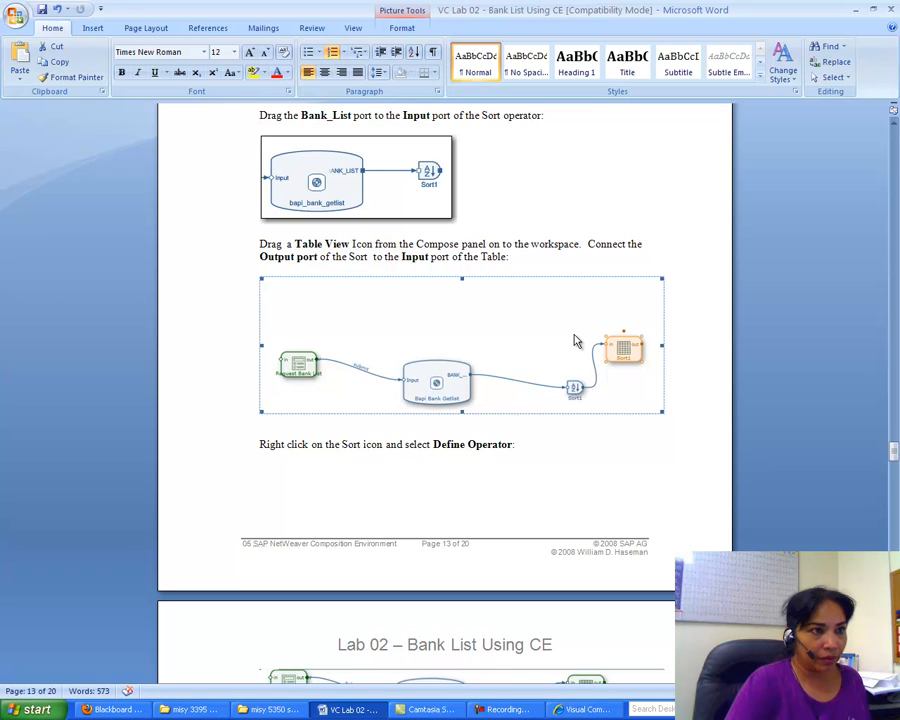
{"action": "key", "text": "Delete"}
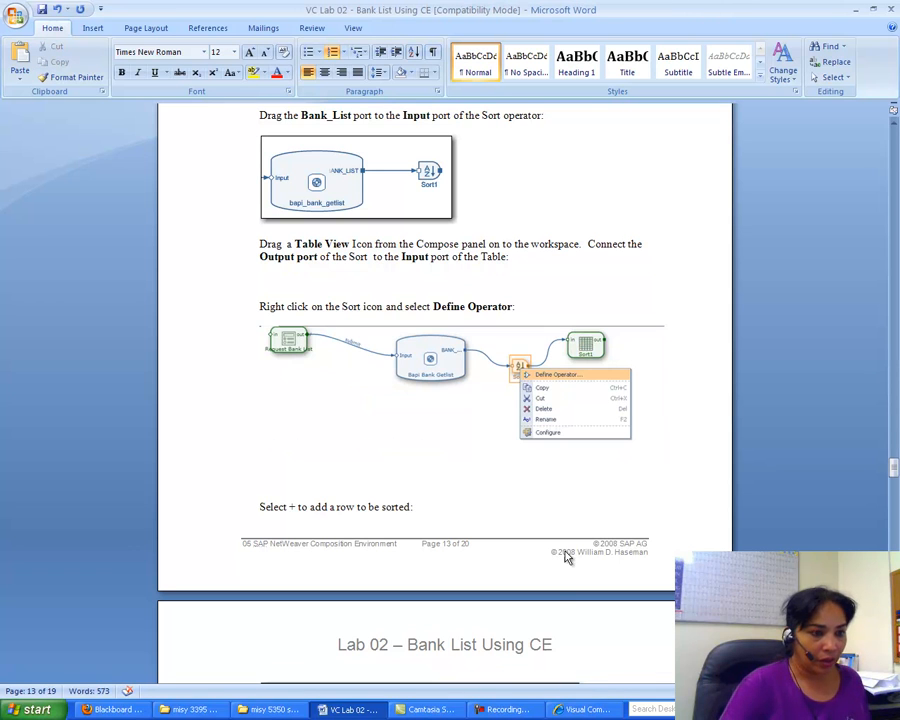
Capture the Visual Composer window showing the connected model, then open Paint and paste the screenshot into a blank image.
{"action": "left_click", "coordinate": [588, 709]}
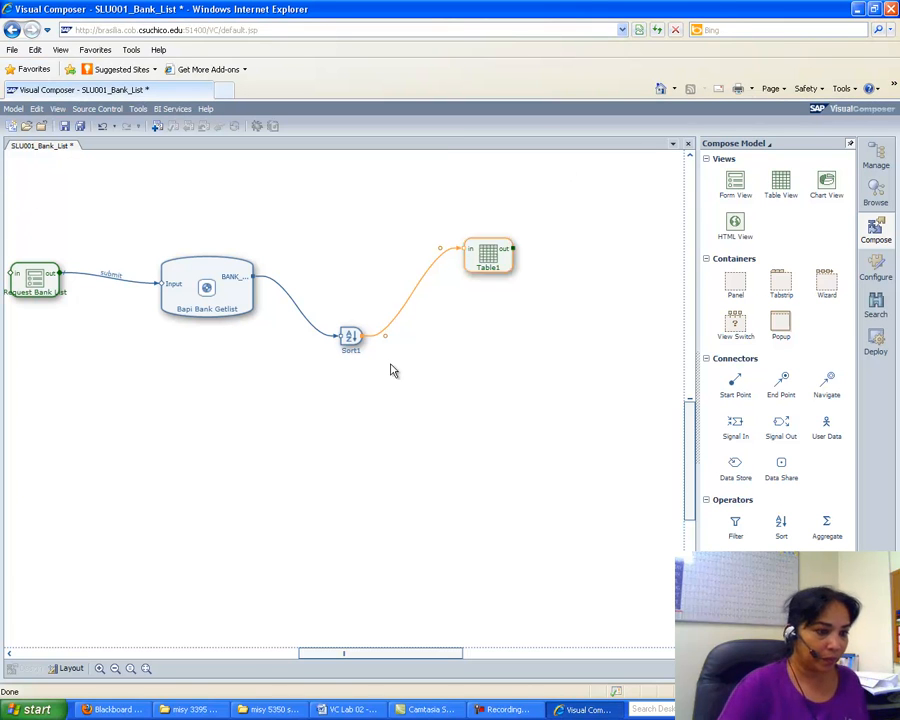
{"action": "left_click", "coordinate": [34, 709]}
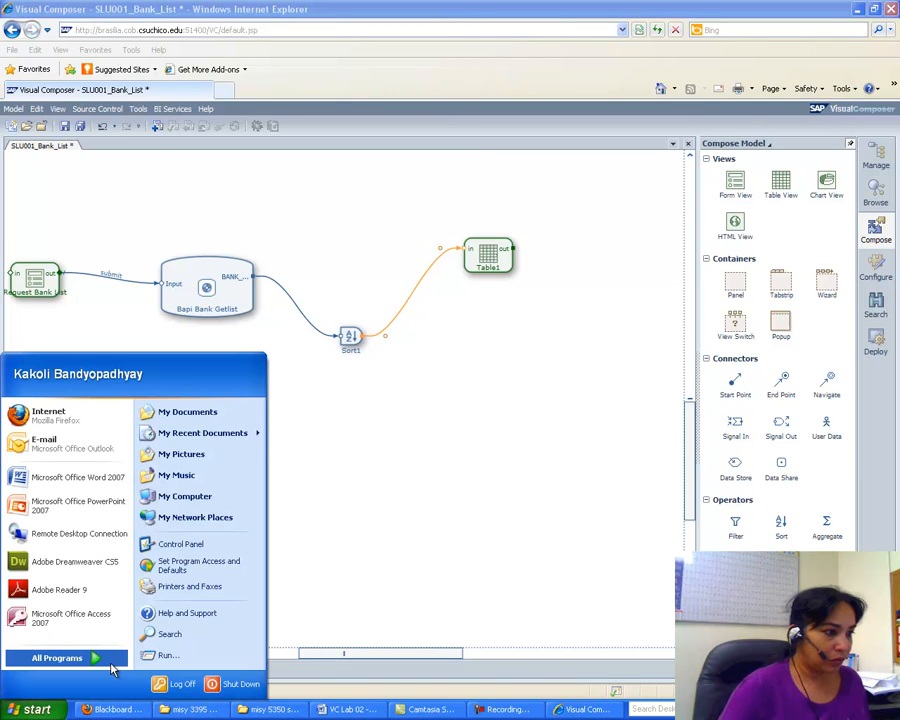
{"action": "left_click", "coordinate": [94, 657]}
{"action": "mouse_move", "coordinate": [215, 84]}
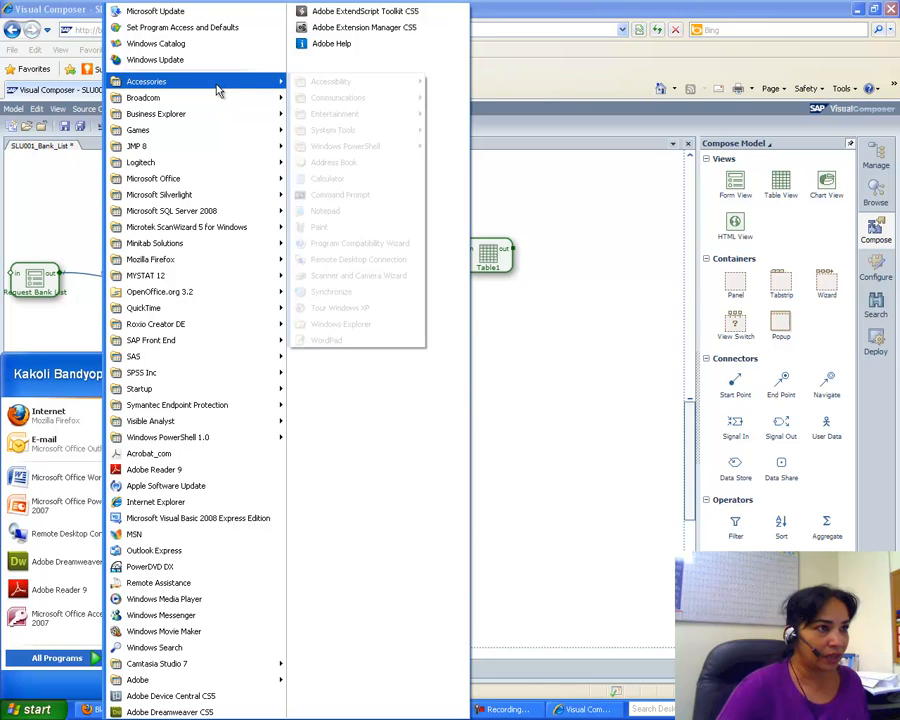
{"action": "mouse_move", "coordinate": [398, 88]}
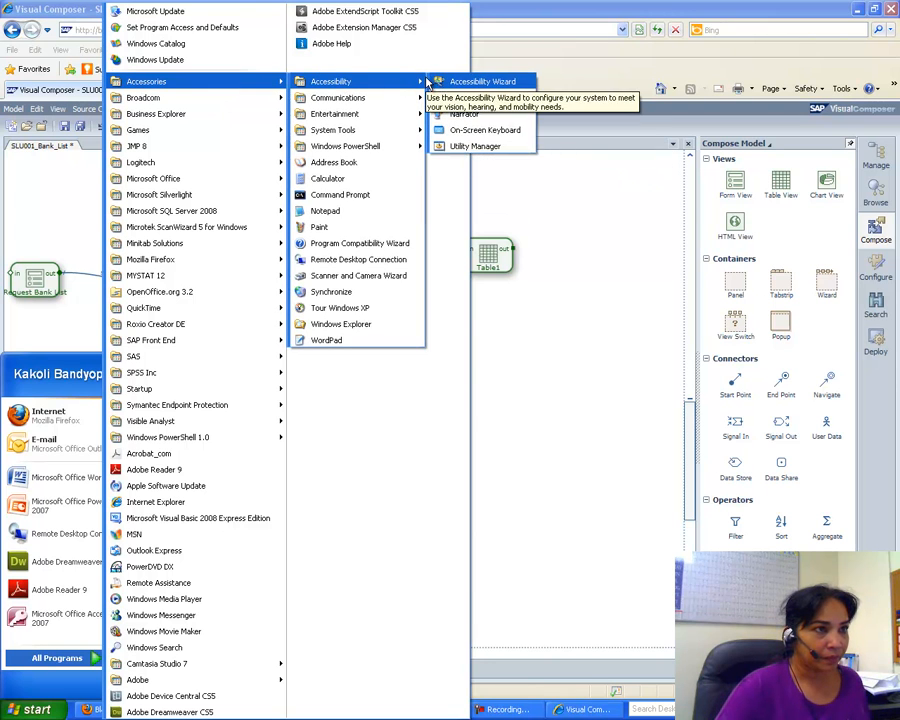
{"action": "left_click", "coordinate": [335, 227]}
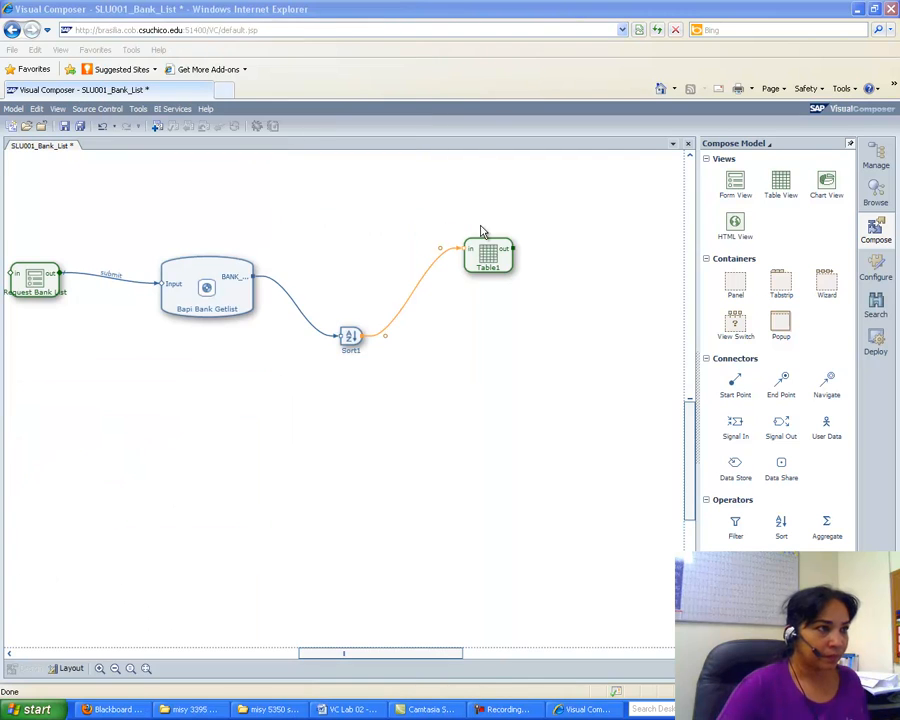
{"action": "left_click", "coordinate": [29, 24]}
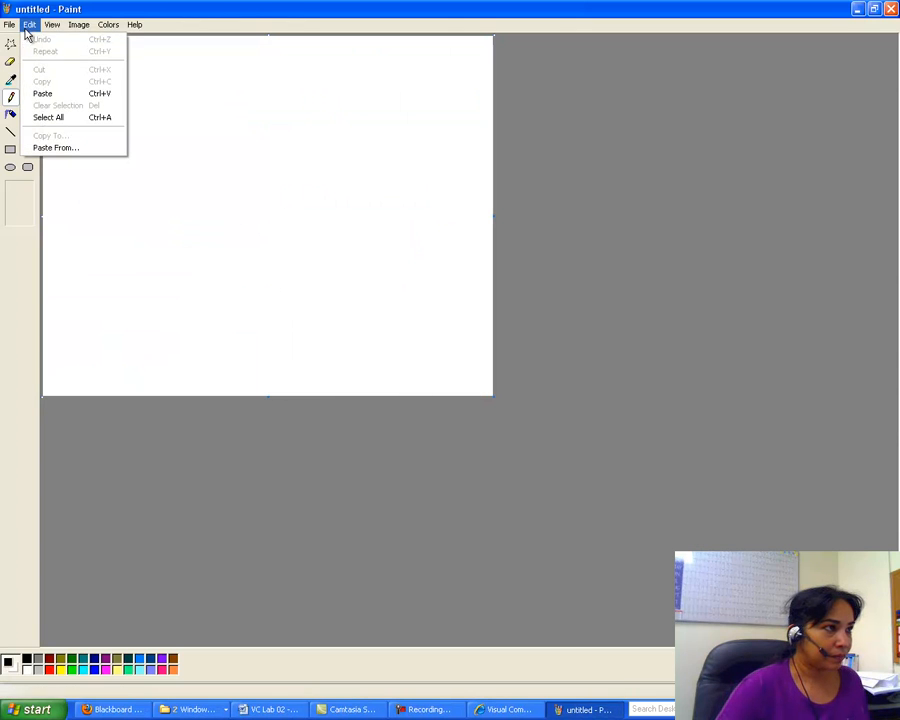
{"action": "left_click", "coordinate": [40, 93]}
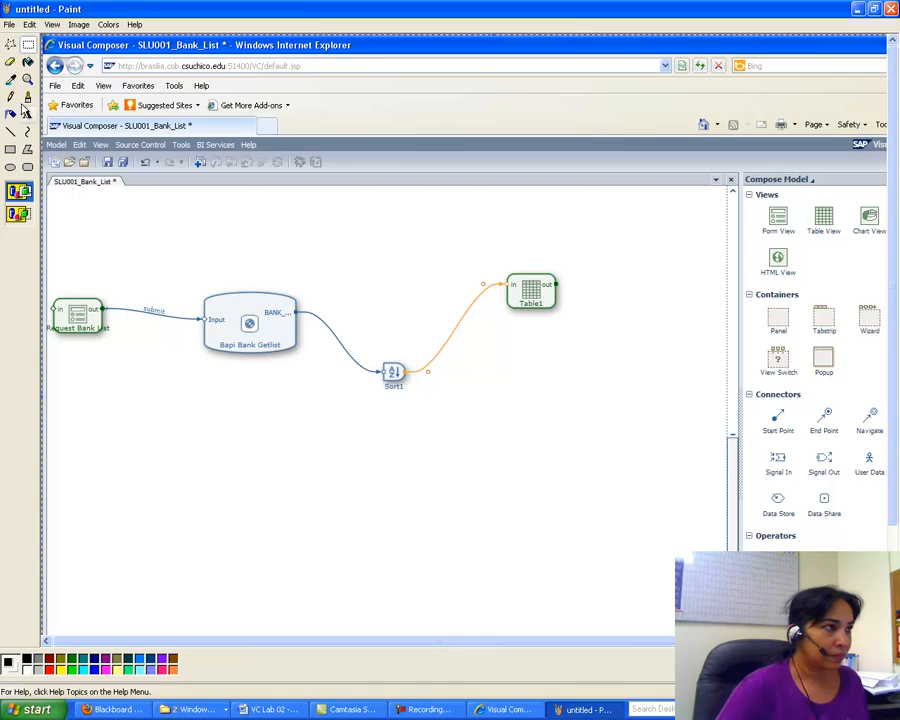
Cut the model diagram area out of the Paint screenshot and paste it below the Table View instruction in the Word lab document.
{"action": "mouse_move", "coordinate": [60, 196]}
{"action": "left_mouse_down"}
{"action": "mouse_move", "coordinate": [683, 412]}
{"action": "mouse_move", "coordinate": [676, 441]}
{"action": "left_mouse_up"}
{"action": "left_click", "coordinate": [29, 24]}
{"action": "left_click", "coordinate": [40, 66]}
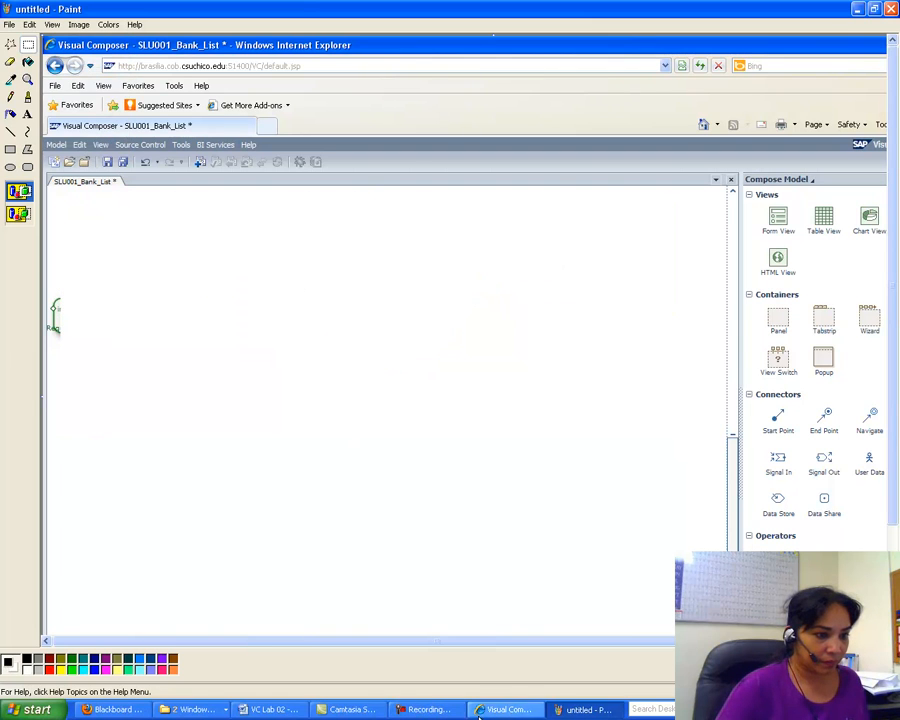
{"action": "left_click", "coordinate": [285, 709]}
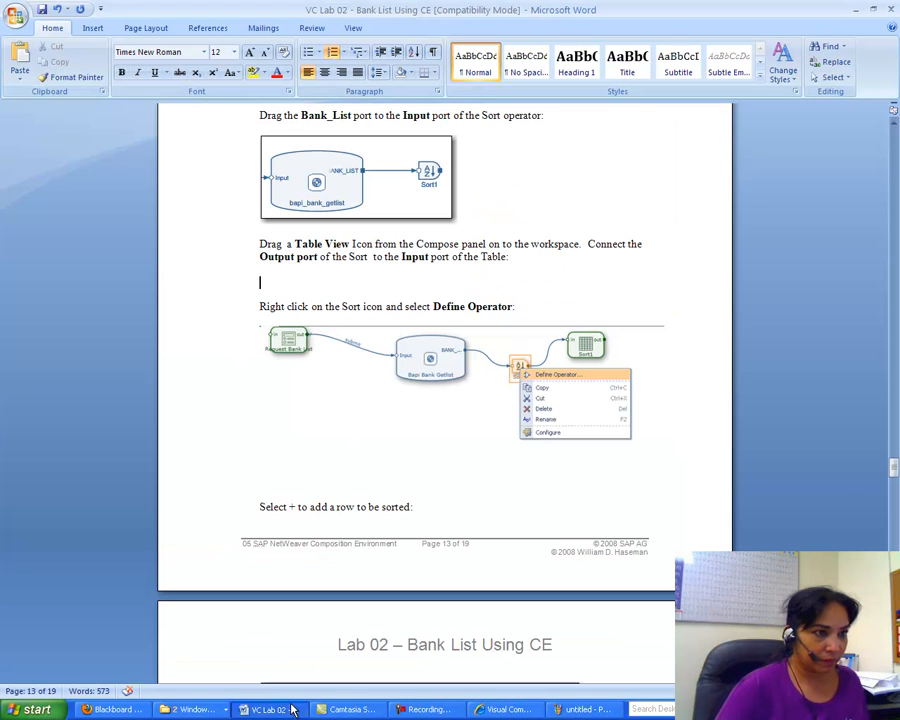
{"action": "left_click", "coordinate": [19, 54]}
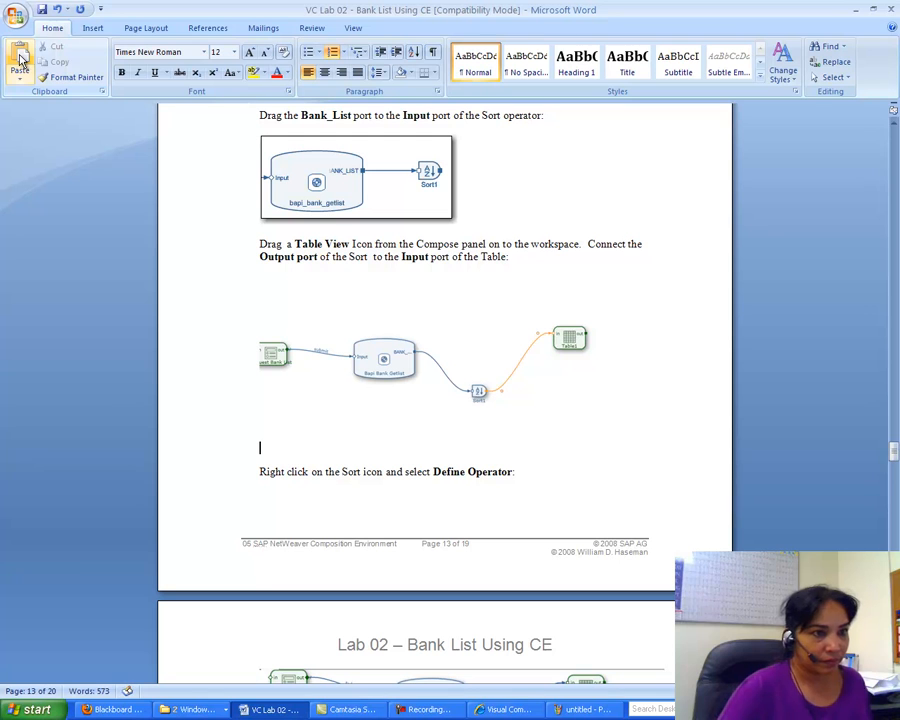
Read the Define Operator instruction in the Word lab document, then close Paint without saving the screenshot.
{"action": "mouse_move", "coordinate": [893, 452]}
{"action": "left_mouse_down"}
{"action": "mouse_move", "coordinate": [893, 468]}
{"action": "mouse_move", "coordinate": [895, 456]}
{"action": "left_mouse_up"}
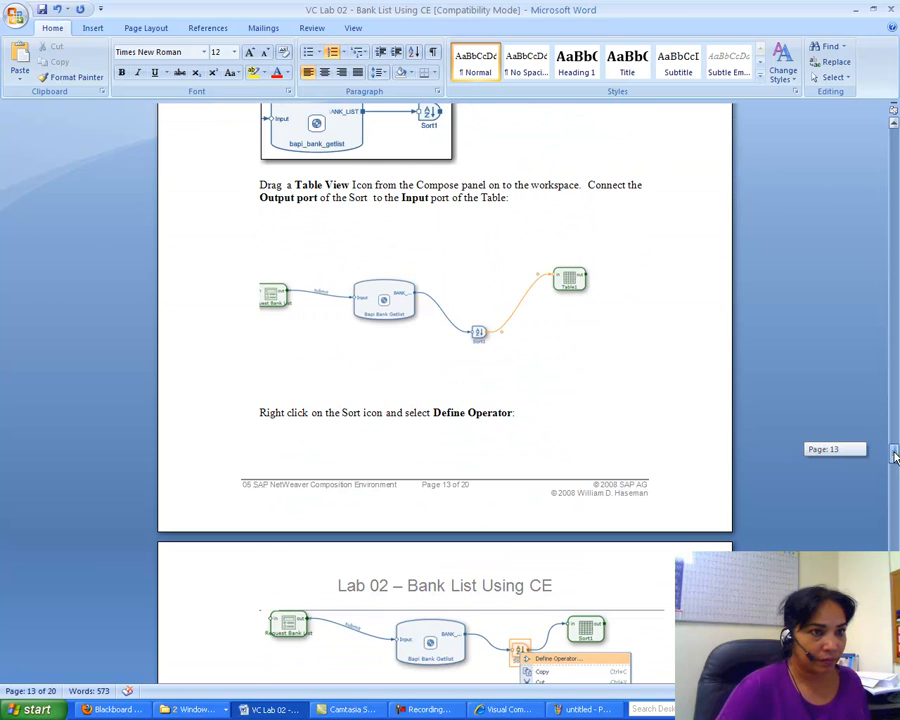
{"action": "left_click_drag", "start_coordinate": [895, 456], "coordinate": [895, 461]}
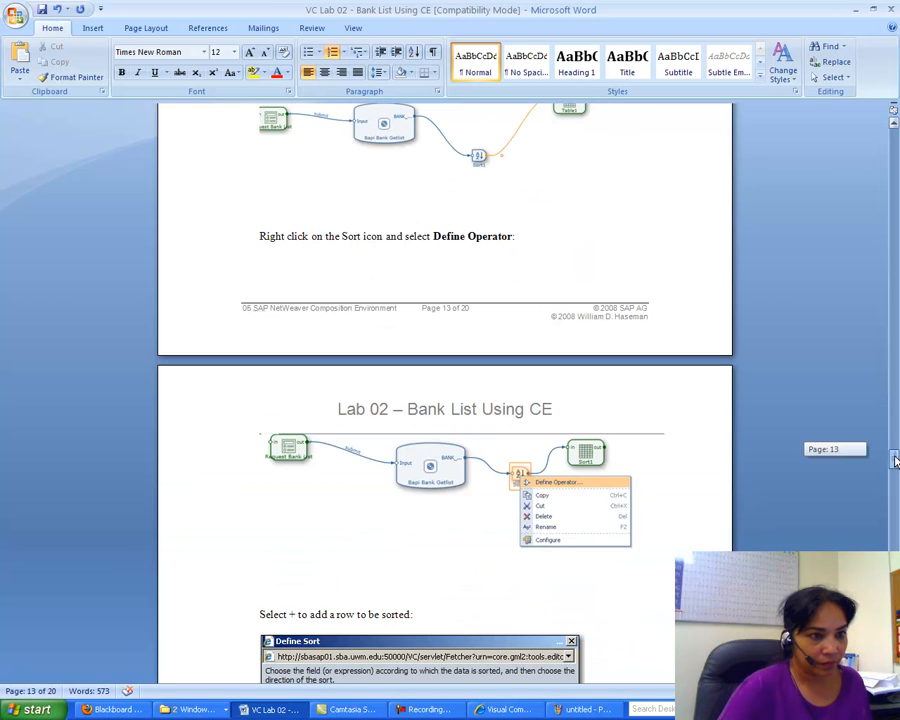
{"action": "left_click_drag", "start_coordinate": [895, 461], "coordinate": [895, 461]}
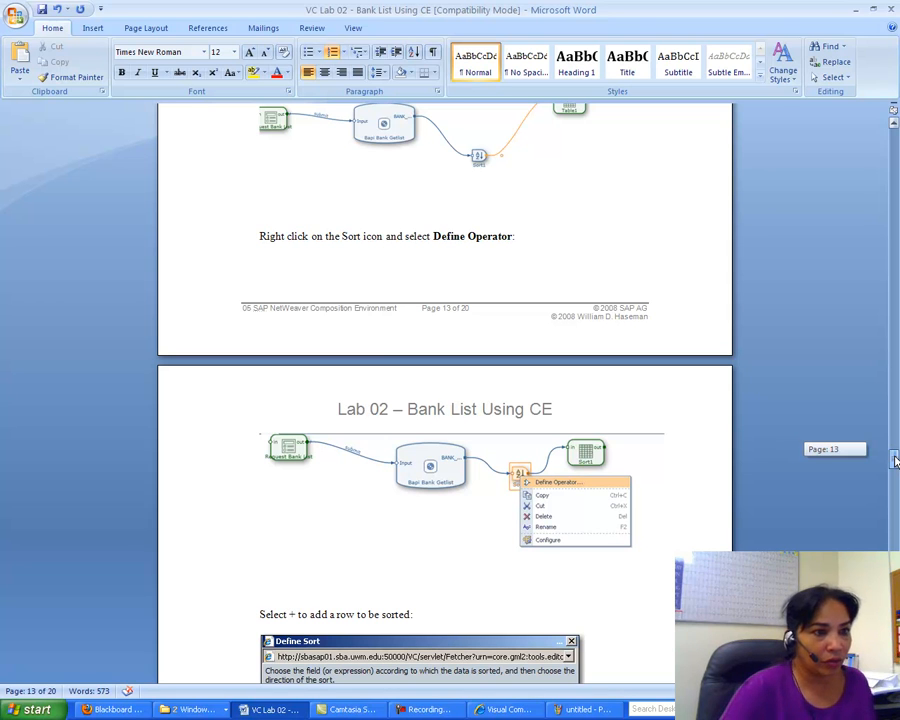
{"action": "left_click_drag", "start_coordinate": [895, 461], "coordinate": [895, 461]}
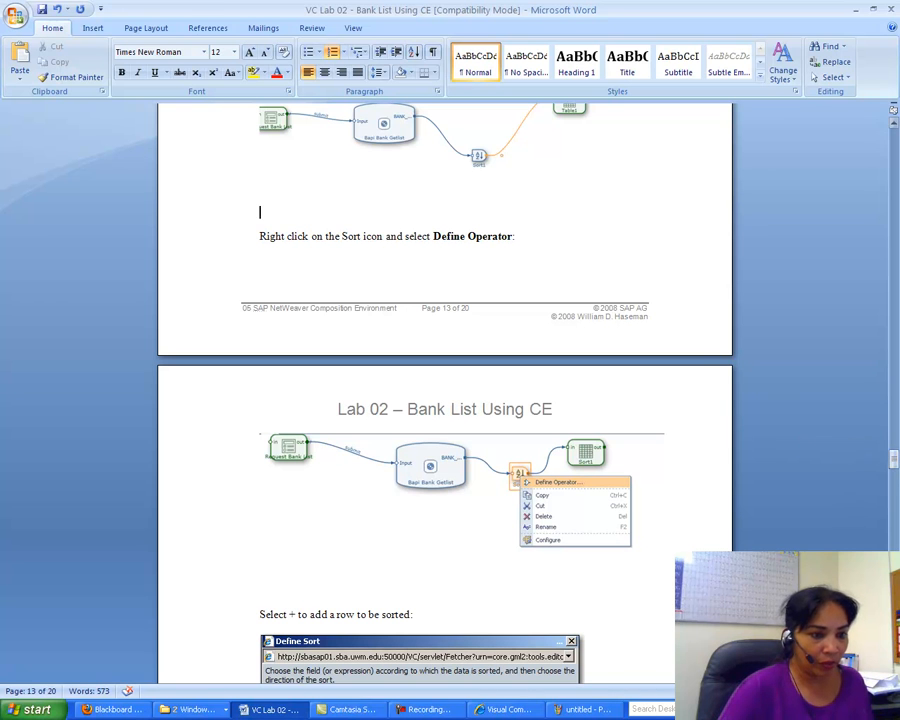
{"action": "left_click", "coordinate": [577, 709]}
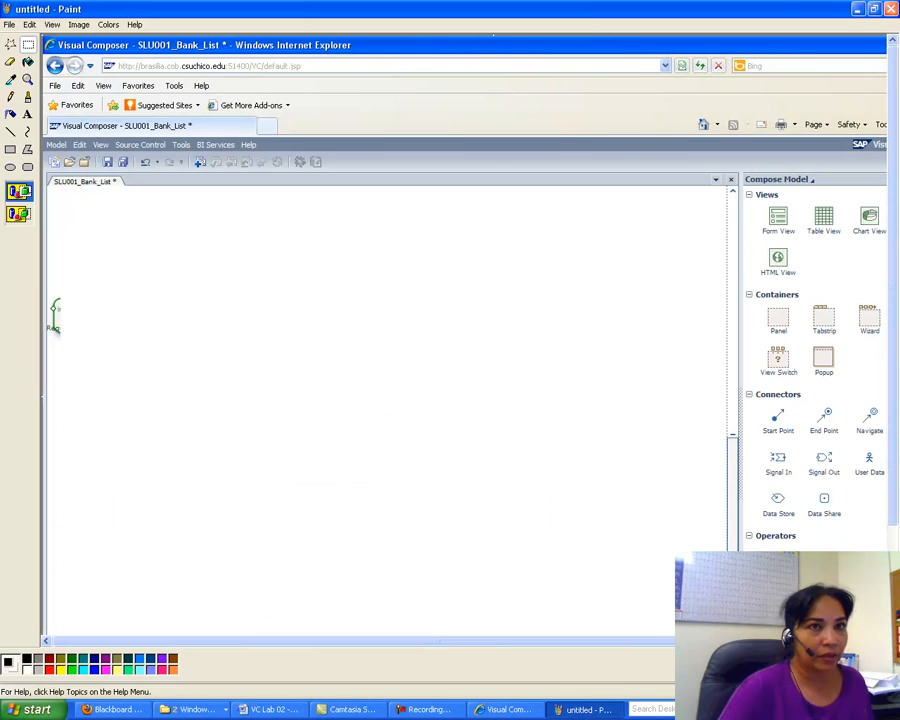
{"action": "left_click", "coordinate": [890, 9]}
{"action": "left_click", "coordinate": [454, 379]}
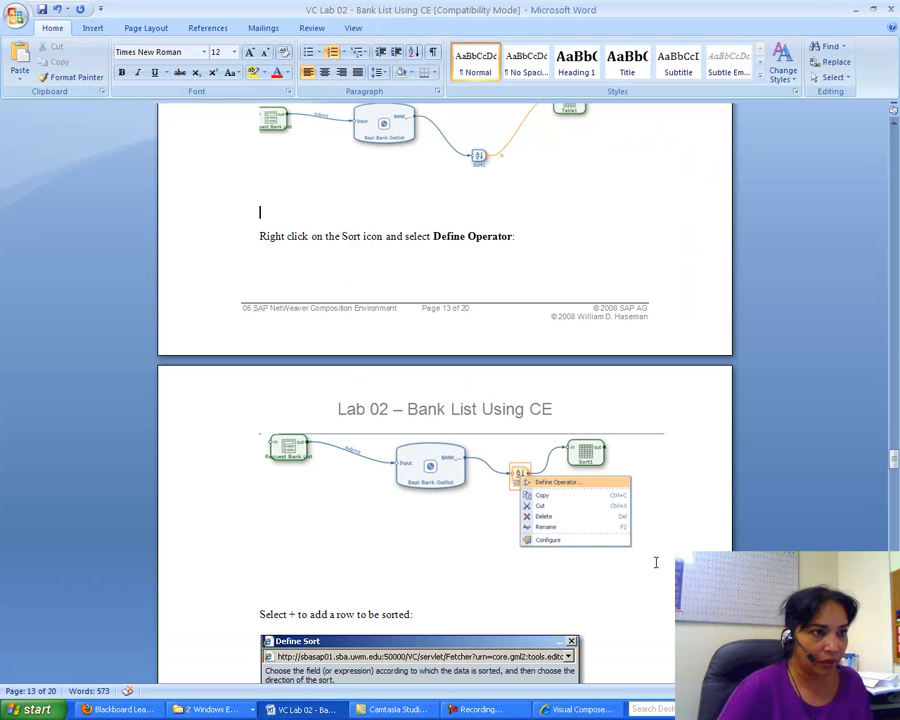
Switch to Visual Composer, open the Sort1 operator's definition and add a sort row.
{"action": "left_click", "coordinate": [570, 709]}
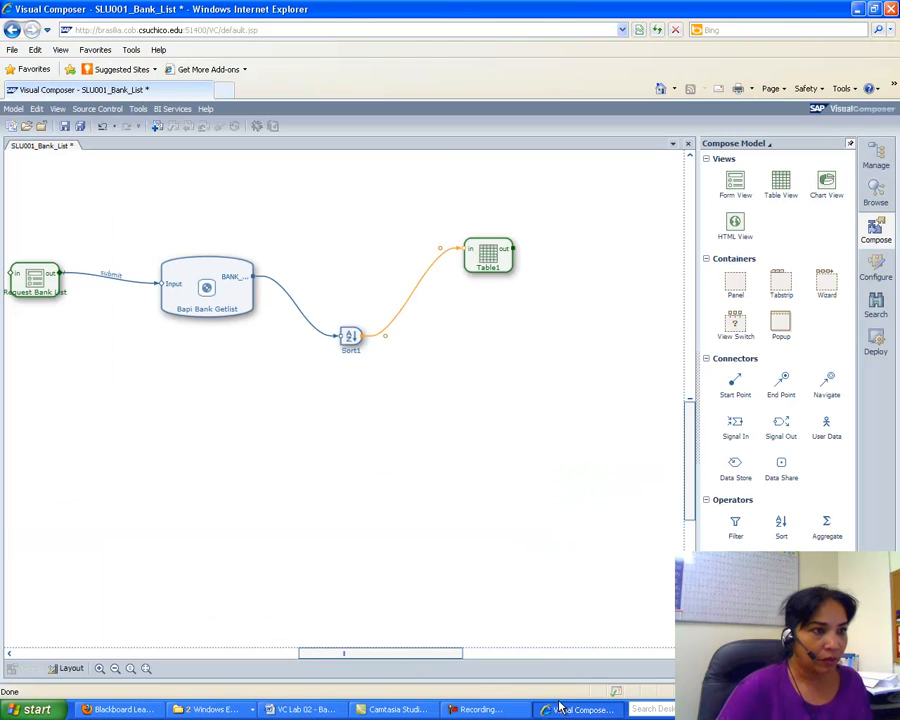
{"action": "right_click", "coordinate": [351, 337]}
{"action": "left_click", "coordinate": [392, 340]}
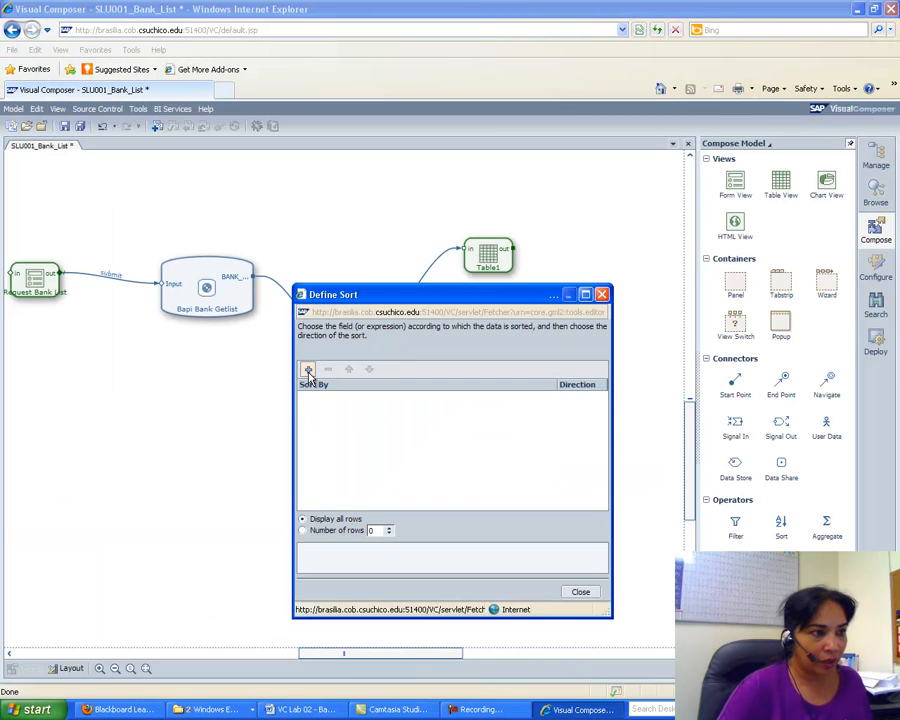
{"action": "left_click", "coordinate": [308, 370]}
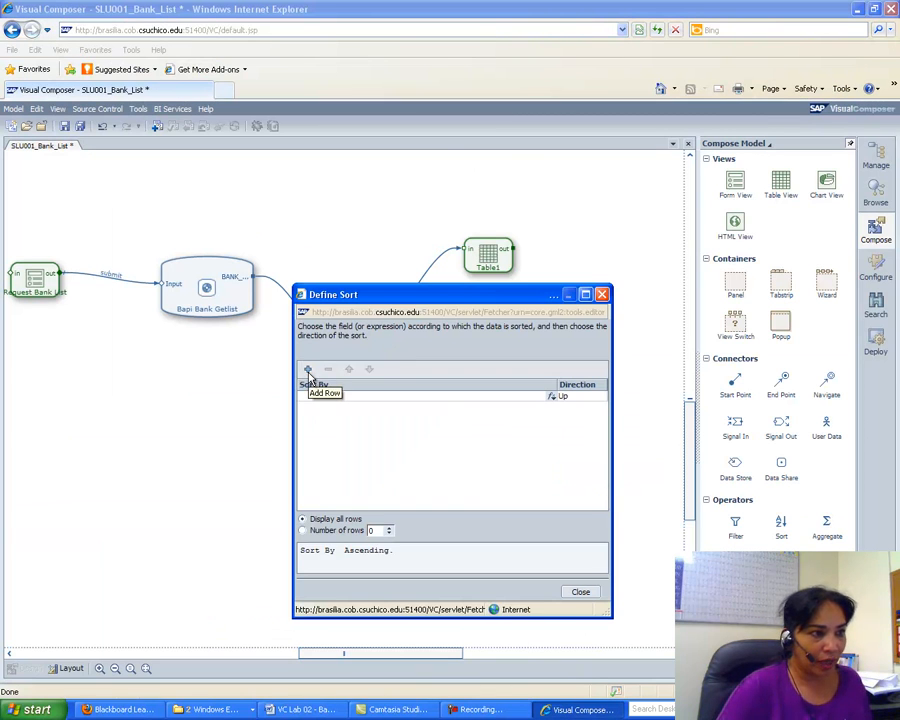
Check the sort field in the Word lab document, then set the new sort row to BANK_NAME in Visual Composer.
{"action": "left_click", "coordinate": [302, 709]}
{"action": "left_click_drag", "start_coordinate": [896, 460], "coordinate": [896, 470]}
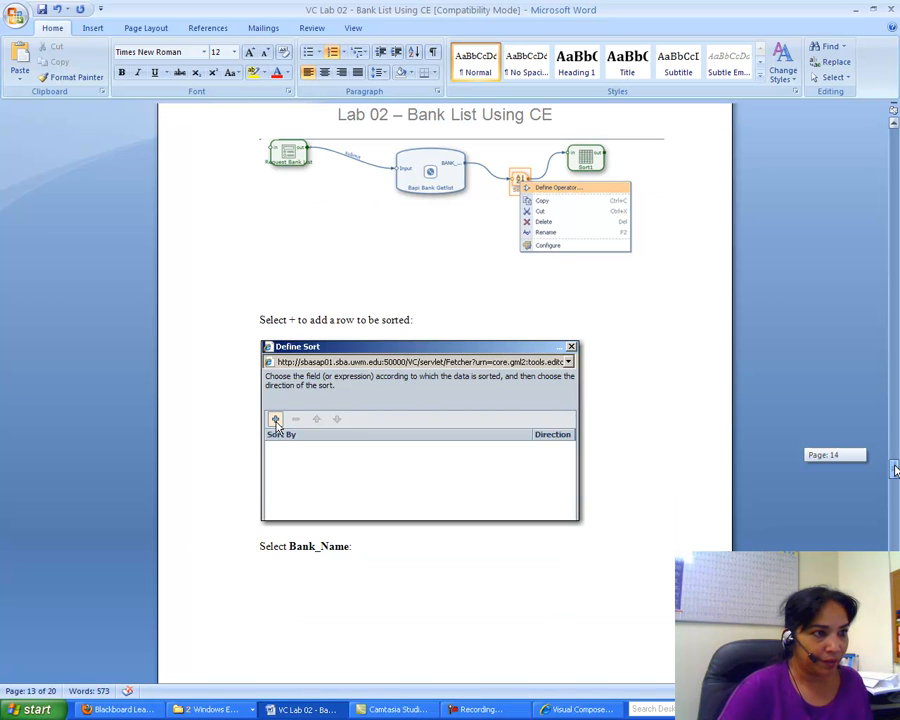
{"action": "left_click_drag", "start_coordinate": [896, 470], "coordinate": [896, 486]}
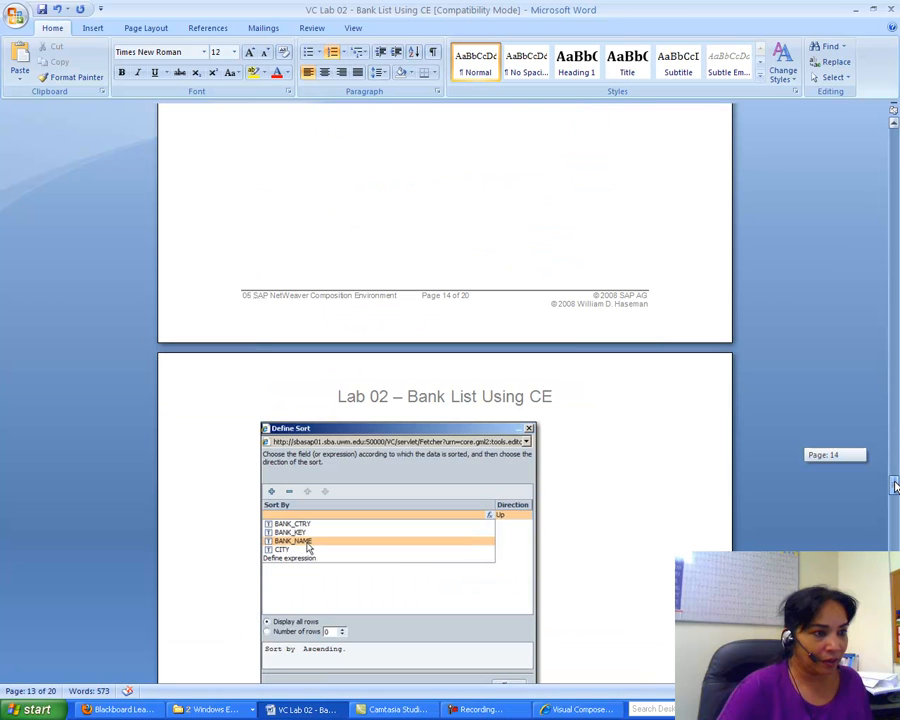
{"action": "left_click", "coordinate": [578, 709]}
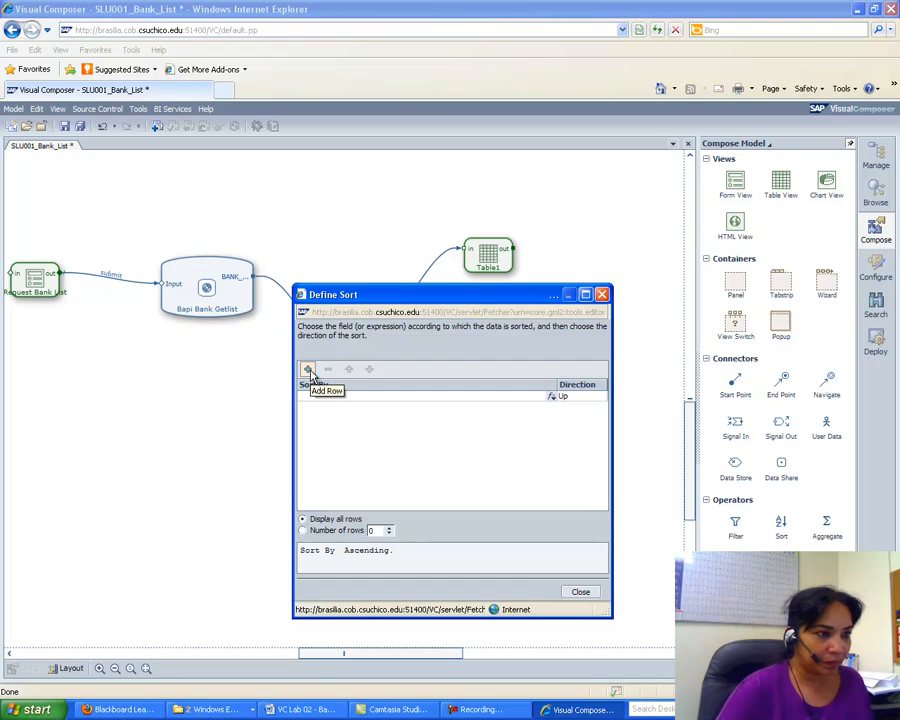
{"action": "left_click", "coordinate": [552, 398]}
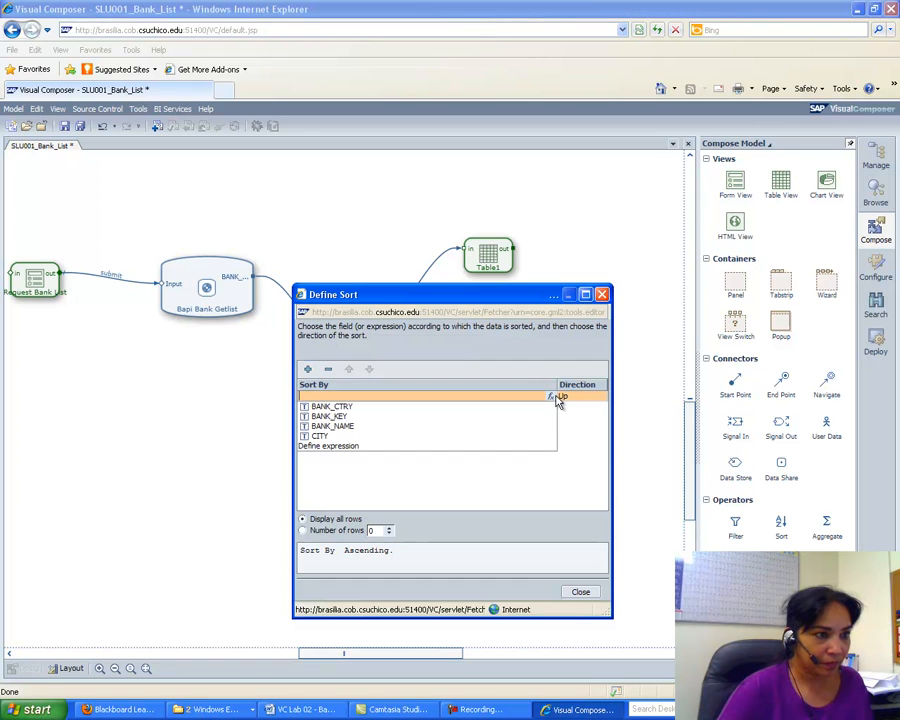
{"action": "left_click", "coordinate": [366, 426]}
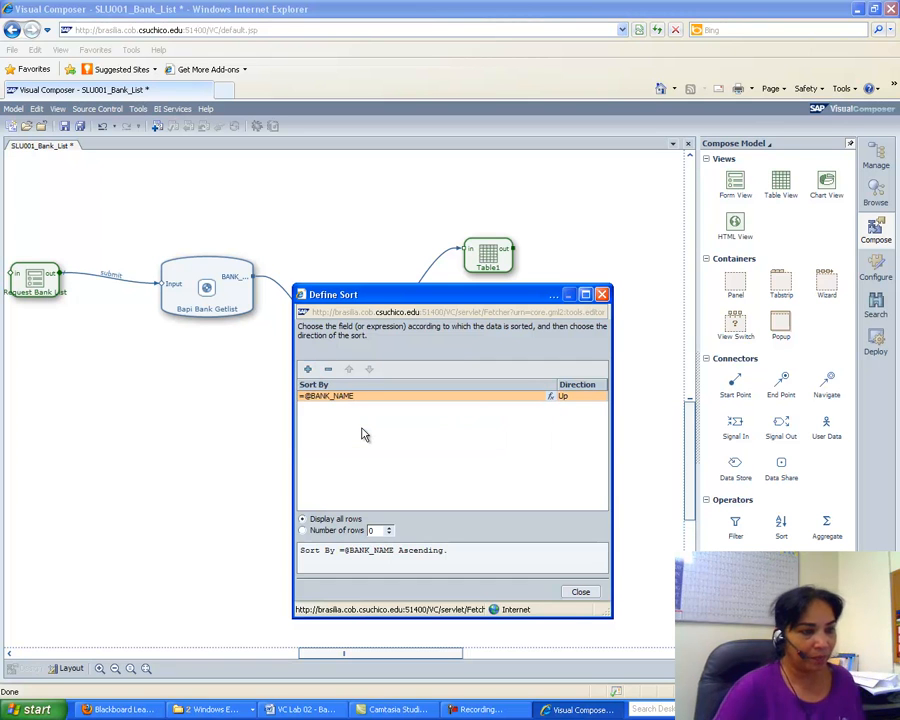
Read the instructions following the sort setup in the Word lab document, then close the sort definition in Visual Composer.
{"action": "left_click", "coordinate": [305, 709]}
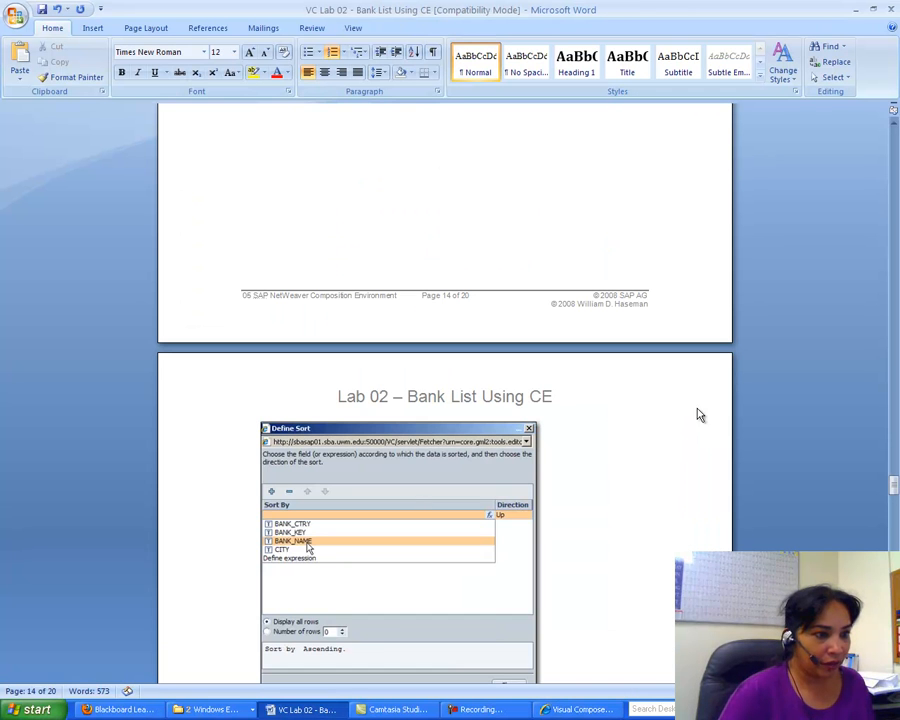
{"action": "left_click_drag", "start_coordinate": [894, 484], "coordinate": [895, 510]}
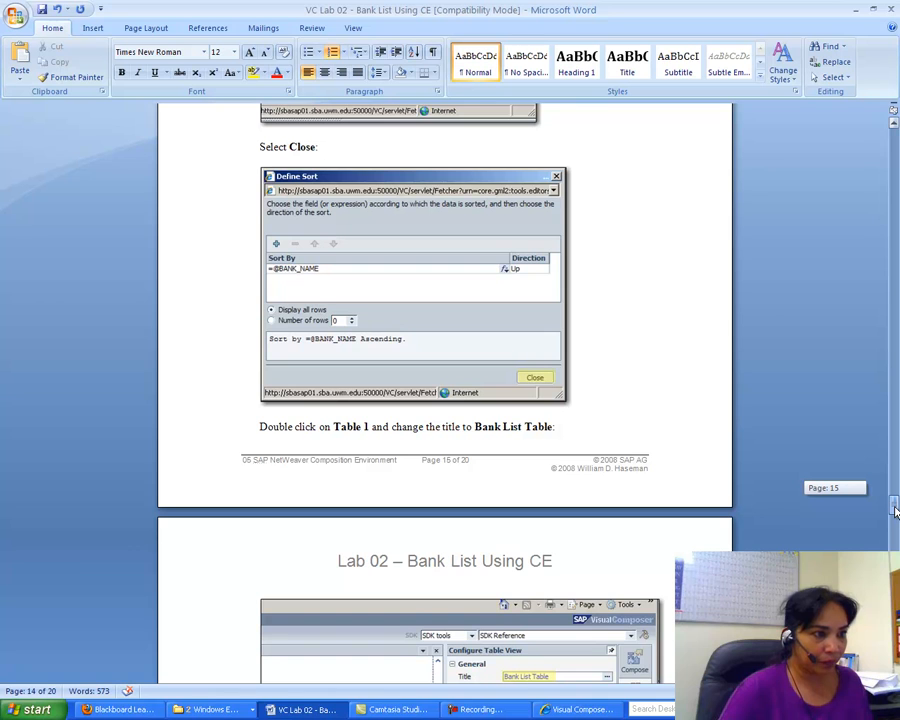
{"action": "left_click_drag", "start_coordinate": [895, 510], "coordinate": [895, 518]}
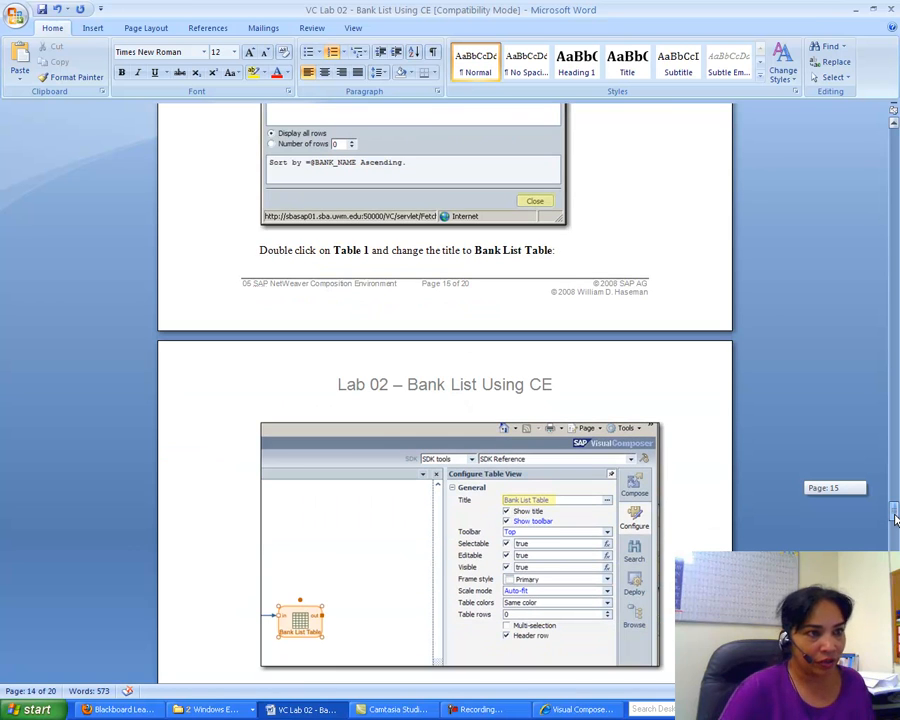
{"action": "left_click", "coordinate": [576, 709]}
{"action": "left_click", "coordinate": [581, 592]}
Retitle Table1 as "Bank List Table", consulting the Word lab document's Define Data instruction before applying the title in Visual Composer.
{"action": "double_click", "coordinate": [503, 266]}
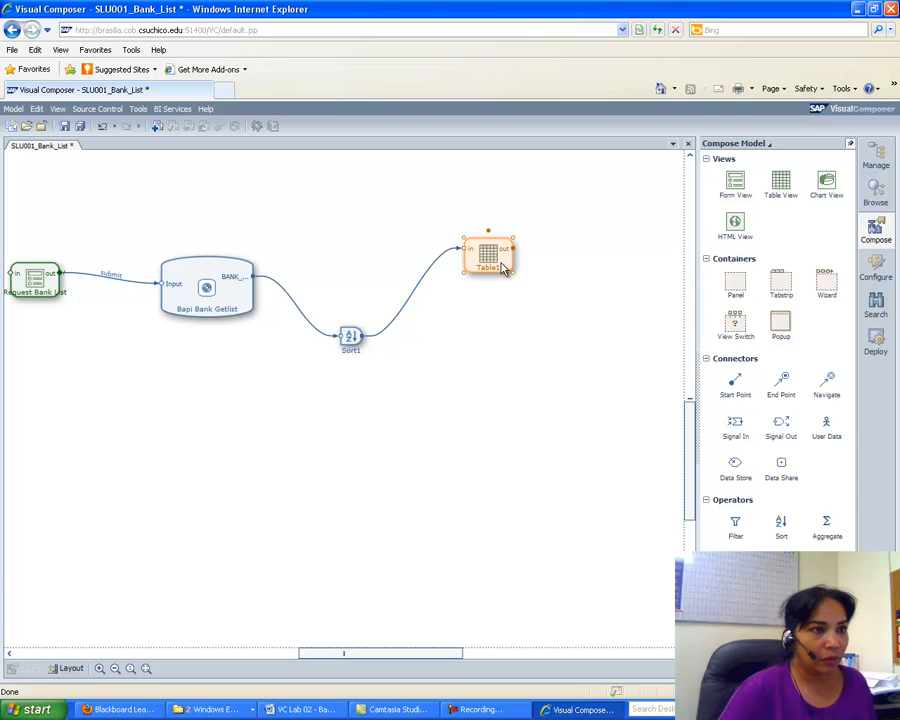
{"action": "left_click", "coordinate": [797, 175]}
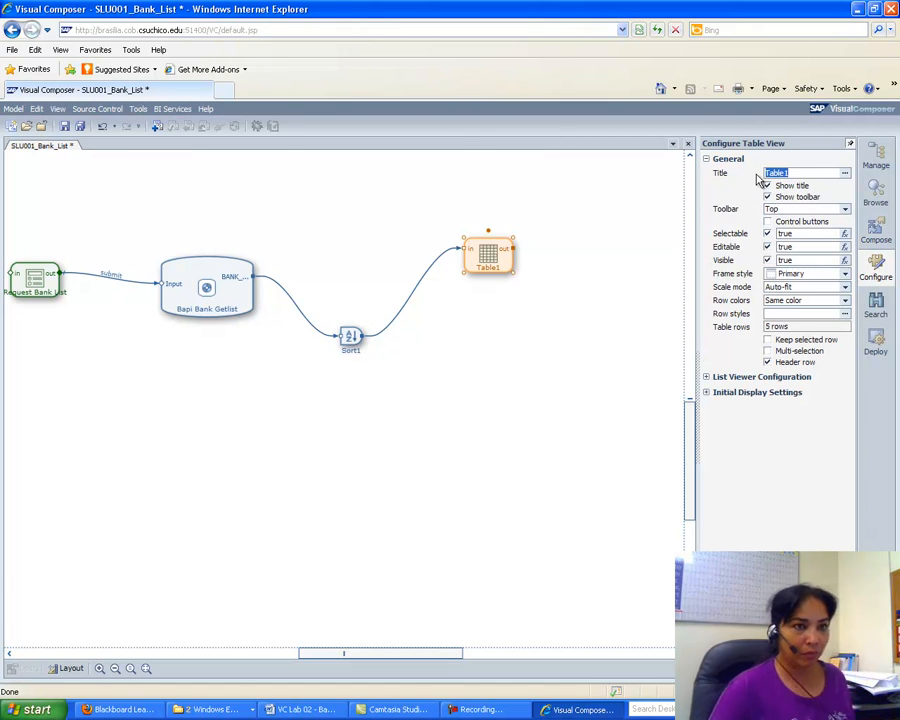
{"action": "type", "text": "Bank Lis"}
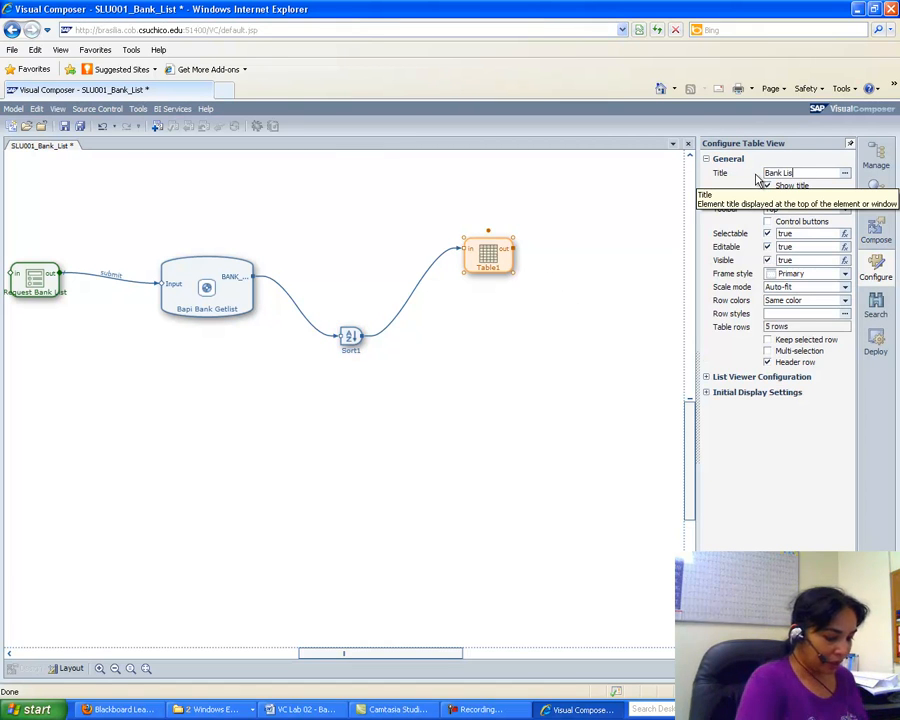
{"action": "type", "text": "t Table"}
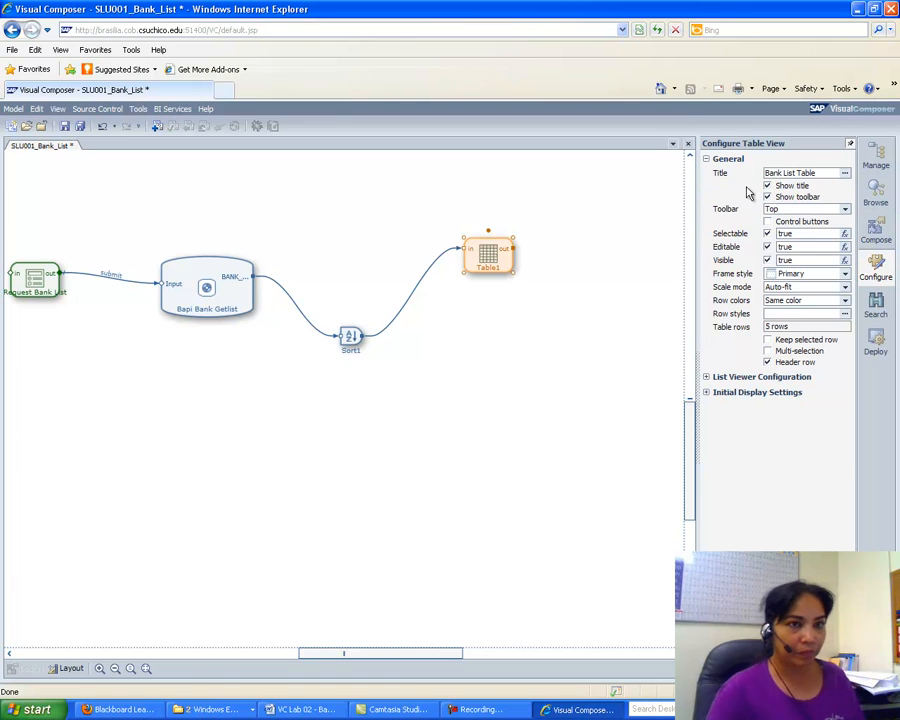
{"action": "left_click", "coordinate": [304, 709]}
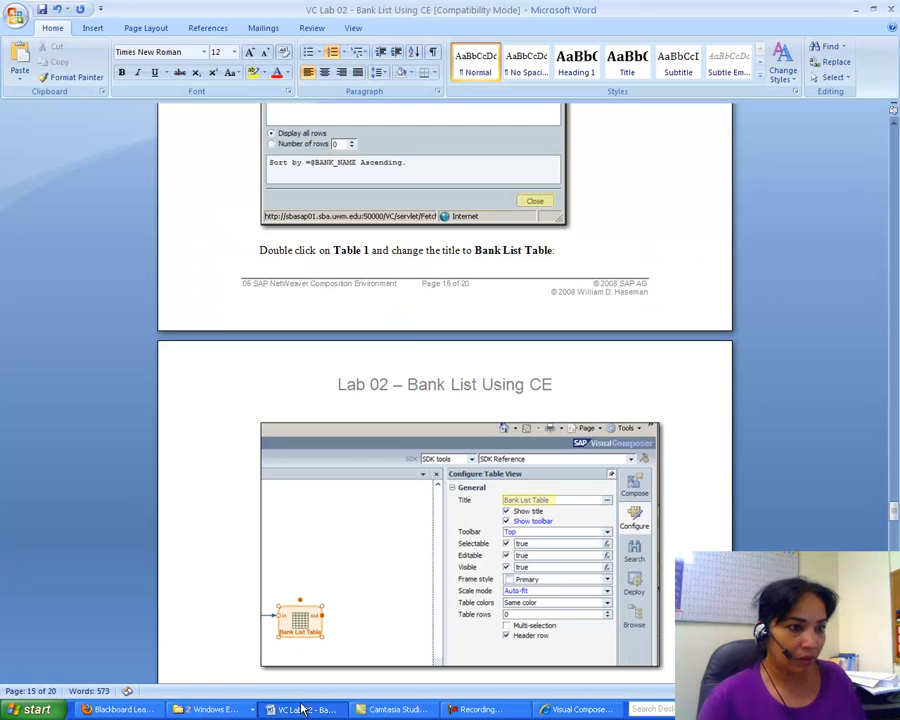
{"action": "left_click_drag", "start_coordinate": [896, 511], "coordinate": [896, 522]}
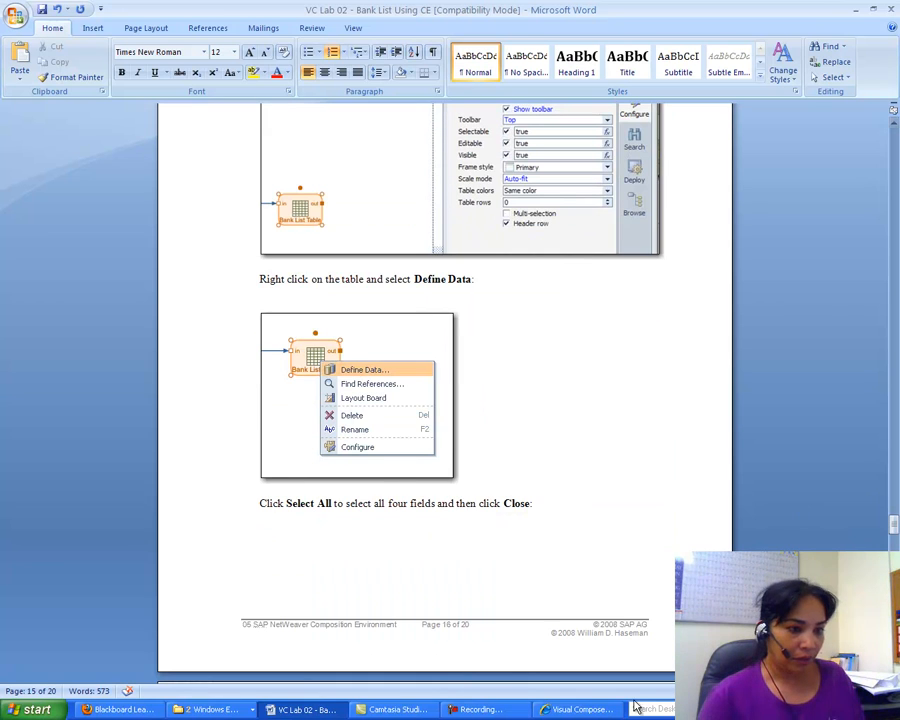
{"action": "left_click", "coordinate": [557, 712]}
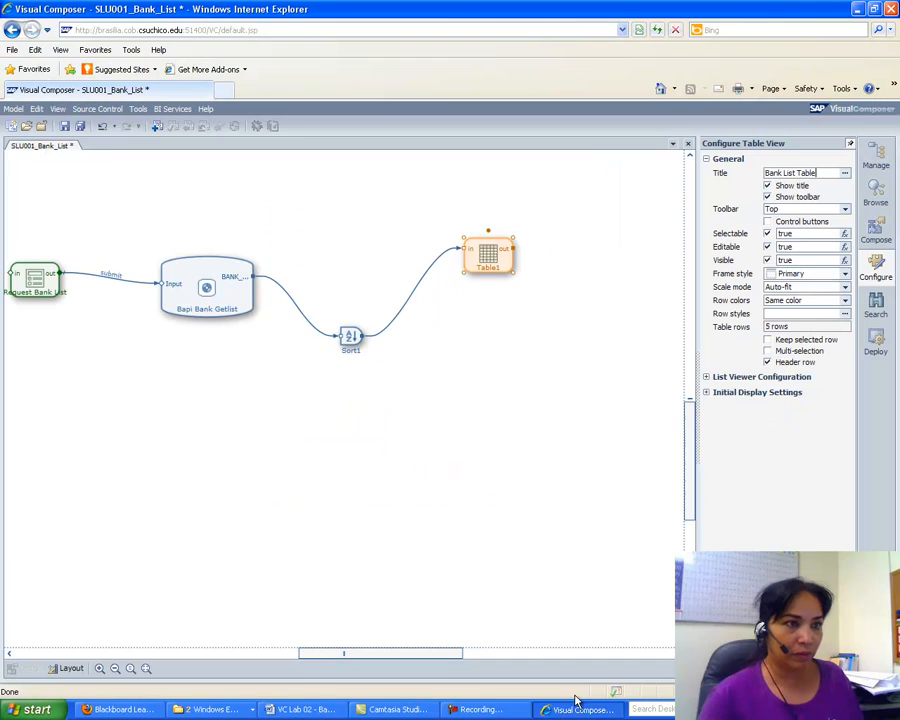
{"action": "left_click", "coordinate": [517, 320]}
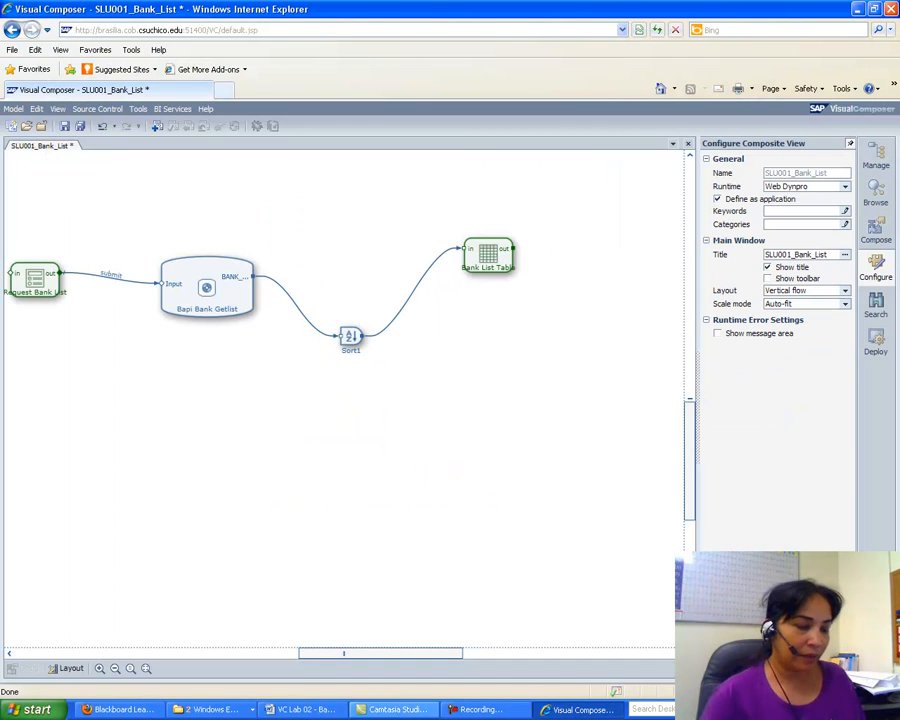
Recheck the field selection instruction in the Word lab document, then open Define Data for the Bank List Table in Visual Composer.
{"action": "left_click", "coordinate": [302, 709]}
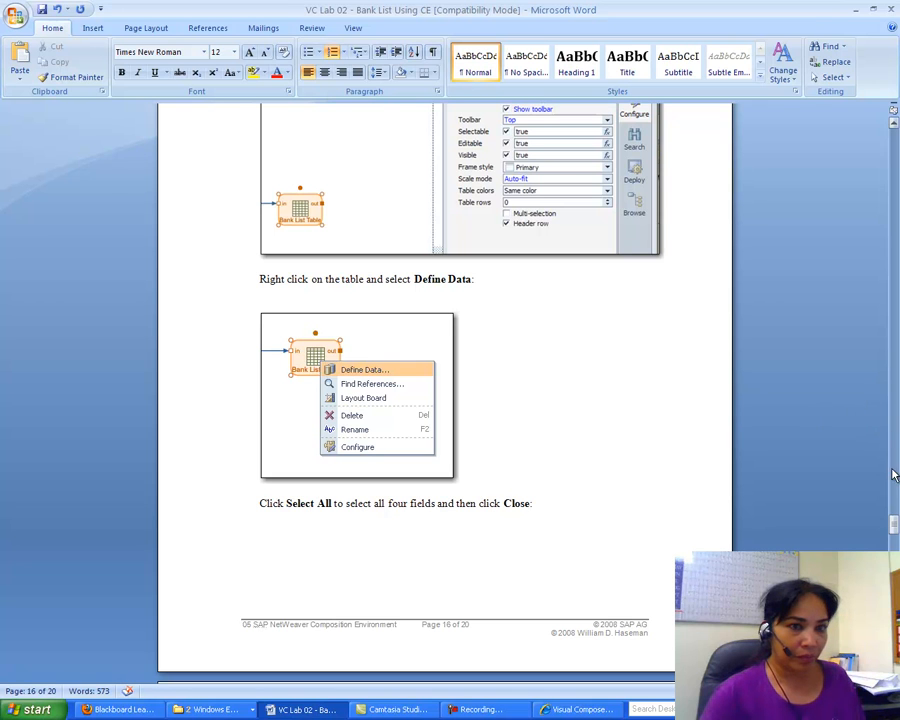
{"action": "left_click_drag", "start_coordinate": [893, 530], "coordinate": [894, 535]}
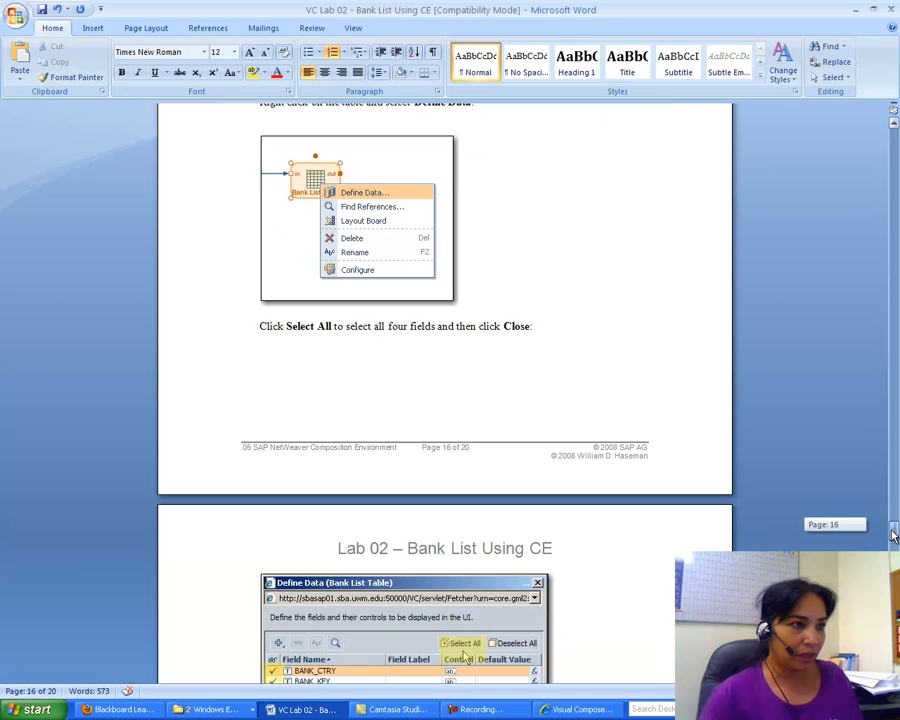
{"action": "left_click", "coordinate": [578, 708]}
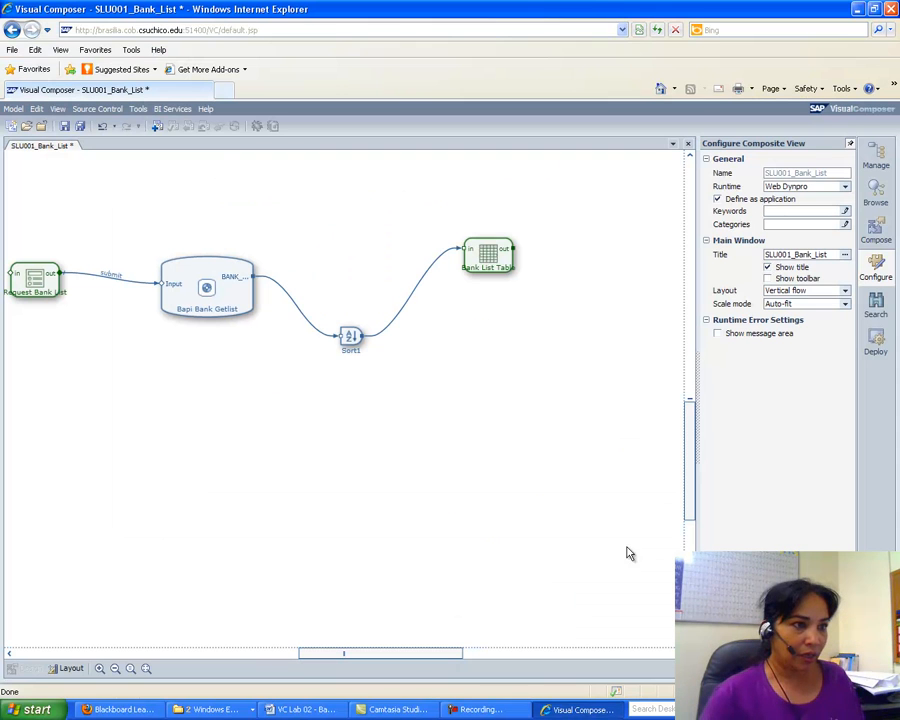
{"action": "left_click", "coordinate": [484, 268]}
{"action": "right_click", "coordinate": [484, 268]}
{"action": "left_click", "coordinate": [516, 319]}
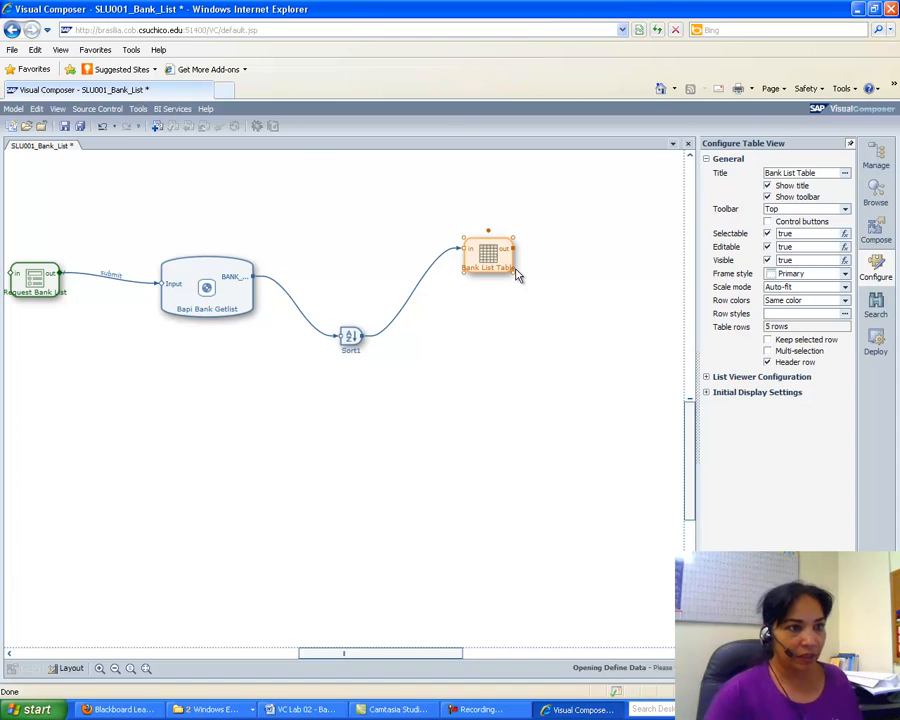
Consult the Word lab document, then include BANK_CTRY, BANK_KEY, BANK_NAME and CITY in the Bank List Table's data and close the definition.
{"action": "left_click", "coordinate": [305, 710]}
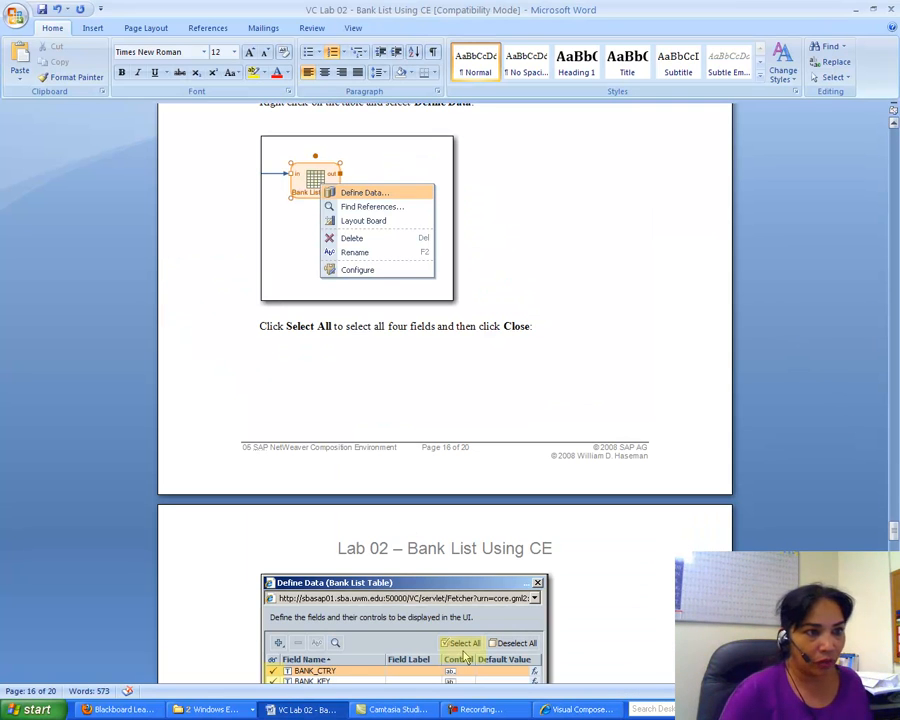
{"action": "left_click_drag", "start_coordinate": [896, 526], "coordinate": [896, 540]}
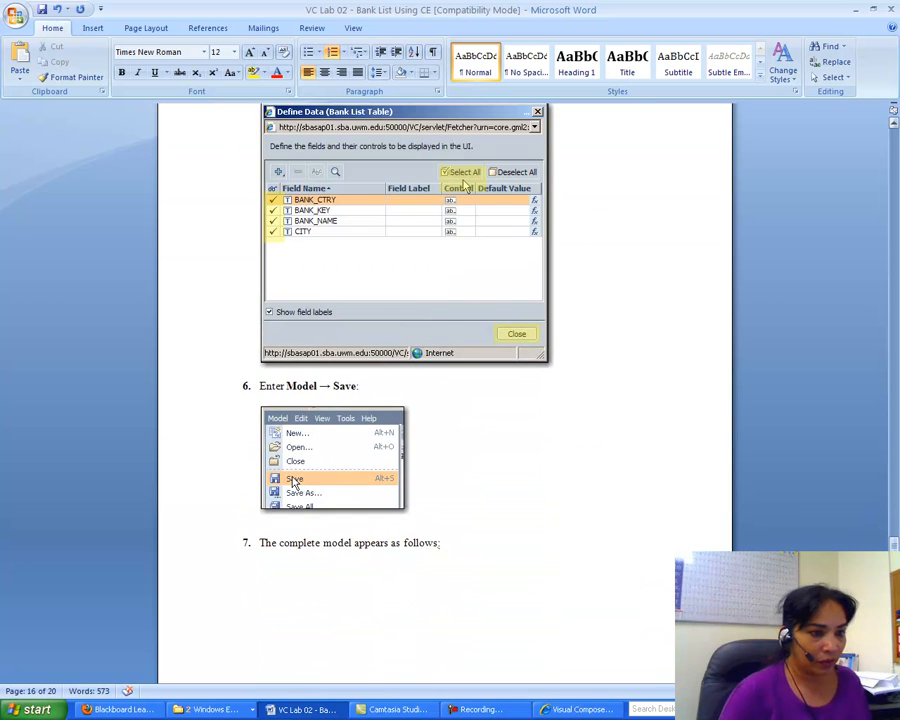
{"action": "left_click", "coordinate": [597, 714]}
{"action": "left_click", "coordinate": [272, 386]}
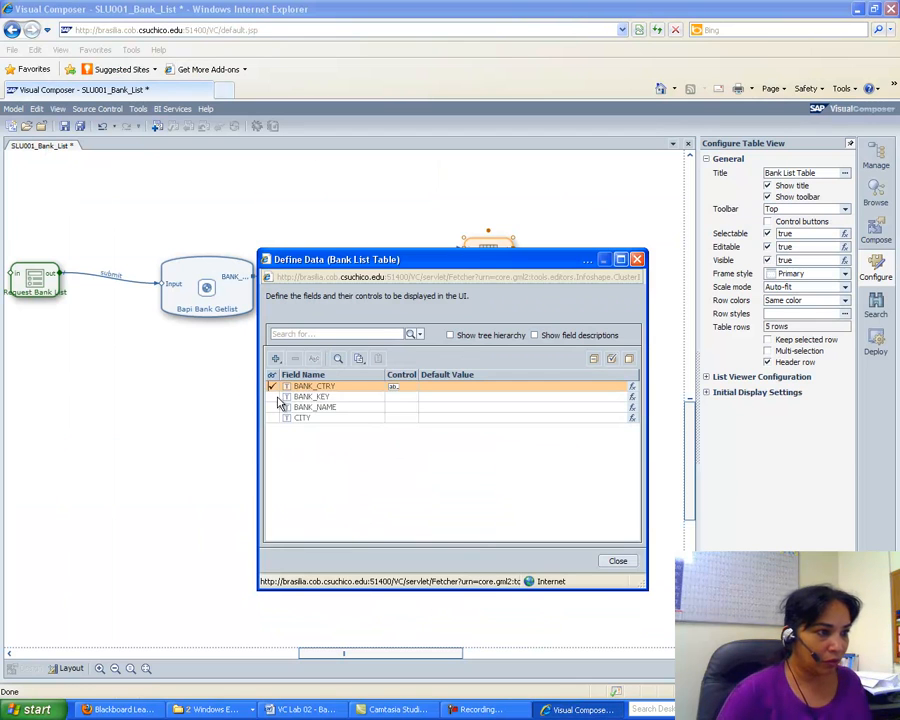
{"action": "left_click", "coordinate": [272, 397]}
{"action": "left_click", "coordinate": [273, 408]}
{"action": "left_click", "coordinate": [273, 418]}
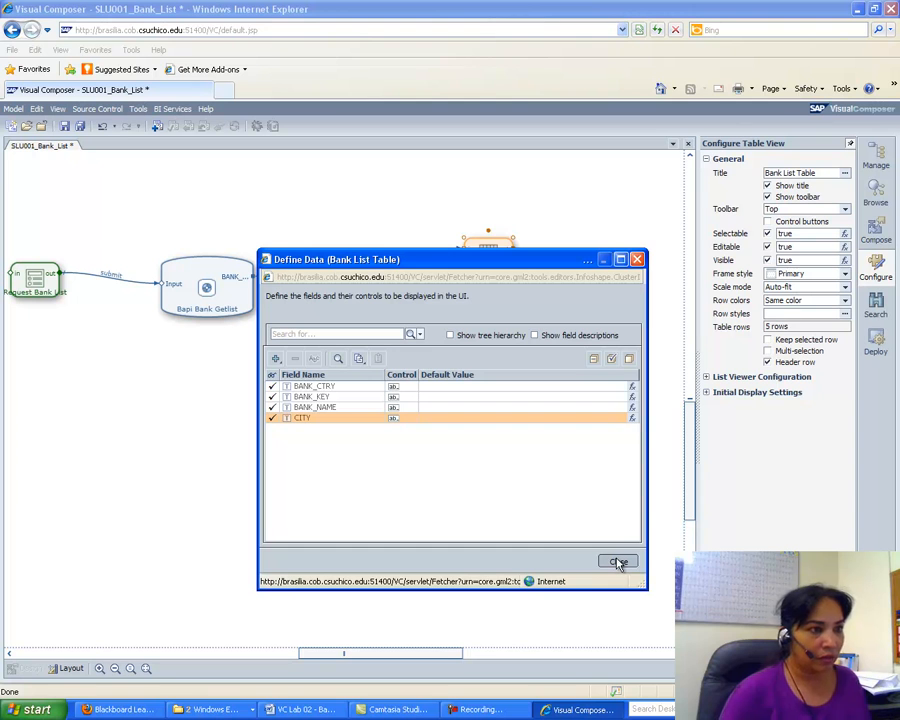
{"action": "left_click", "coordinate": [617, 562]}
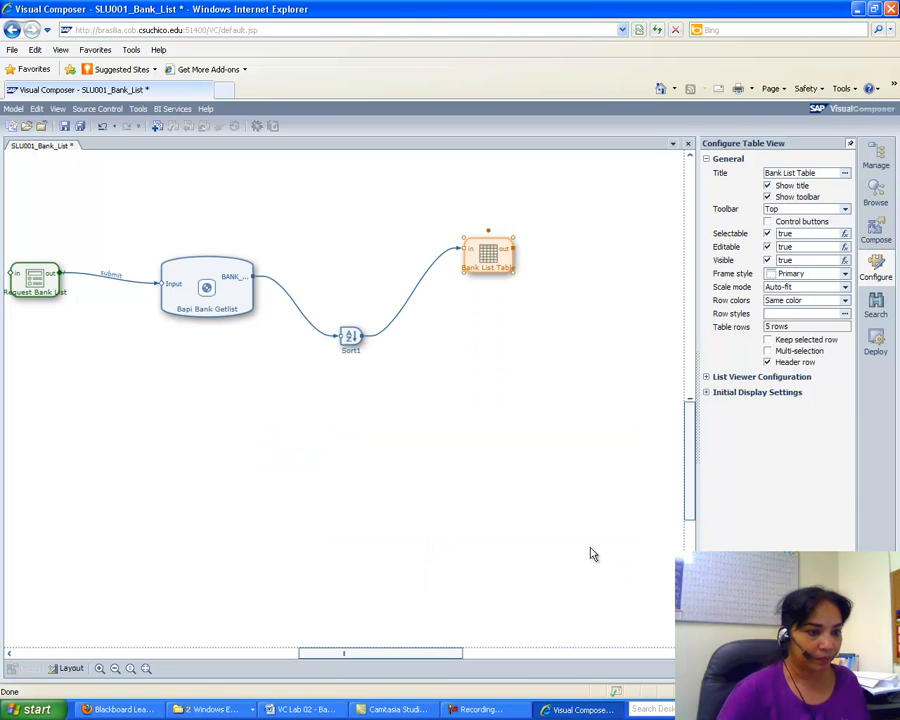
Consult the save instruction in the Word lab document, then save the SLU001_Bank_List model in Visual Composer.
{"action": "left_click", "coordinate": [300, 709]}
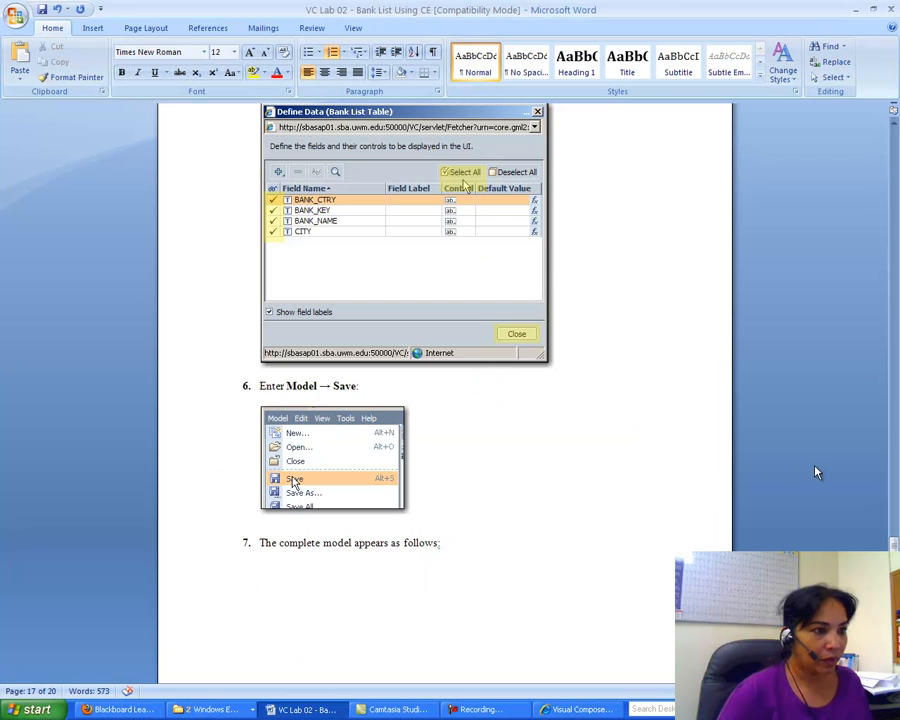
{"action": "scroll", "coordinate": [445, 400], "scroll_direction": "down", "scroll_amount": 7}
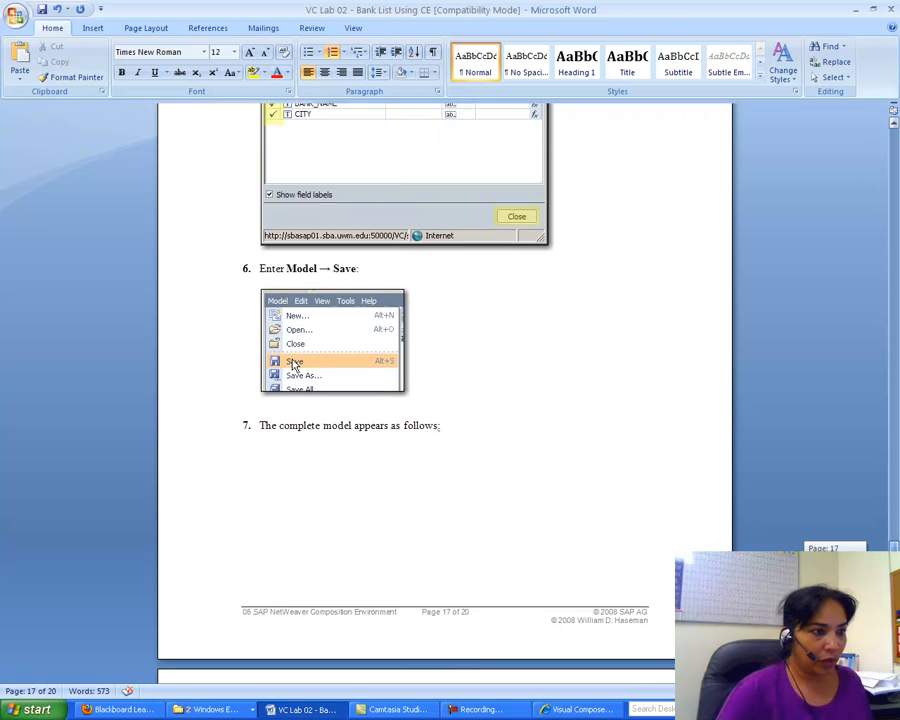
{"action": "left_click", "coordinate": [578, 709]}
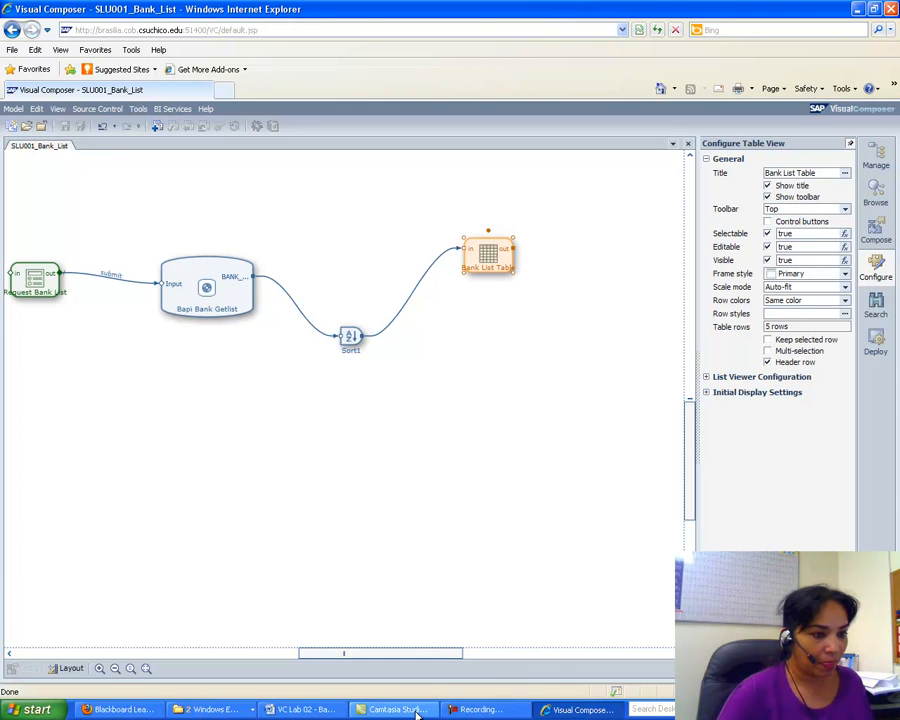
Compare the complete model diagram in the Word lab document with the Bank List model in Visual Composer.
{"action": "left_click", "coordinate": [318, 709]}
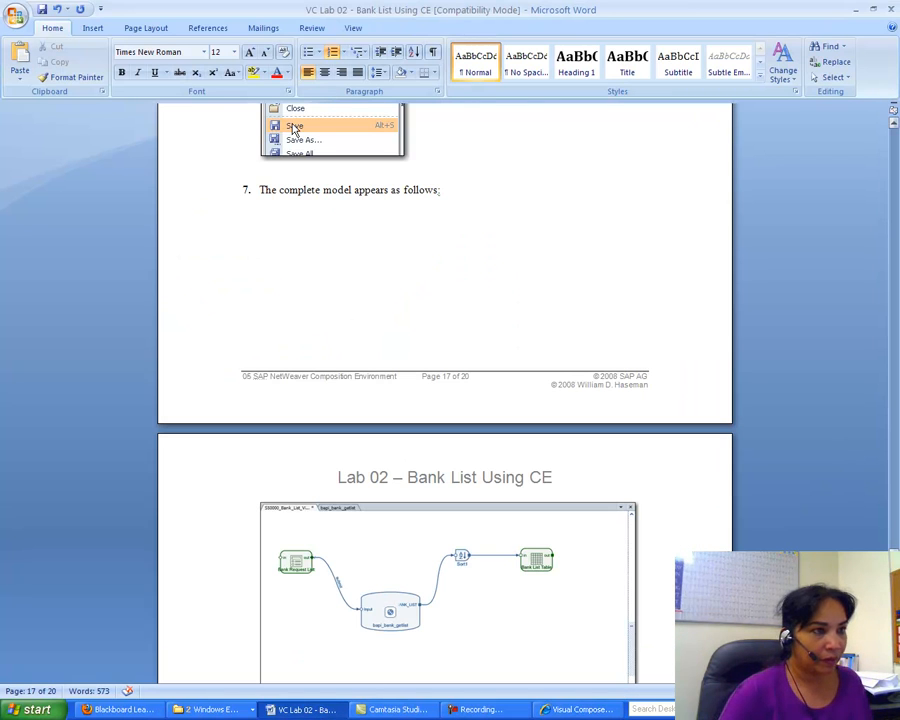
{"action": "scroll", "coordinate": [865, 541], "scroll_direction": "down", "scroll_amount": 6}
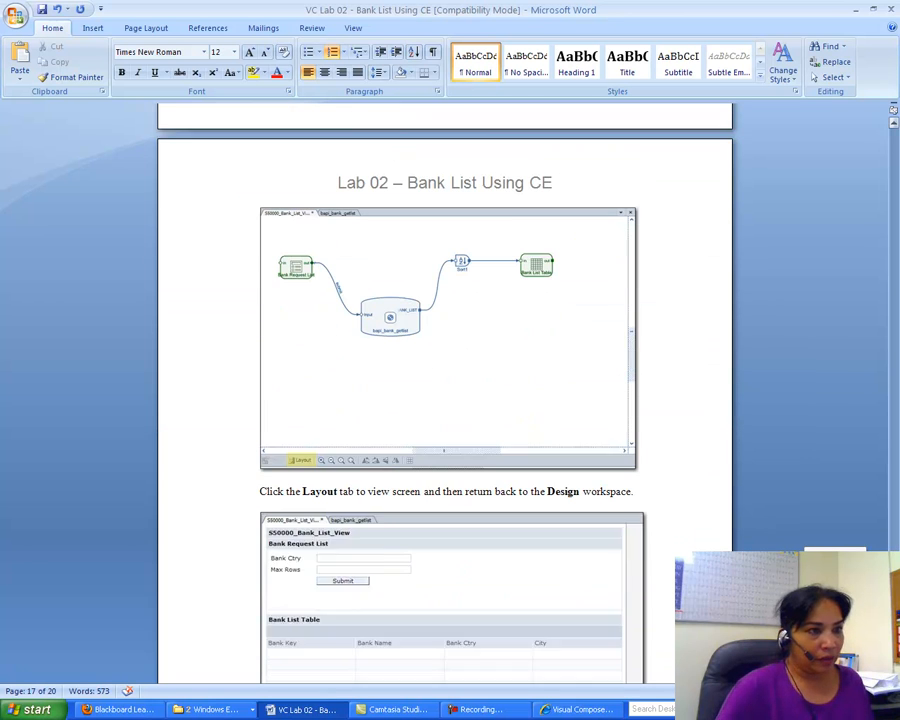
{"action": "left_click", "coordinate": [560, 709]}
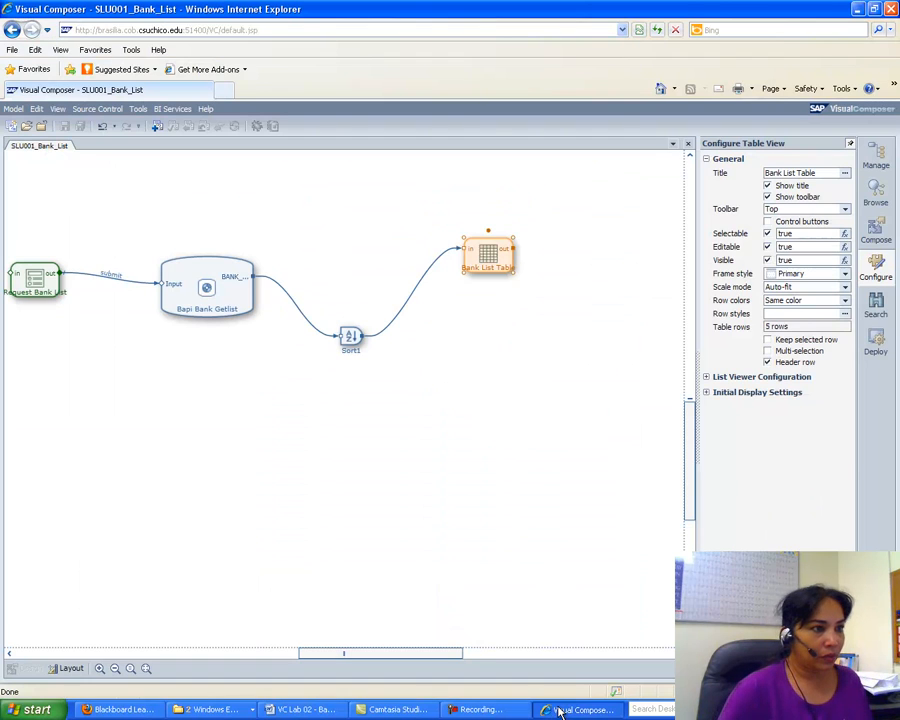
{"action": "left_click", "coordinate": [392, 709]}
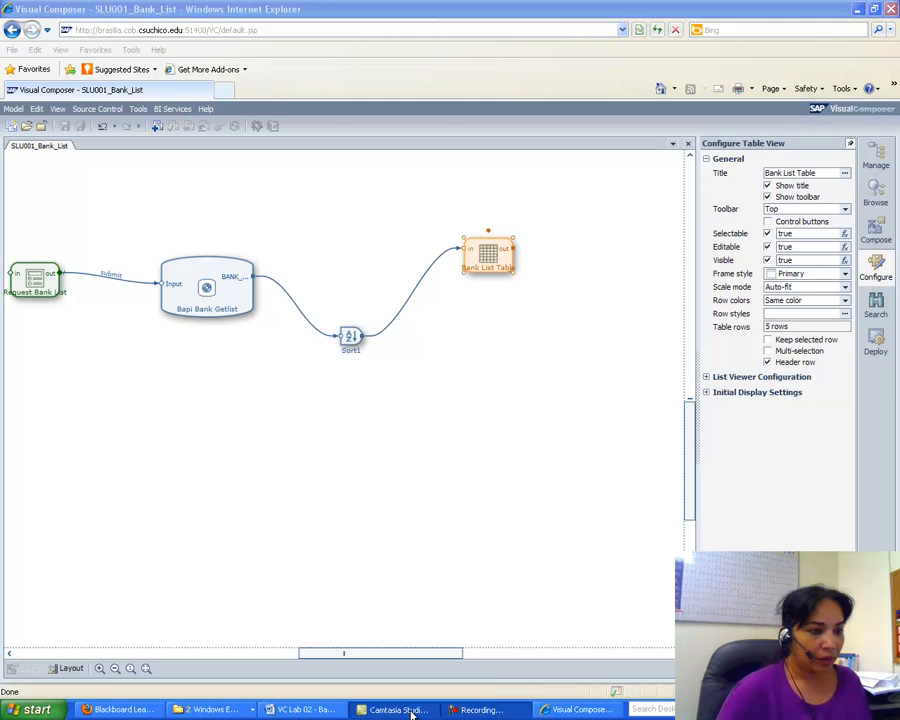
Read the layout instruction in the Word lab document, then view the model's layout in Visual Composer and return to the Design workspace.
{"action": "left_click", "coordinate": [320, 711]}
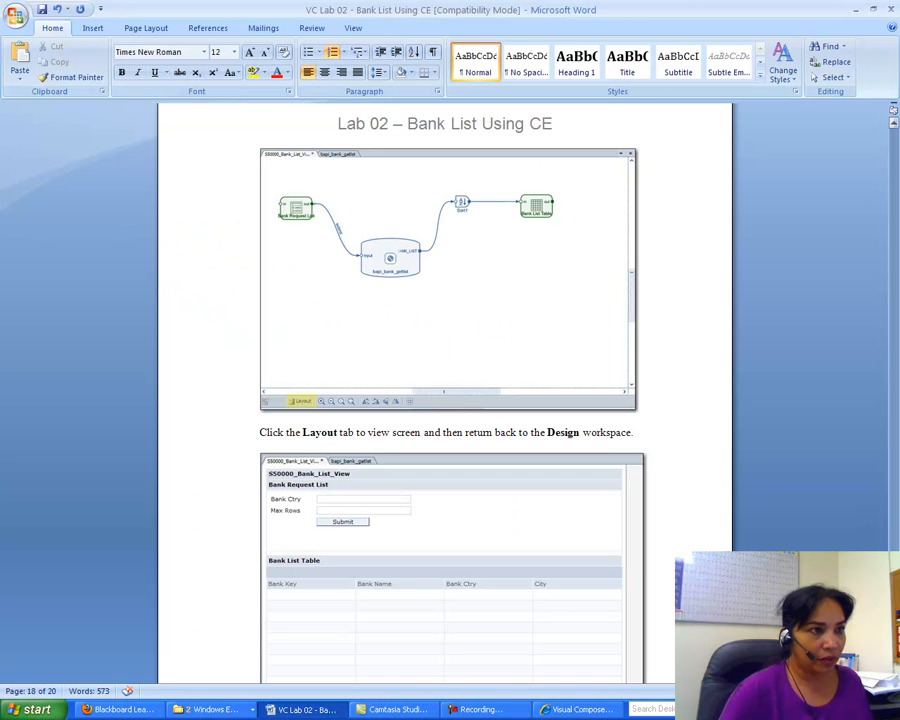
{"action": "scroll", "coordinate": [445, 390], "scroll_direction": "down", "scroll_amount": 3}
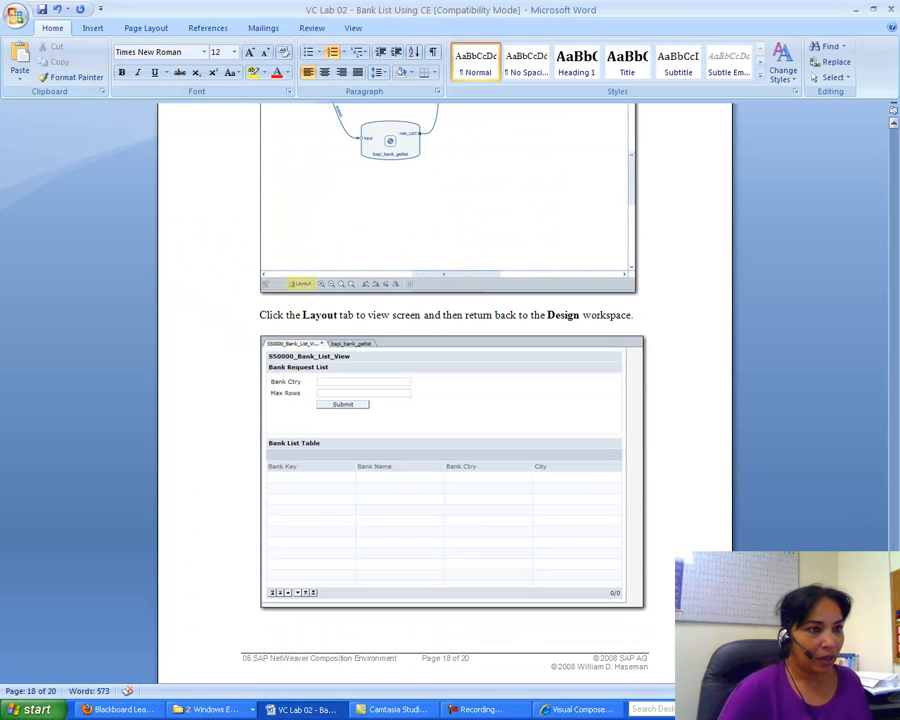
{"action": "scroll", "coordinate": [445, 390], "scroll_direction": "down", "scroll_amount": 3}
{"action": "scroll", "coordinate": [445, 390], "scroll_direction": "up", "scroll_amount": 4}
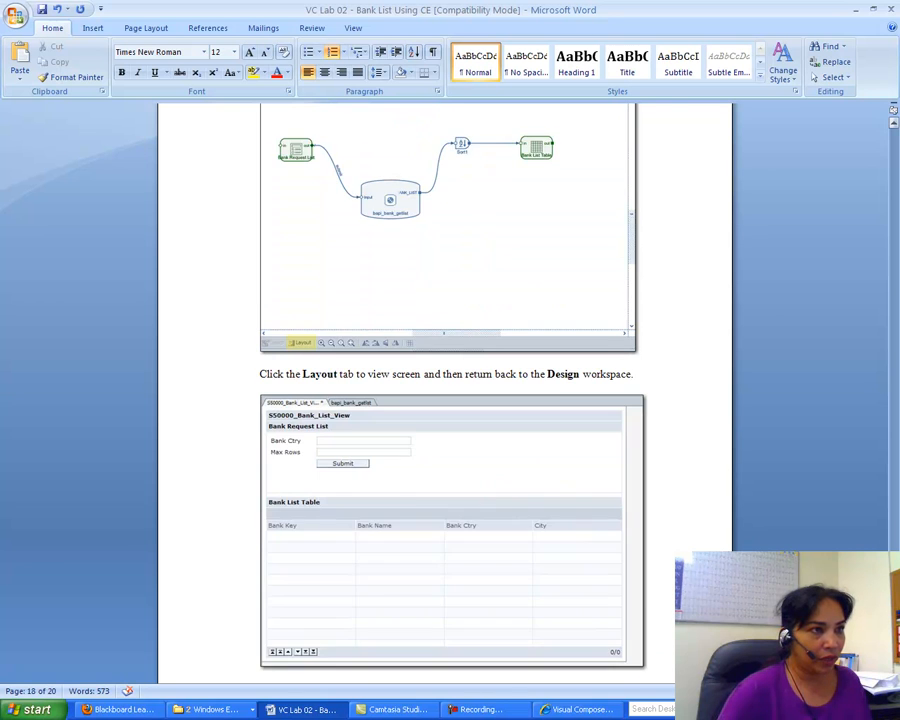
{"action": "scroll", "coordinate": [445, 390], "scroll_direction": "down", "scroll_amount": 3}
{"action": "scroll", "coordinate": [445, 390], "scroll_direction": "down", "scroll_amount": 2}
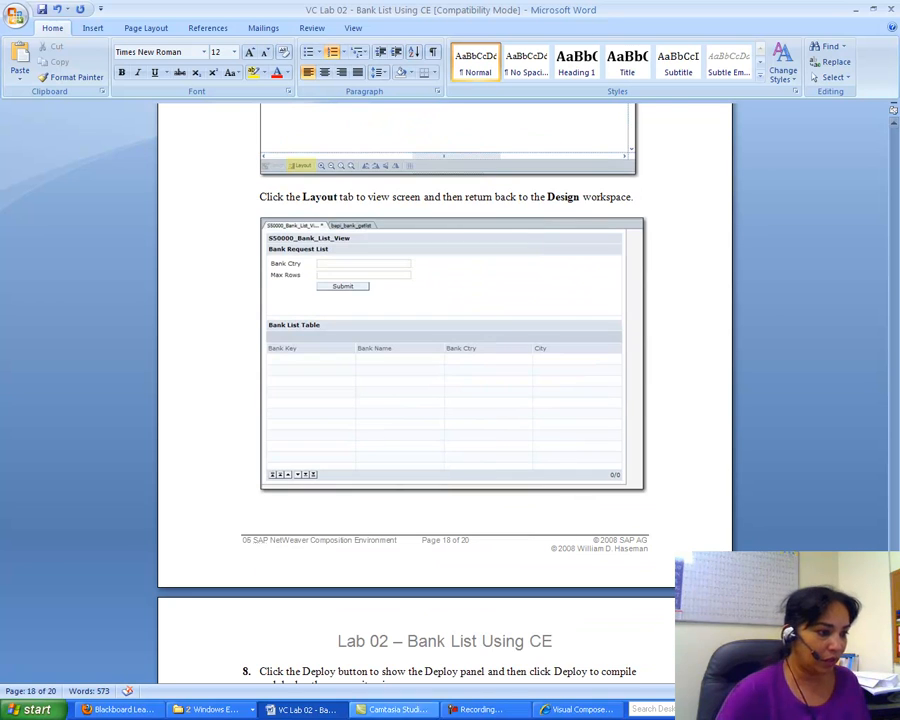
{"action": "left_click", "coordinate": [580, 709]}
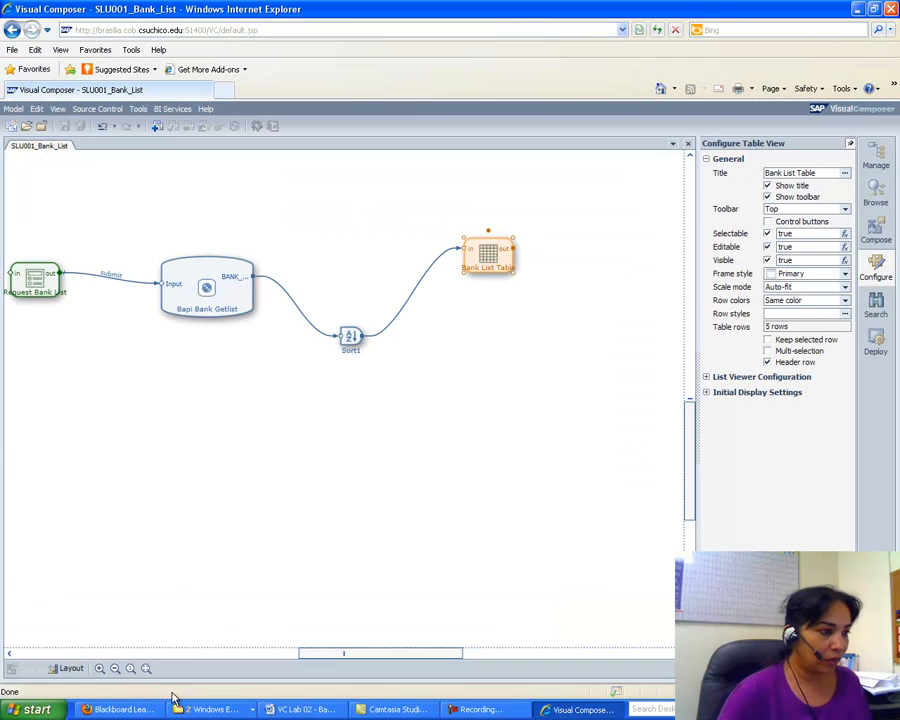
{"action": "left_click", "coordinate": [66, 670]}
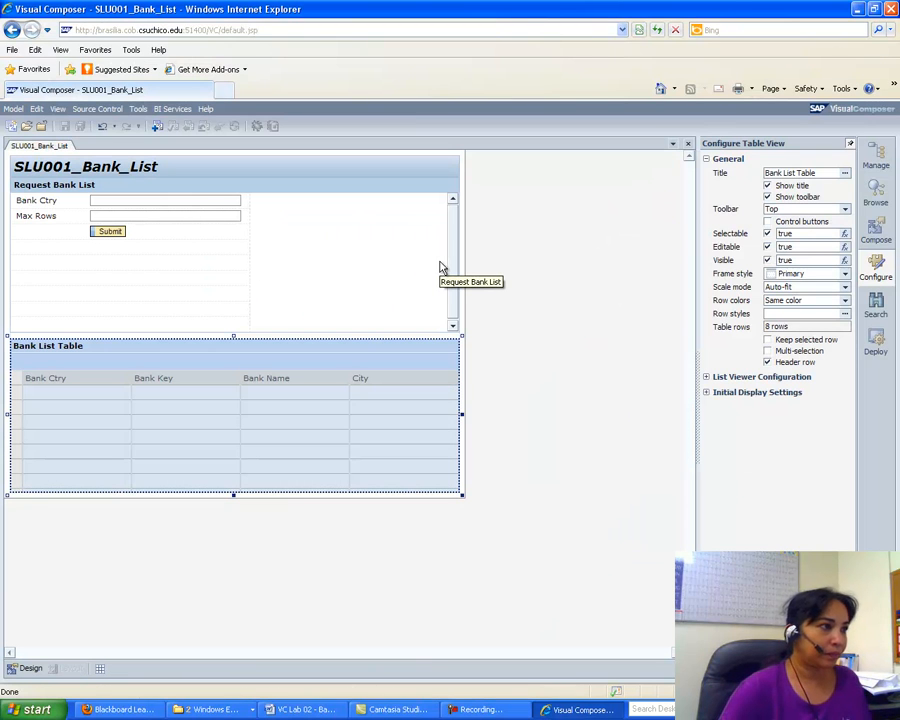
{"action": "left_click", "coordinate": [30, 668]}
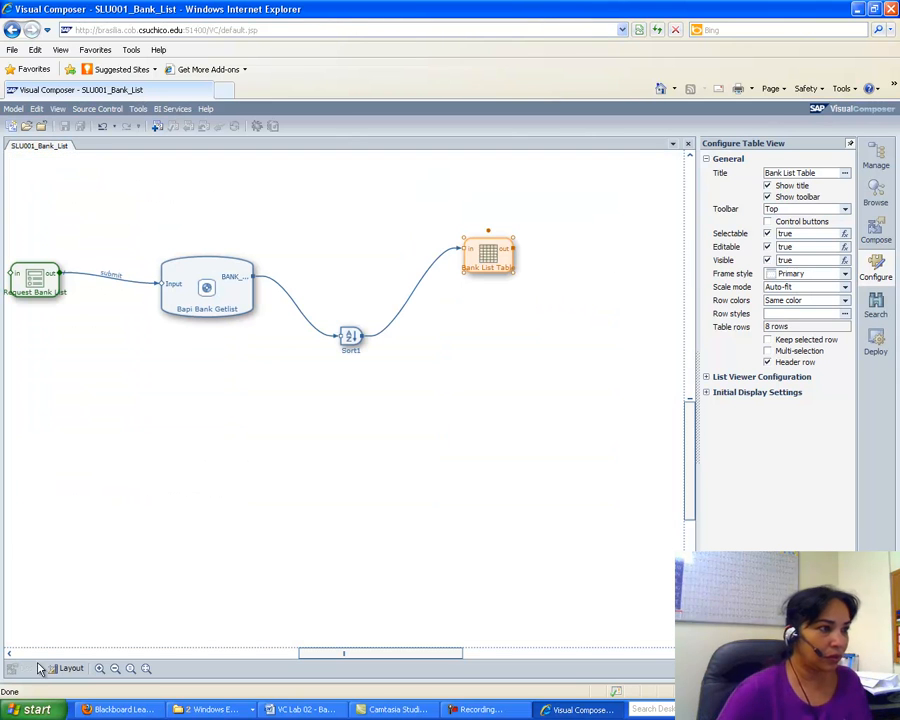
Read the deployment instructions in item 8 of the Word lab document and examine the expected deployment results.
{"action": "left_click", "coordinate": [312, 710]}
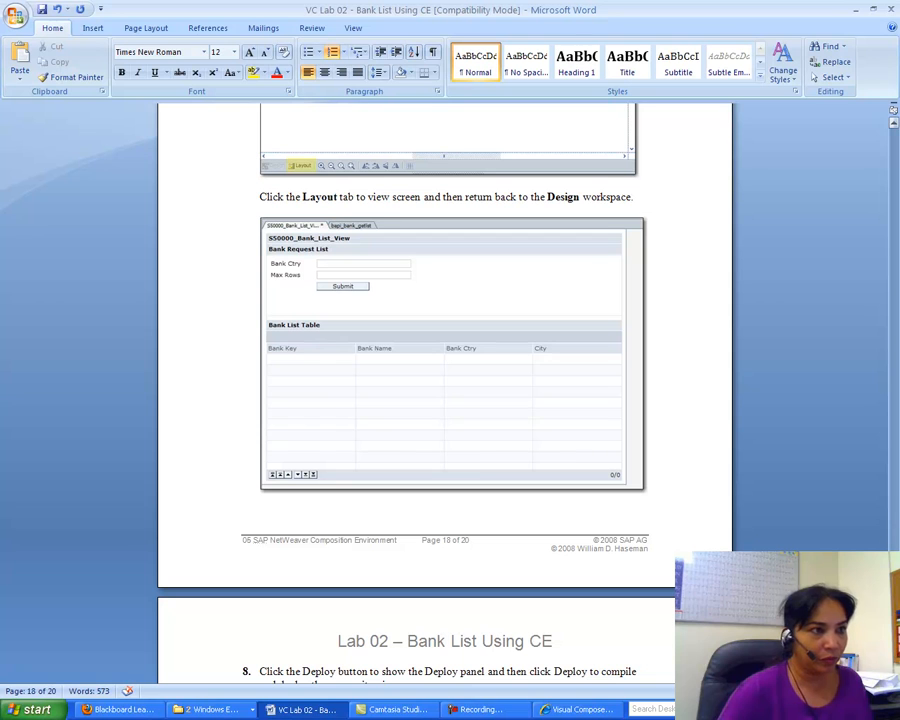
{"action": "scroll", "coordinate": [445, 400], "scroll_direction": "down", "scroll_amount": 5}
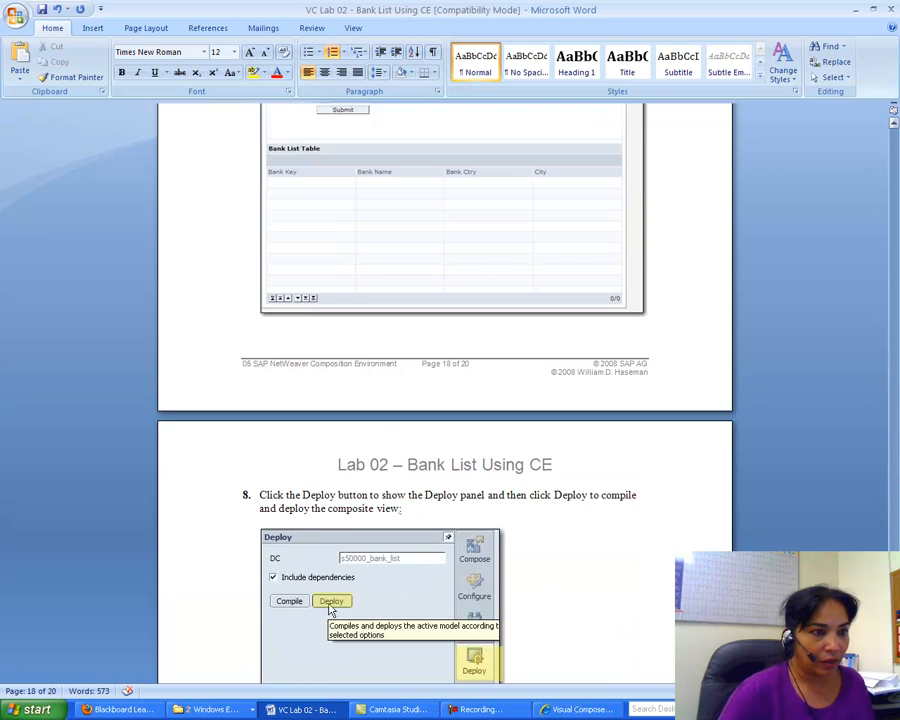
{"action": "scroll", "coordinate": [331, 551], "scroll_direction": "up", "scroll_amount": 6}
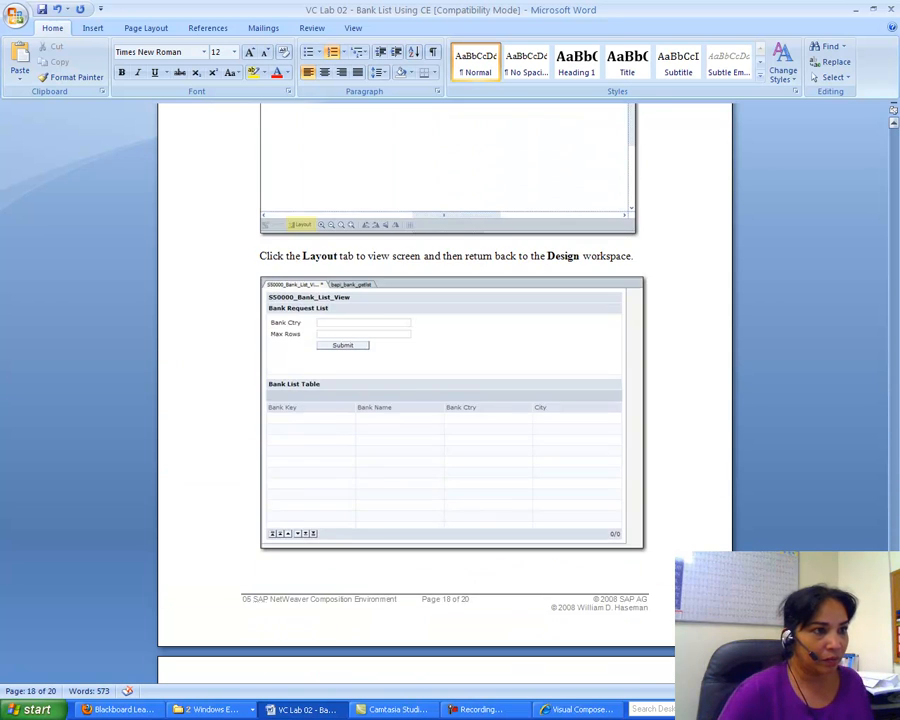
{"action": "scroll", "coordinate": [445, 400], "scroll_direction": "down", "scroll_amount": 10}
{"action": "scroll", "coordinate": [445, 400], "scroll_direction": "down", "scroll_amount": 1}
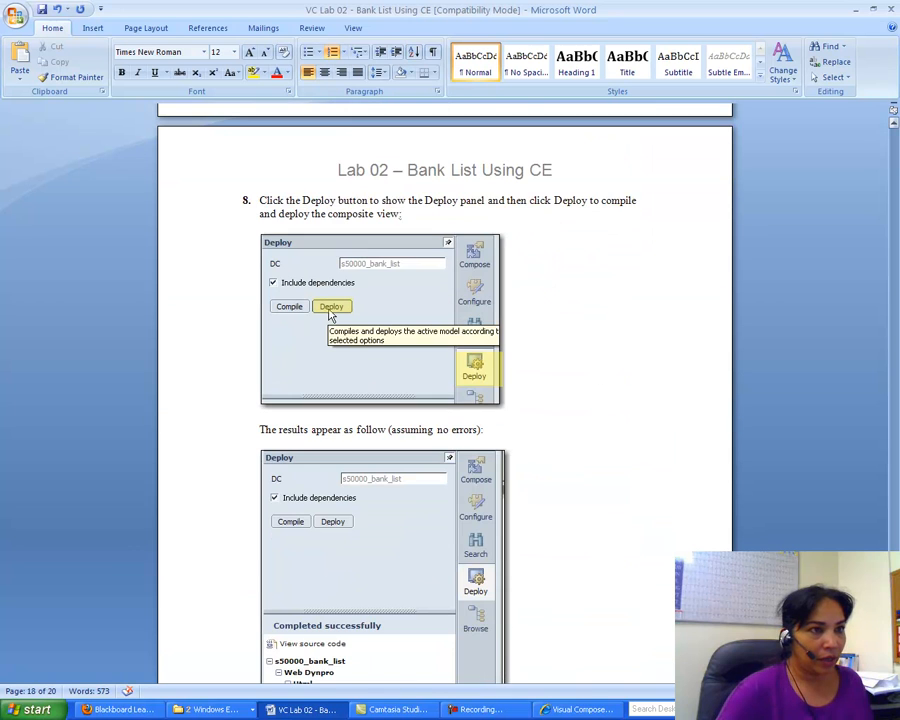
{"action": "scroll", "coordinate": [445, 400], "scroll_direction": "down", "scroll_amount": 6}
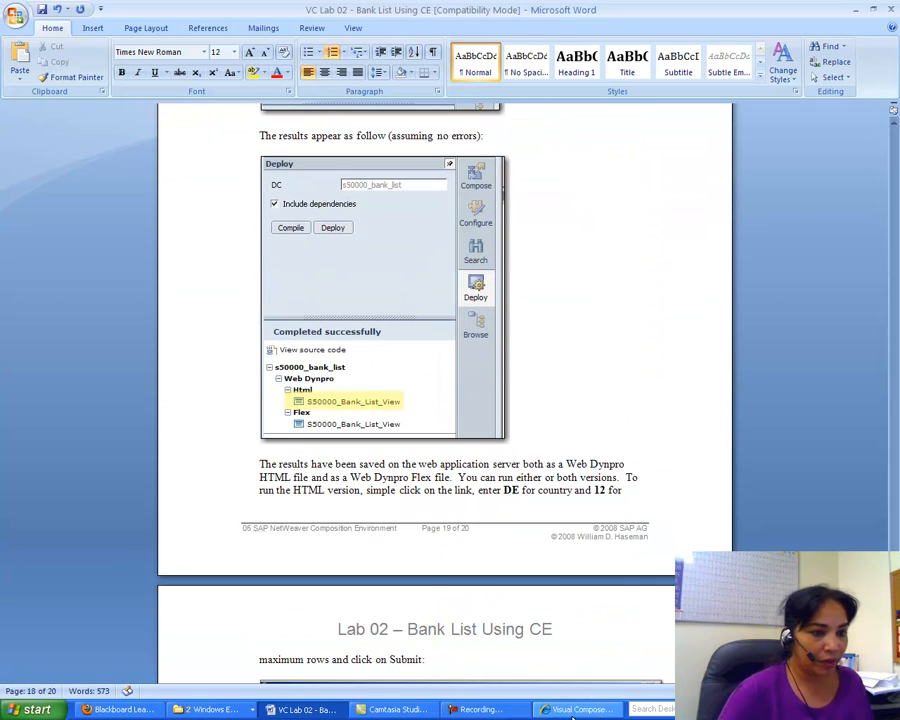
Compile and deploy slu001_bank_list from Visual Composer with DC dependencies included.
{"action": "left_click", "coordinate": [582, 709]}
{"action": "left_click", "coordinate": [873, 345]}
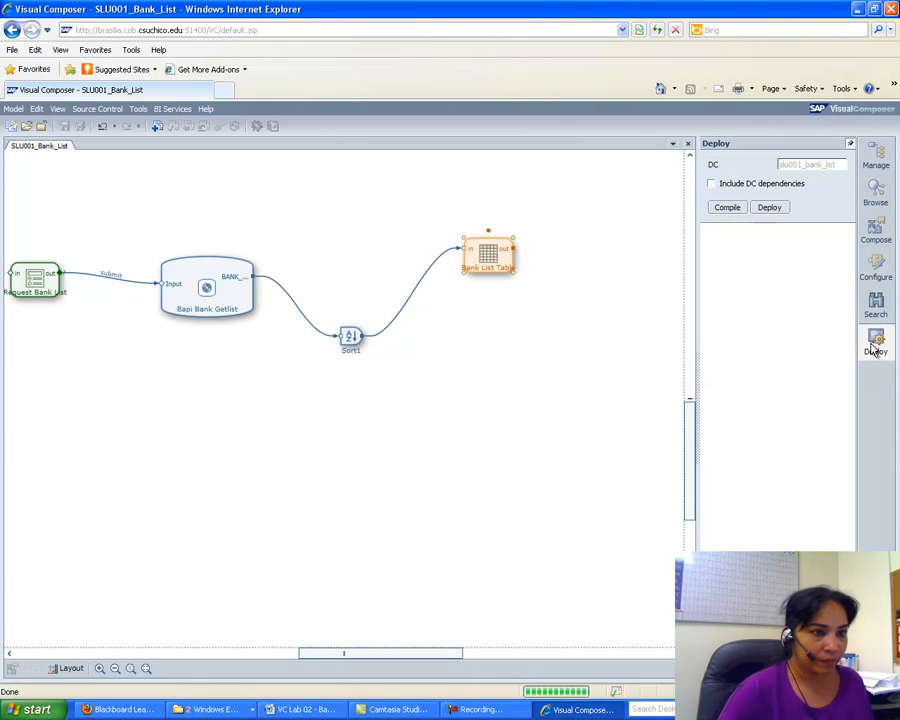
{"action": "left_click", "coordinate": [711, 184]}
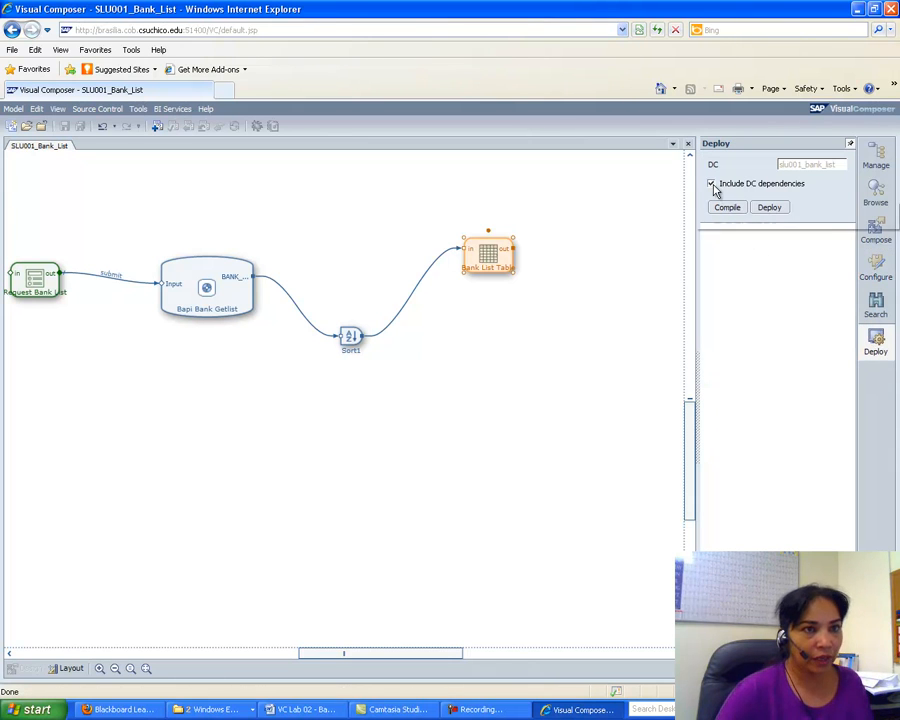
{"action": "left_click", "coordinate": [766, 210]}
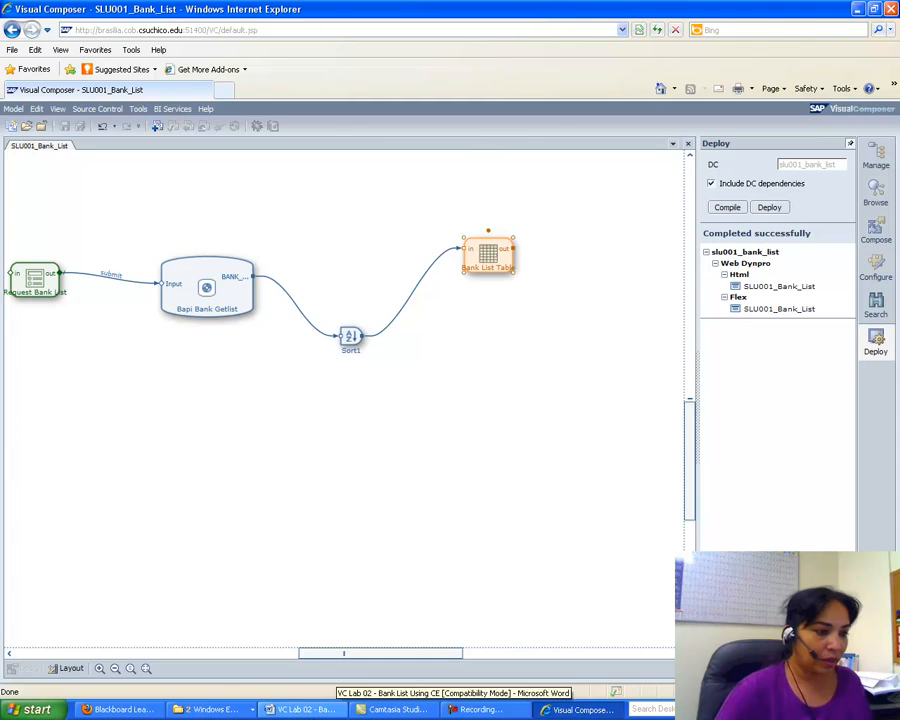
Read the run instructions in the Word lab document, then launch the deployed HTML version of SLU001_Bank_List from Visual Composer.
{"action": "left_click", "coordinate": [310, 709]}
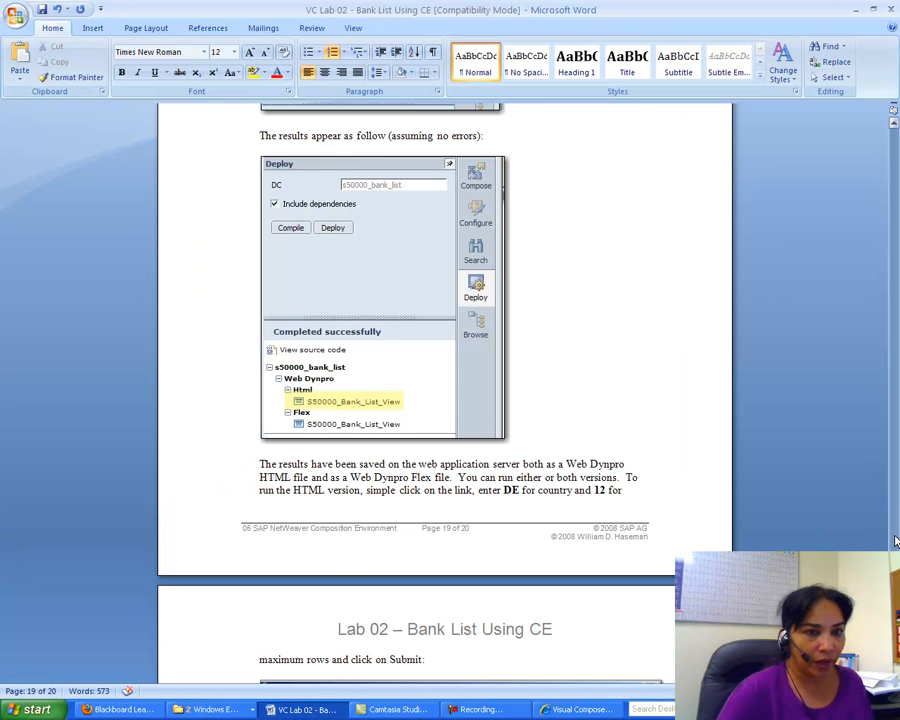
{"action": "scroll", "coordinate": [445, 390], "scroll_direction": "down", "scroll_amount": 3}
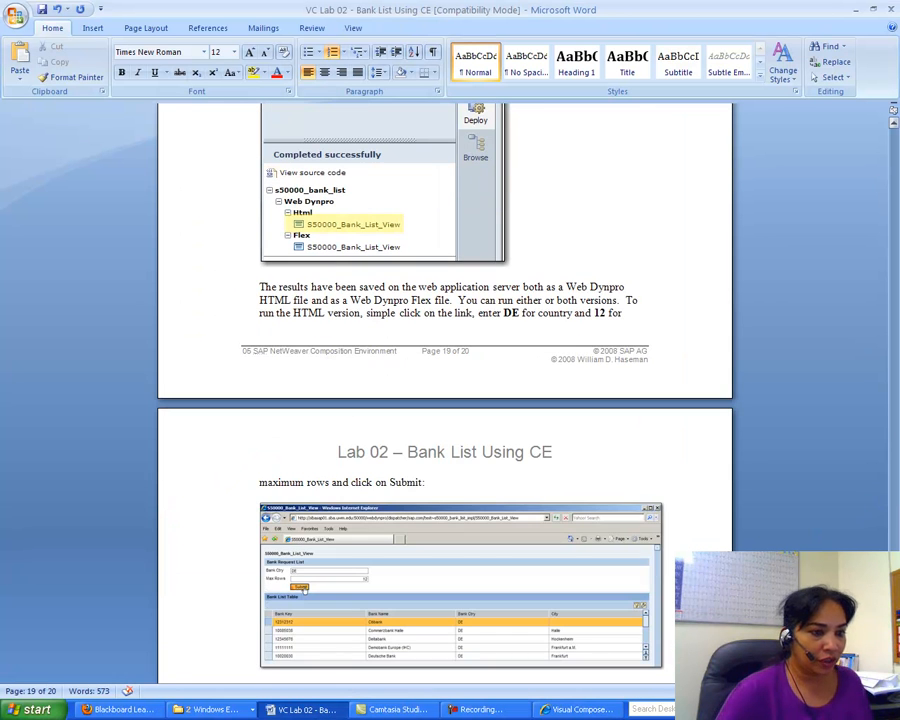
{"action": "left_click", "coordinate": [580, 709]}
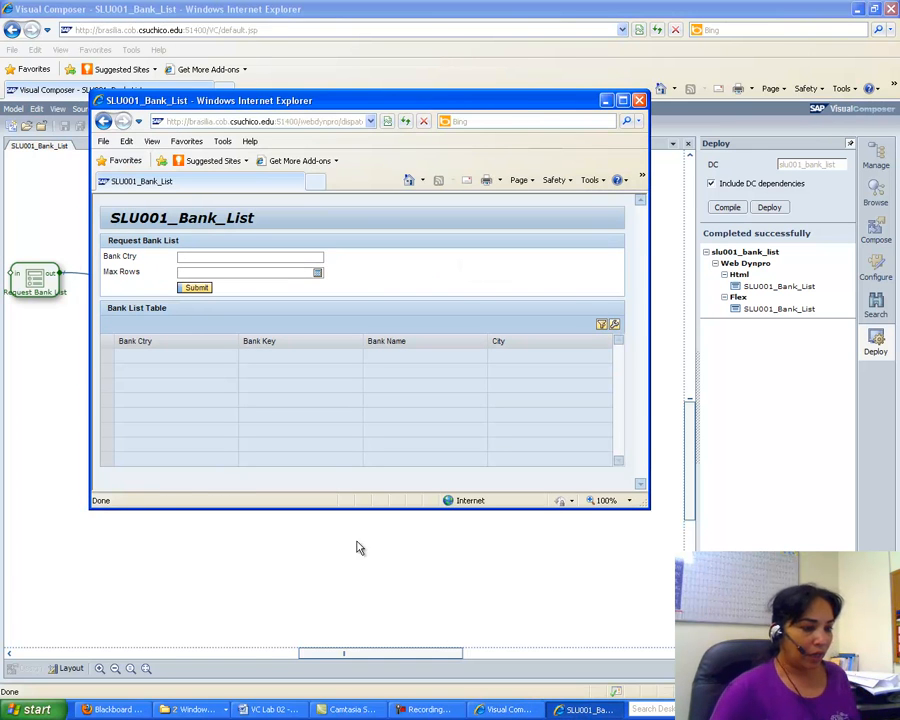
Recheck the test values in the Word lab document, then submit the bank list request with country DE and 12 maximum rows.
{"action": "left_click", "coordinate": [272, 709]}
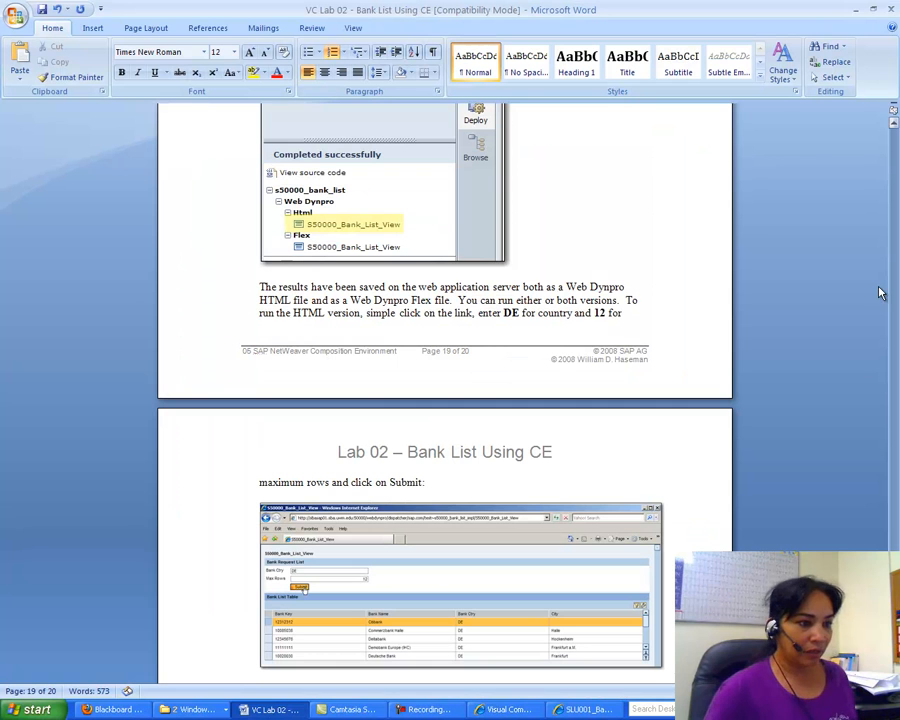
{"action": "left_click", "coordinate": [585, 709]}
{"action": "left_click", "coordinate": [186, 257]}
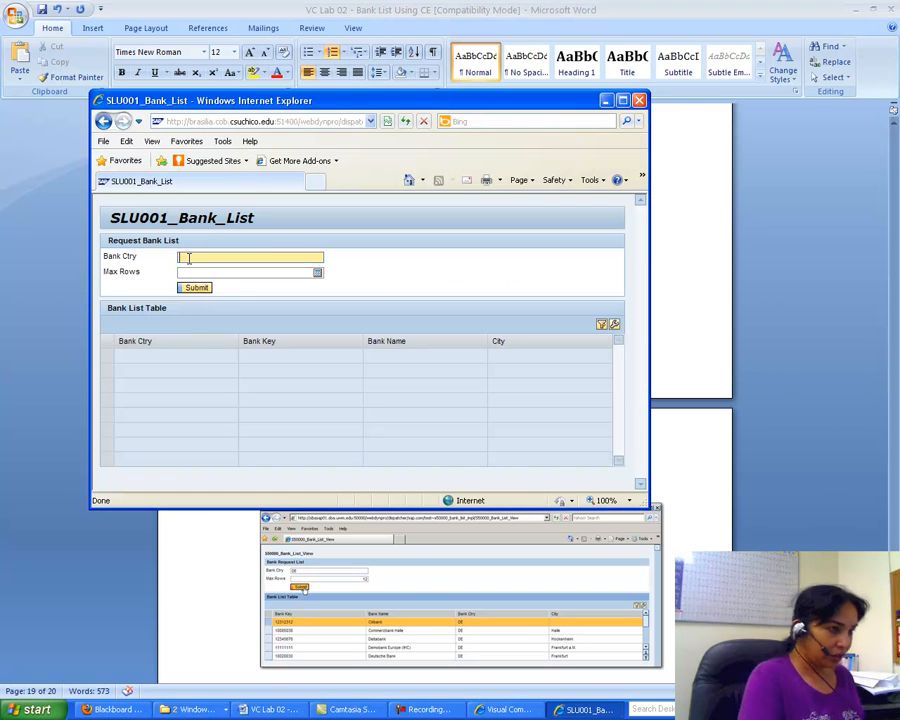
{"action": "type", "text": "DE"}
{"action": "left_click", "coordinate": [196, 270]}
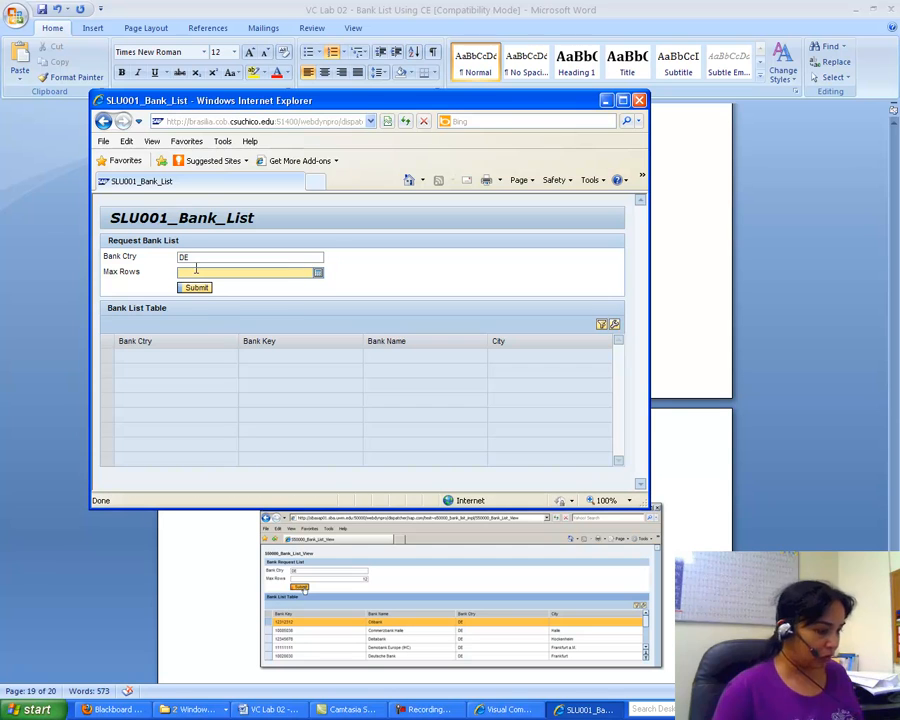
{"action": "left_click", "coordinate": [197, 288]}
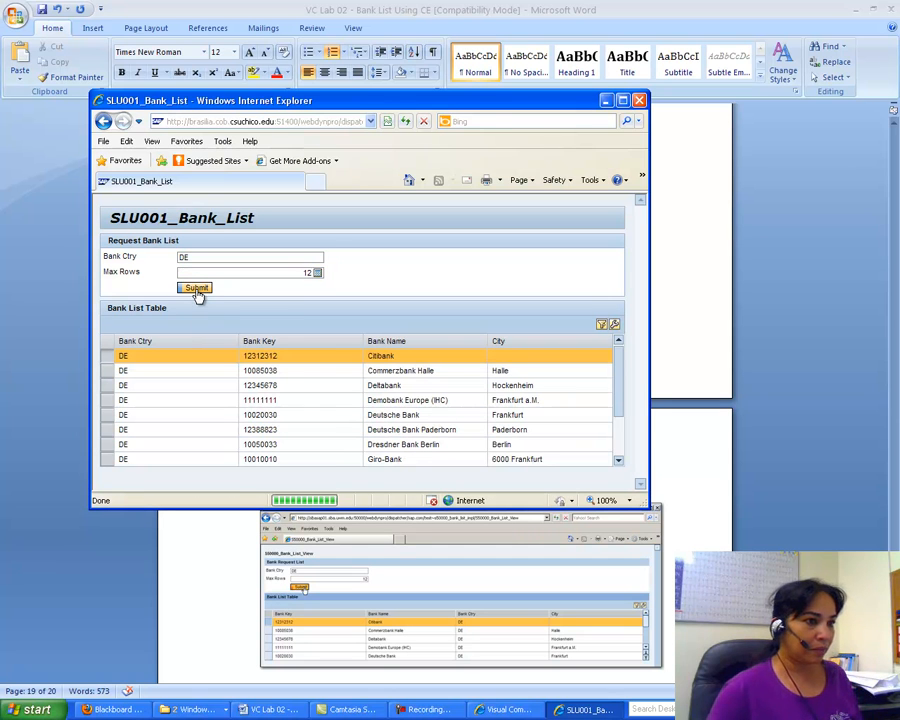
Review the expected bank list output and the rest of the final page in the Word lab document.
{"action": "left_click", "coordinate": [283, 710]}
{"action": "scroll", "coordinate": [445, 400], "scroll_direction": "down", "scroll_amount": 8}
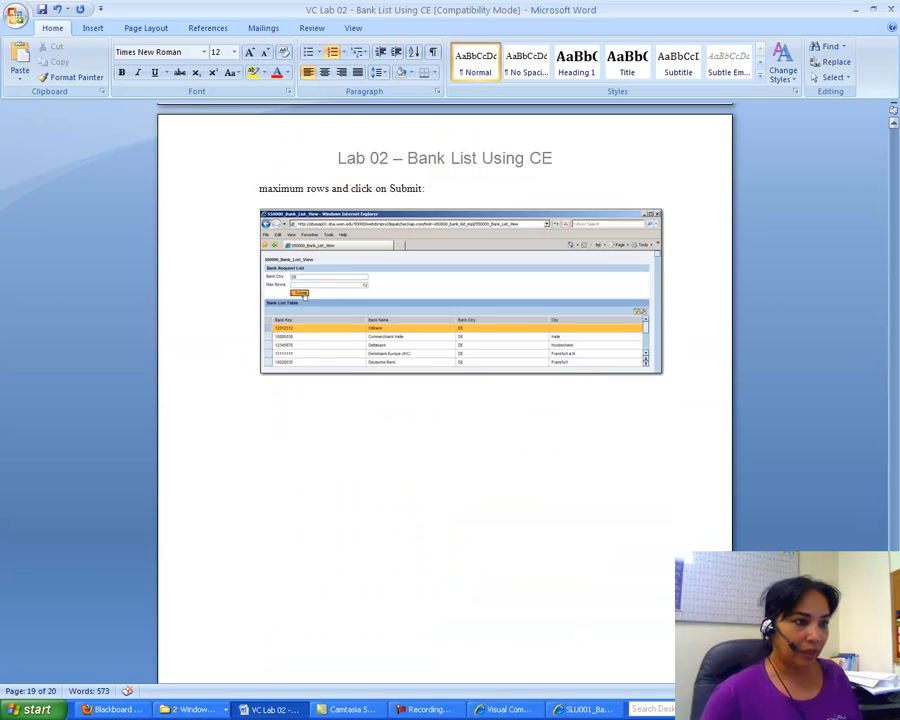
{"action": "scroll", "coordinate": [445, 400], "scroll_direction": "up", "scroll_amount": 4}
{"action": "scroll", "coordinate": [445, 400], "scroll_direction": "up", "scroll_amount": 2}
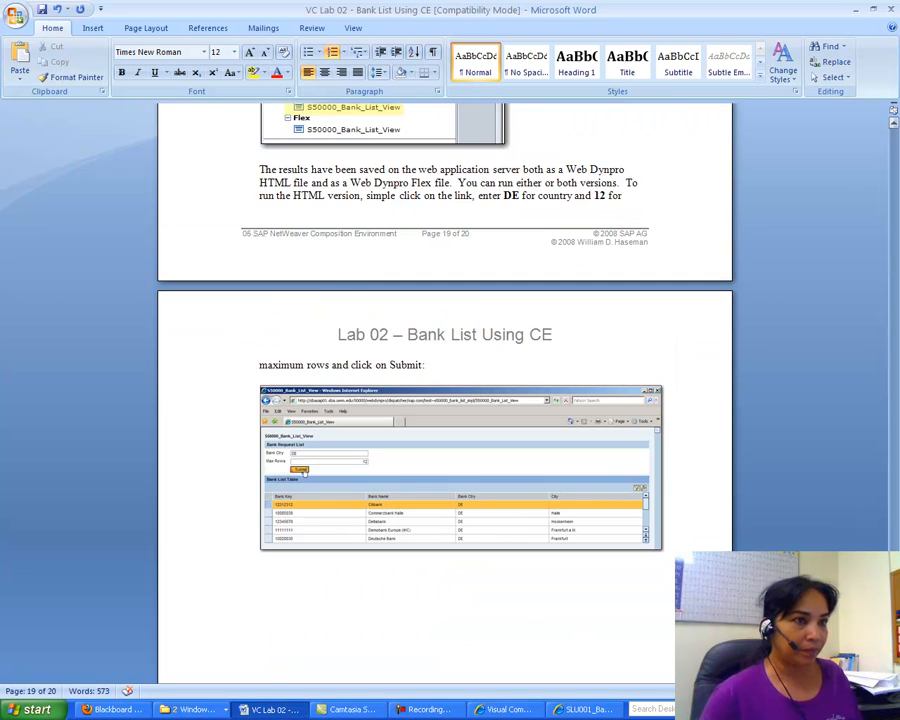
{"action": "scroll", "coordinate": [445, 400], "scroll_direction": "down", "scroll_amount": 8}
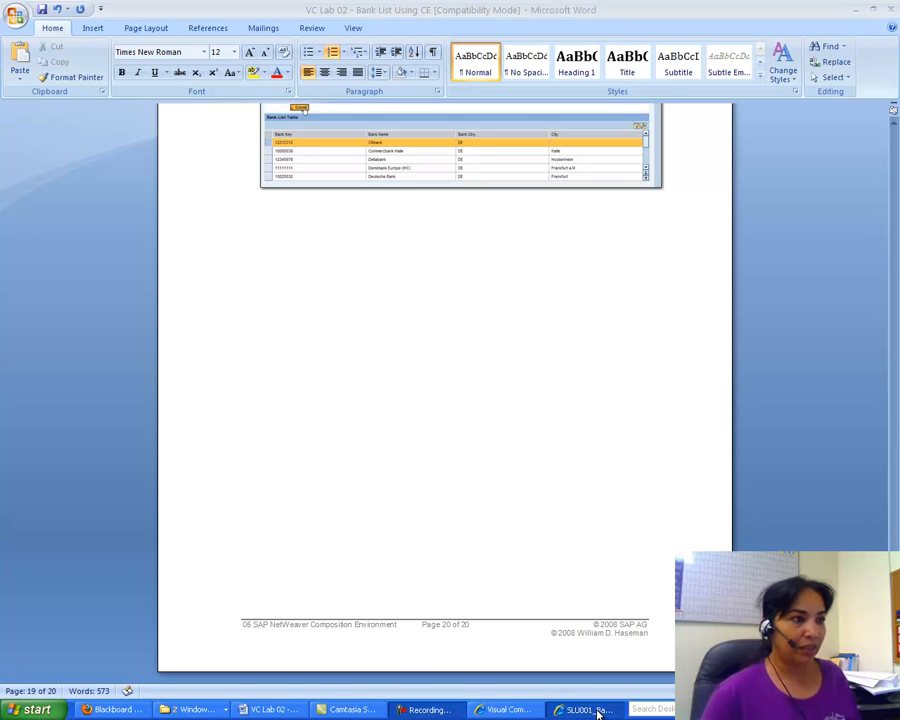
Capture a screenshot of the SLU001_Bank_List results and paste it into a new Word document.
{"action": "left_click", "coordinate": [590, 709]}
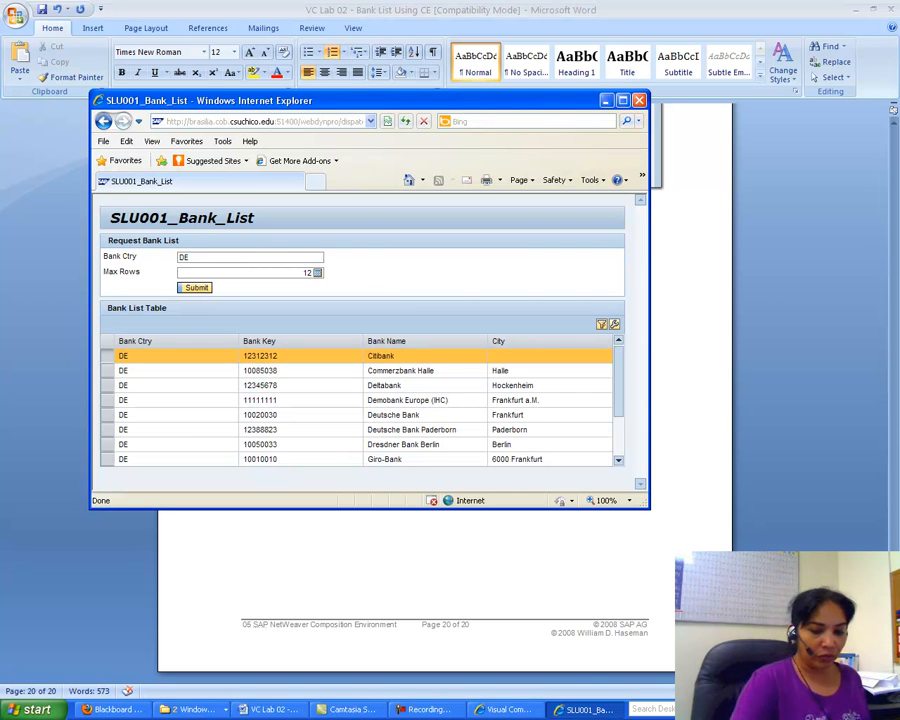
{"action": "left_click", "coordinate": [37, 709]}
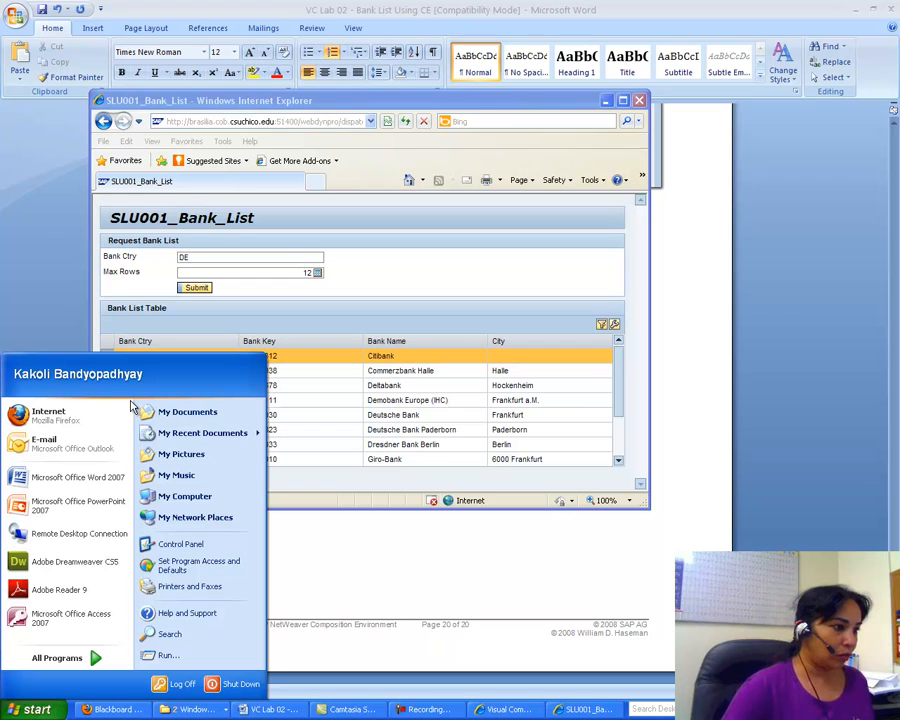
{"action": "left_click", "coordinate": [95, 478]}
{"action": "left_click", "coordinate": [18, 65]}
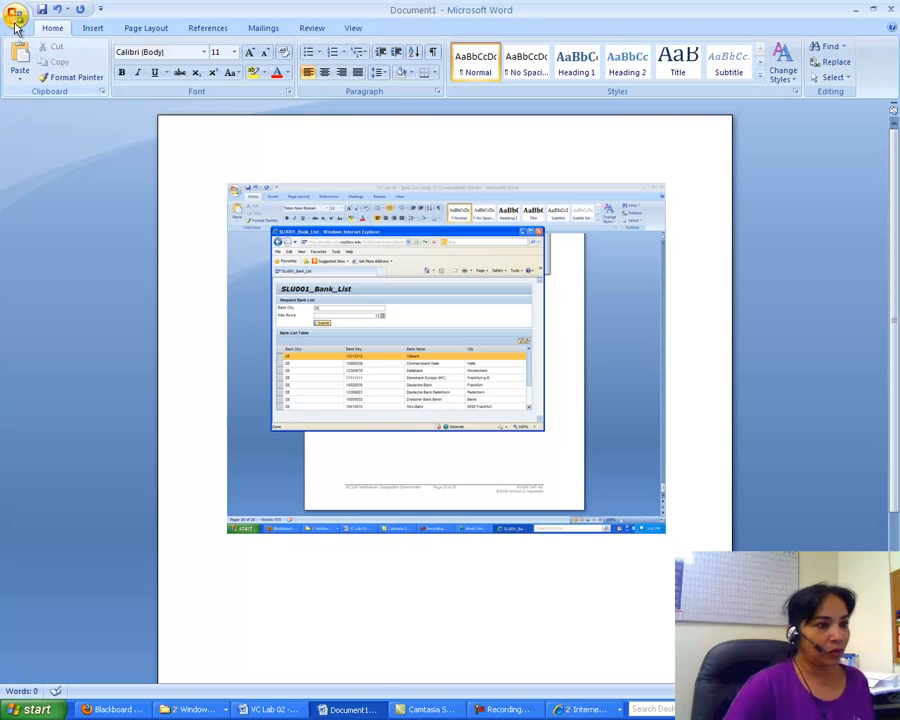
Delete the full-screen screenshot from the Word document and paste the captured screenshot into a new Paint image.
{"action": "left_click", "coordinate": [622, 193]}
{"action": "key", "text": "Delete"}
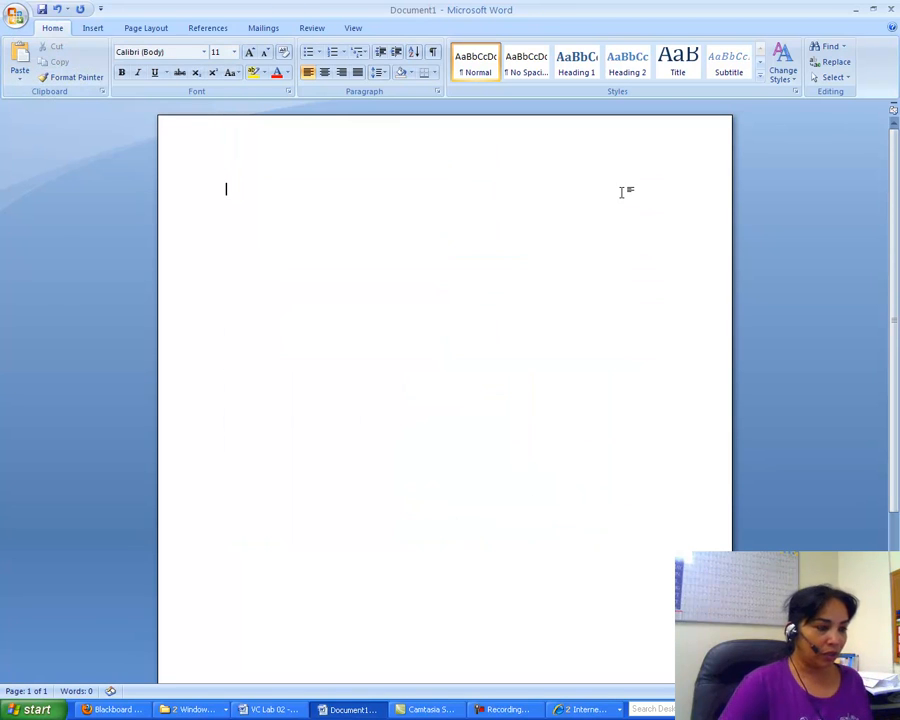
{"action": "left_click", "coordinate": [37, 709]}
{"action": "left_click", "coordinate": [60, 657]}
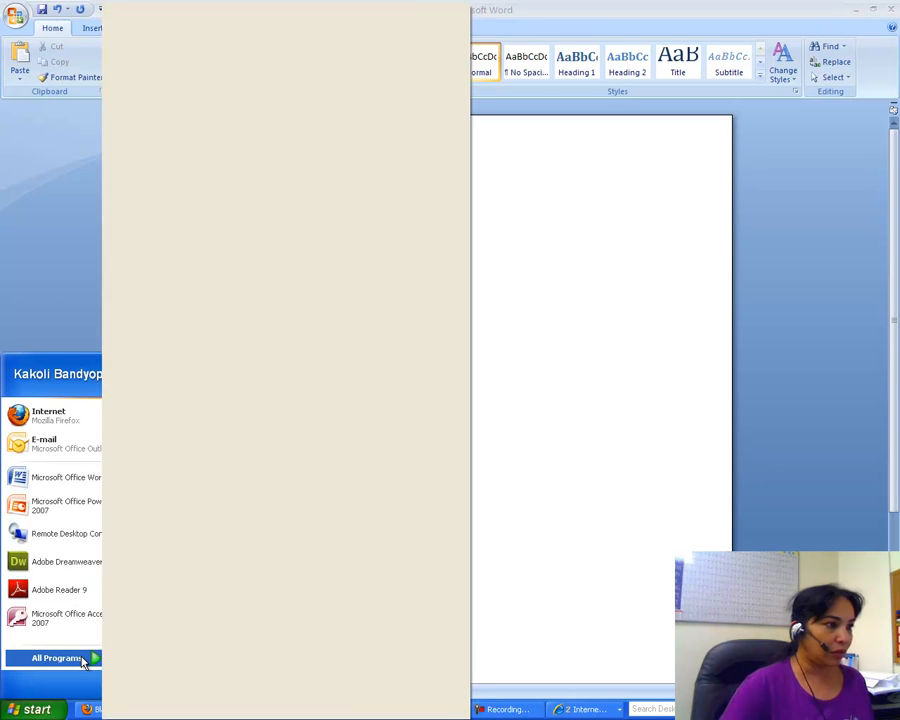
{"action": "mouse_move", "coordinate": [140, 86]}
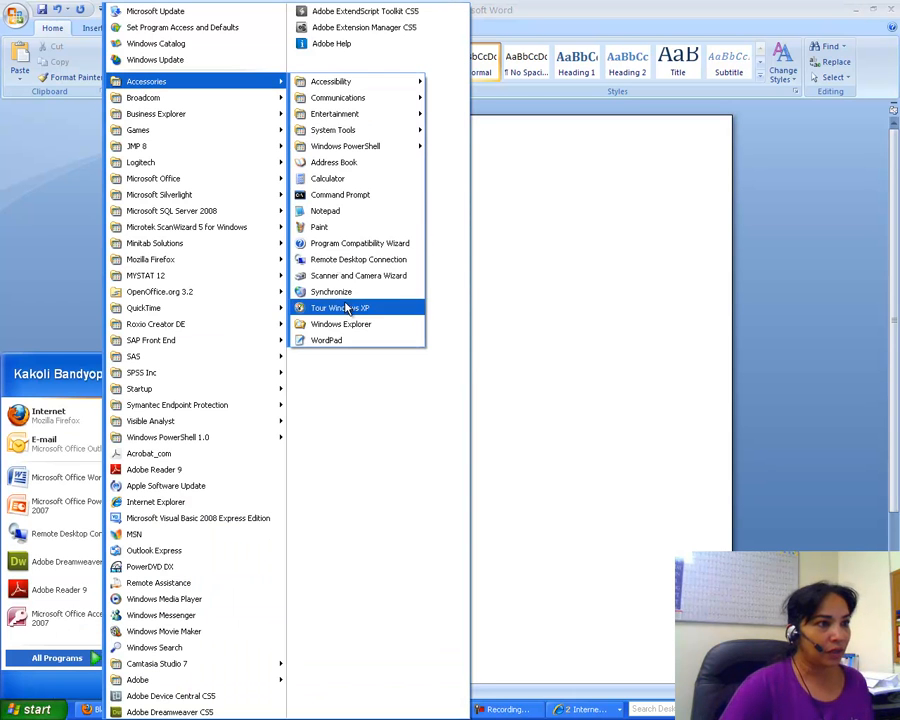
{"action": "left_click", "coordinate": [322, 227]}
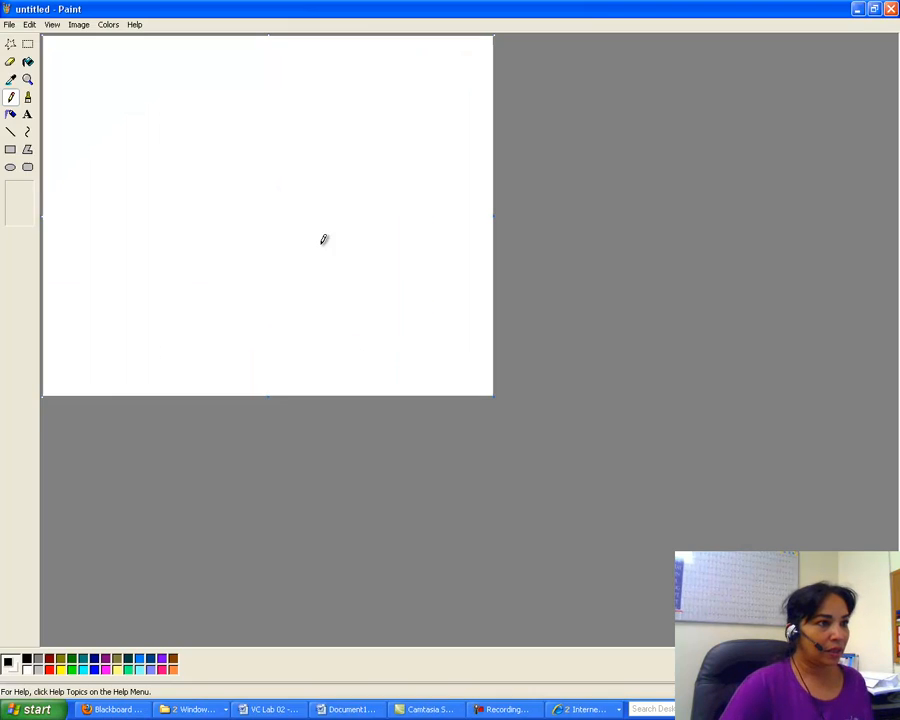
{"action": "left_click", "coordinate": [29, 24]}
{"action": "left_click", "coordinate": [36, 92]}
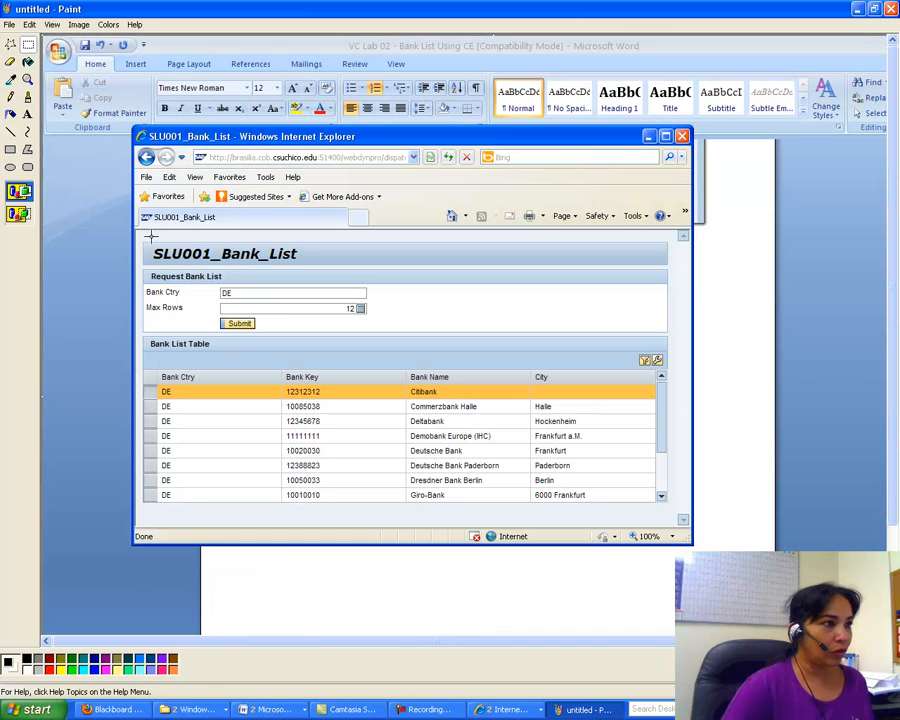
Select the SLU001_Bank_List page area of the screenshot in Paint and cut it.
{"action": "mouse_move", "coordinate": [619, 274]}
{"action": "left_mouse_down"}
{"action": "mouse_move", "coordinate": [693, 482]}
{"action": "mouse_move", "coordinate": [688, 521]}
{"action": "left_mouse_up"}
{"action": "left_click", "coordinate": [29, 24]}
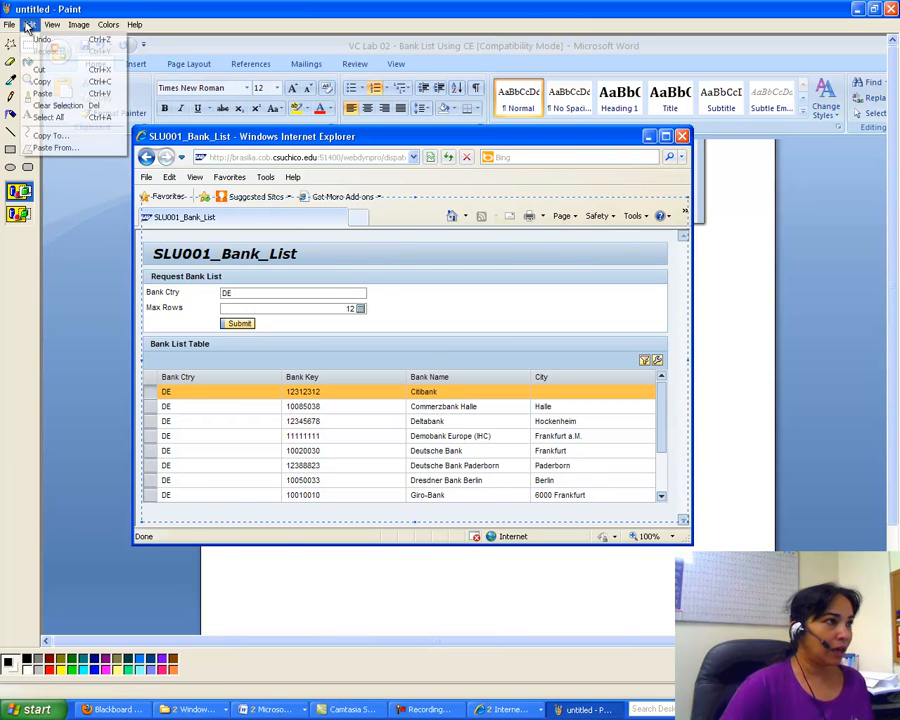
{"action": "left_click", "coordinate": [35, 62]}
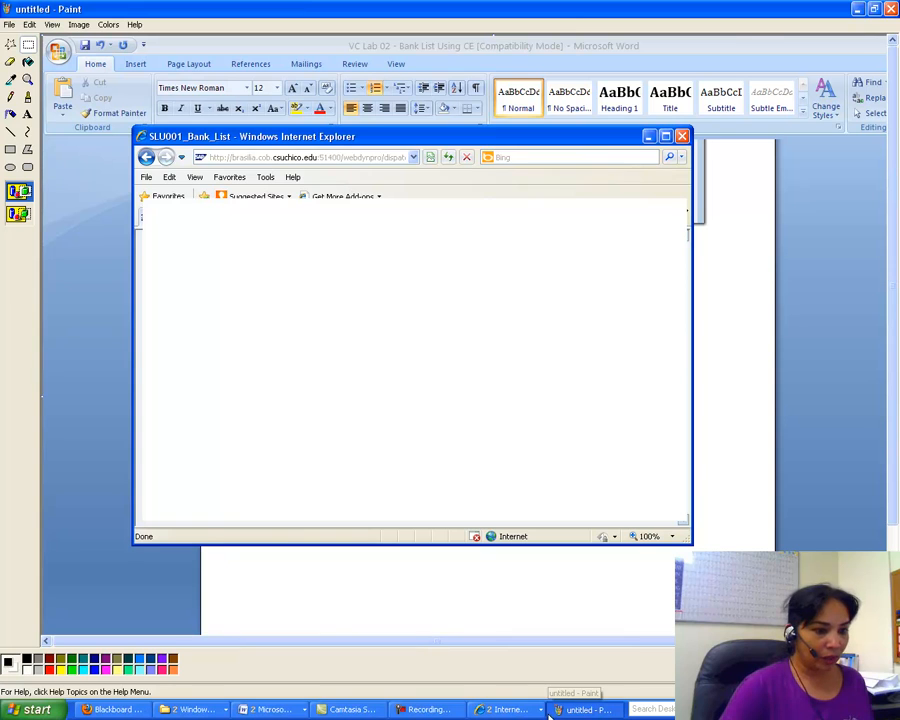
Switch to the blank Word document Document1 and paste the cropped SLU001_Bank_List image into it.
{"action": "left_click", "coordinate": [262, 709]}
{"action": "left_click", "coordinate": [262, 709]}
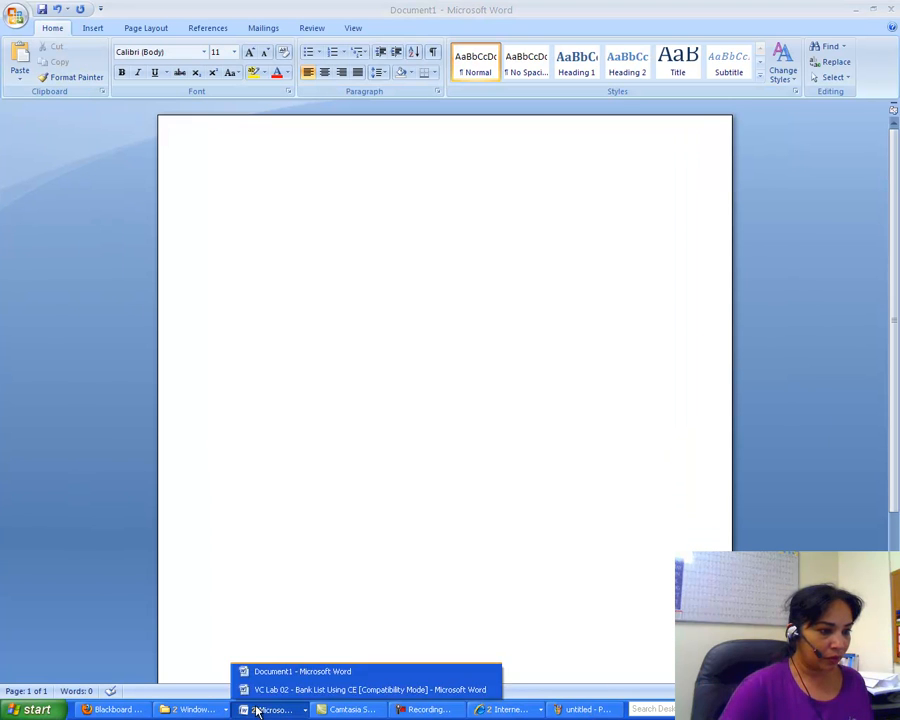
{"action": "left_click", "coordinate": [270, 684]}
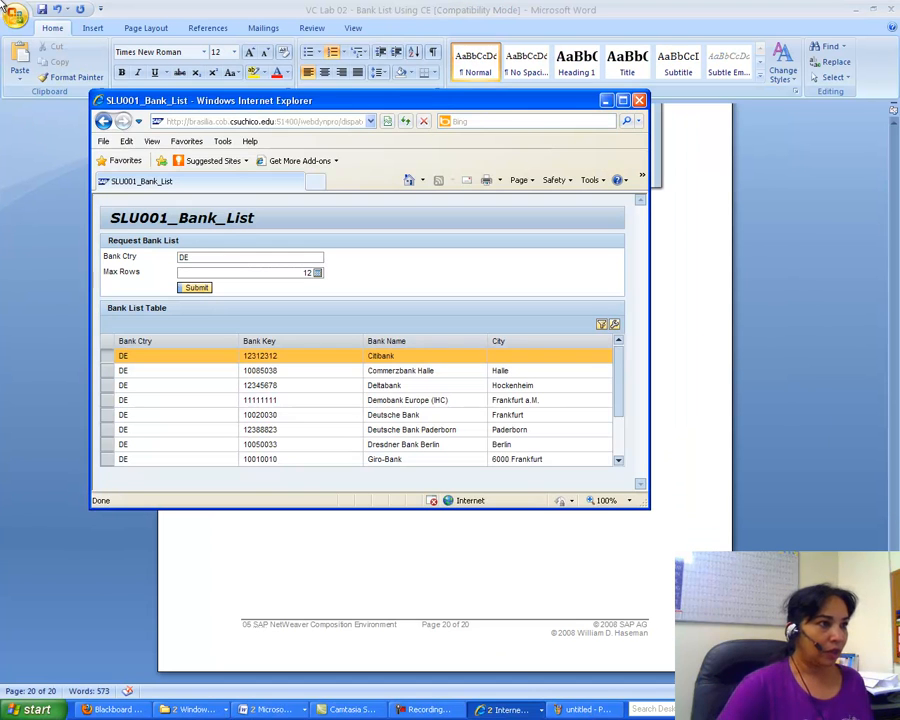
{"action": "left_click", "coordinate": [287, 709]}
{"action": "left_click", "coordinate": [270, 667]}
{"action": "left_click", "coordinate": [19, 58]}
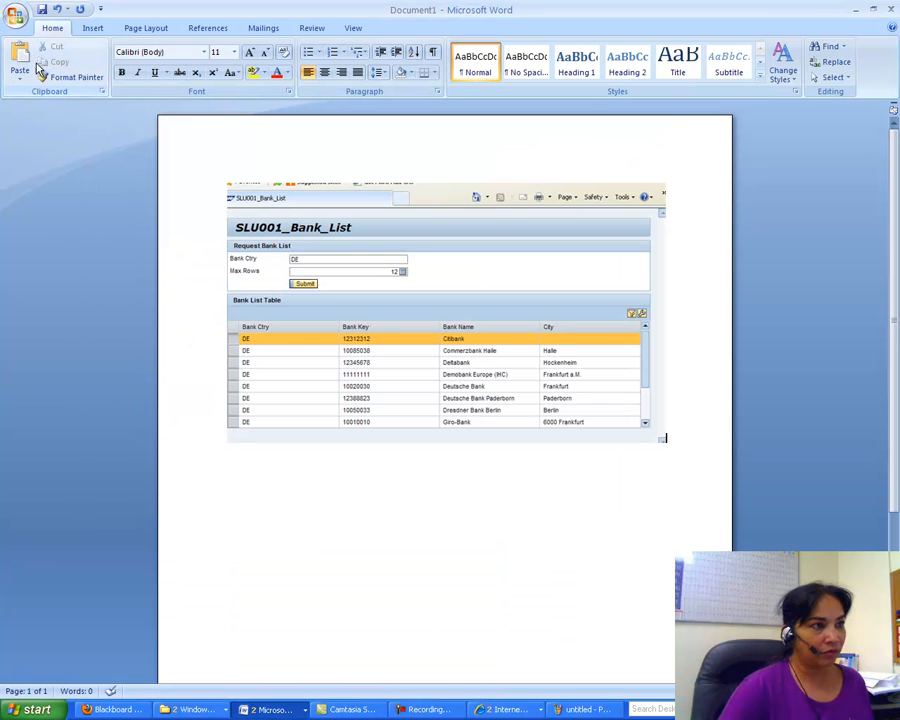
Save the document as Word 97-2003 file SAP VC A2 Key in the Desktop's misy 3395 summer 2011 folder, and close it.
{"action": "left_click", "coordinate": [15, 17]}
{"action": "mouse_move", "coordinate": [22, 140]}
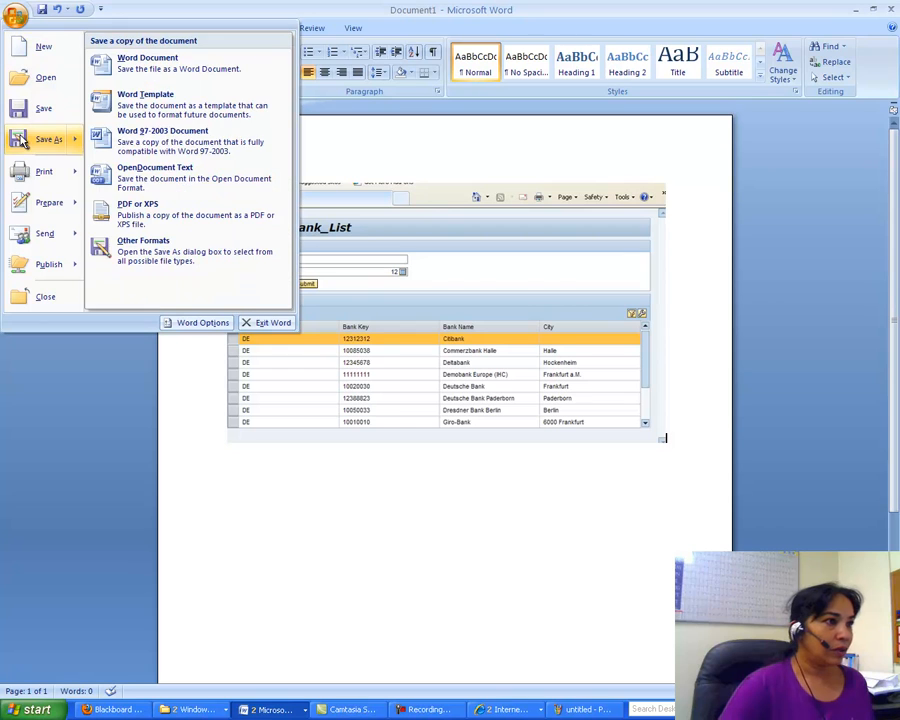
{"action": "left_click", "coordinate": [216, 148]}
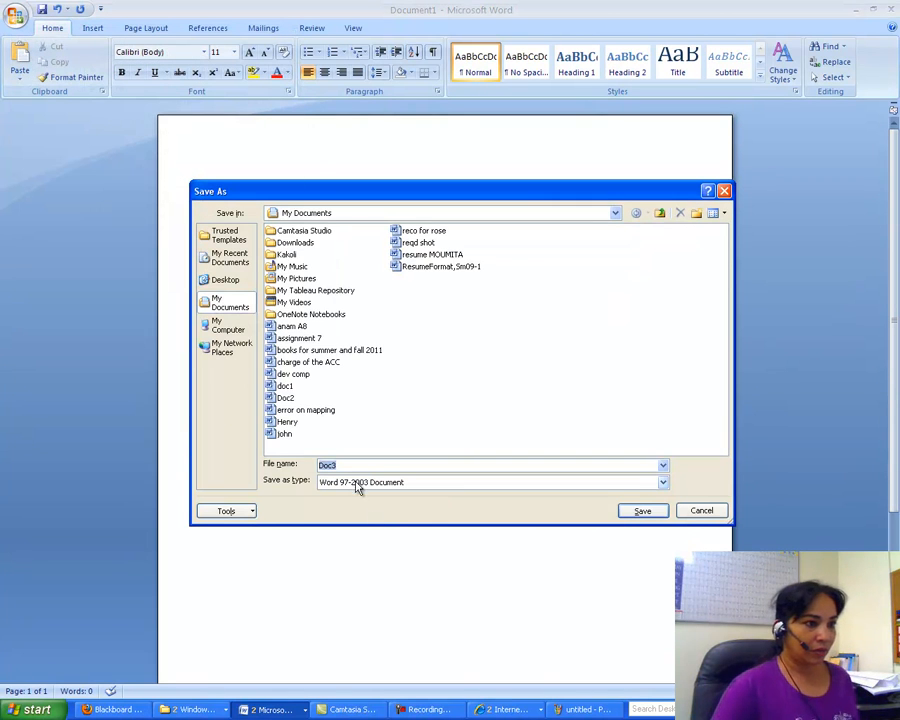
{"action": "left_click", "coordinate": [240, 281]}
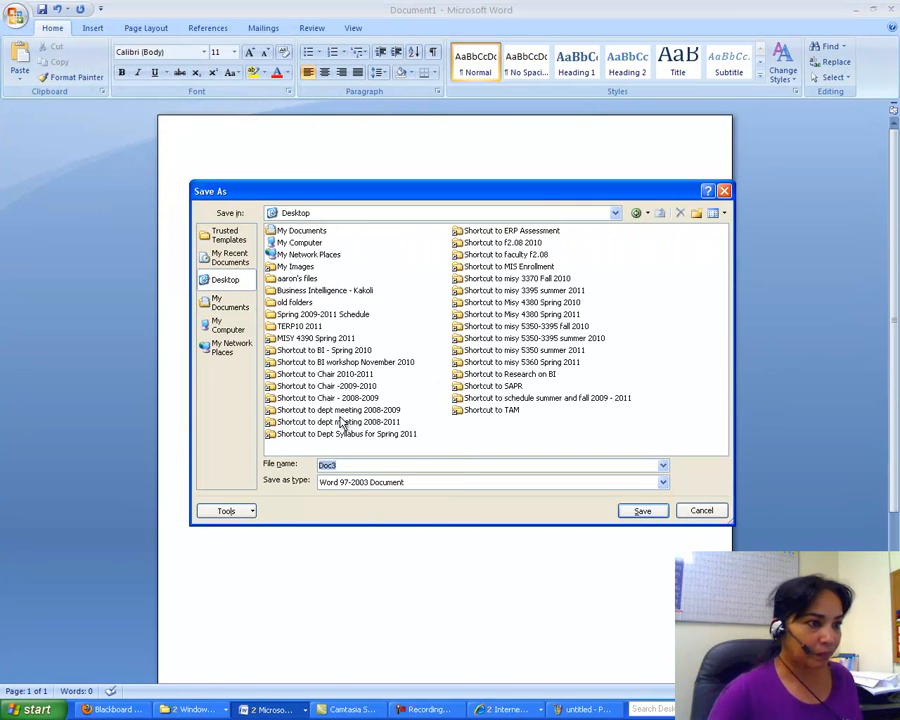
{"action": "double_click", "coordinate": [552, 290]}
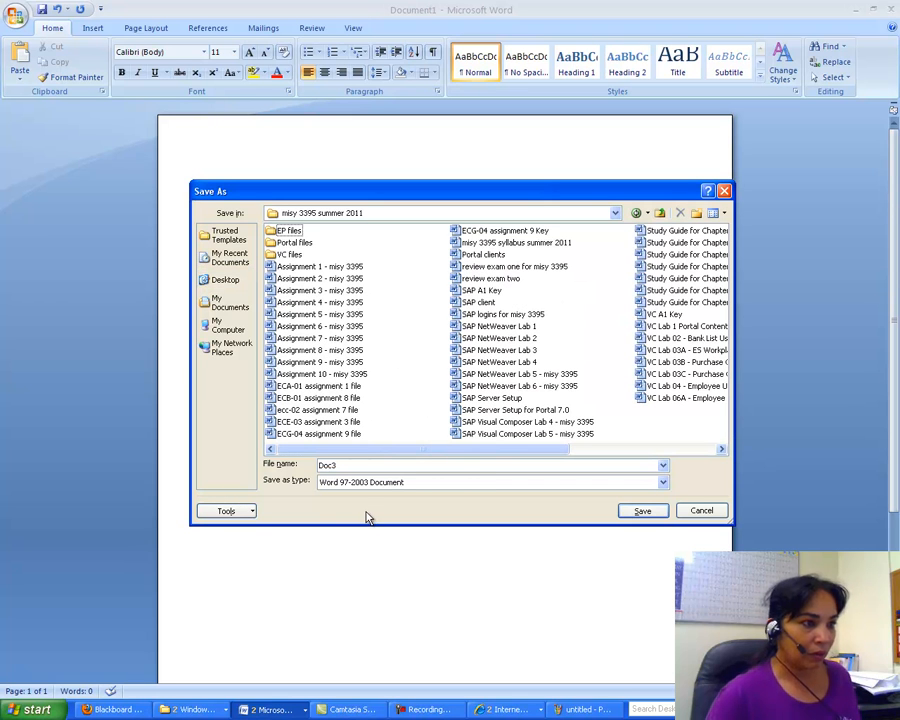
{"action": "double_click", "coordinate": [341, 463]}
{"action": "type", "text": "A"}
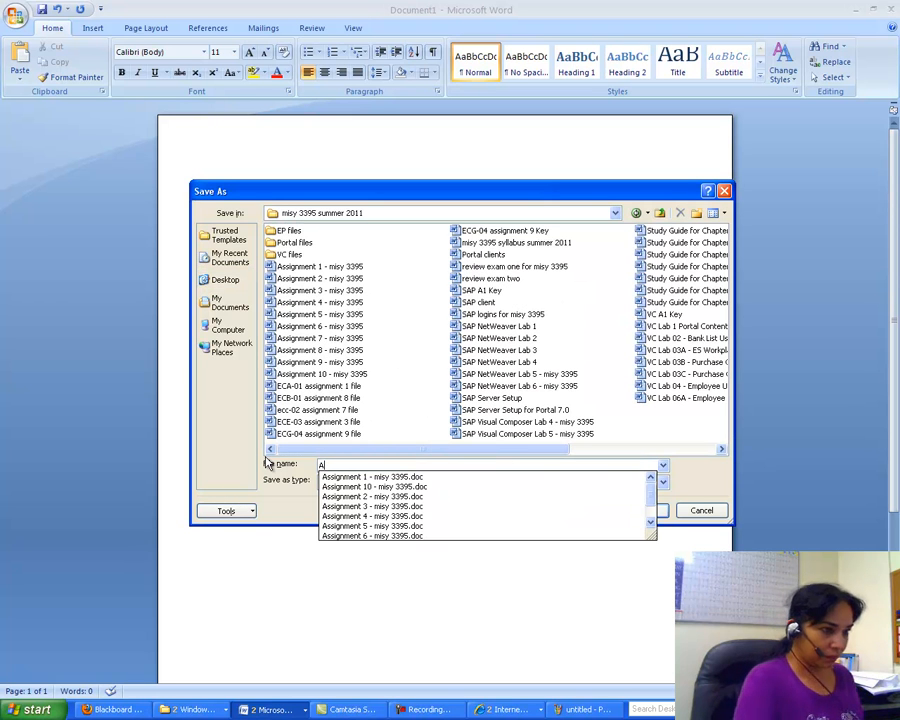
{"action": "key", "text": "BackSpace"}
{"action": "type", "text": "SAP VC A2 Key"}
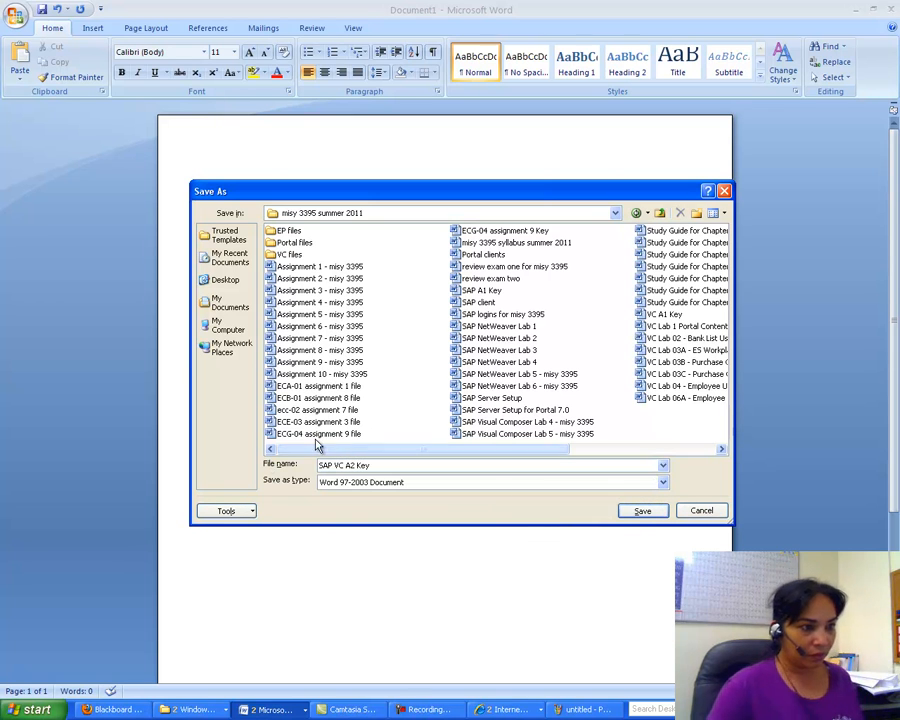
{"action": "left_click", "coordinate": [638, 510]}
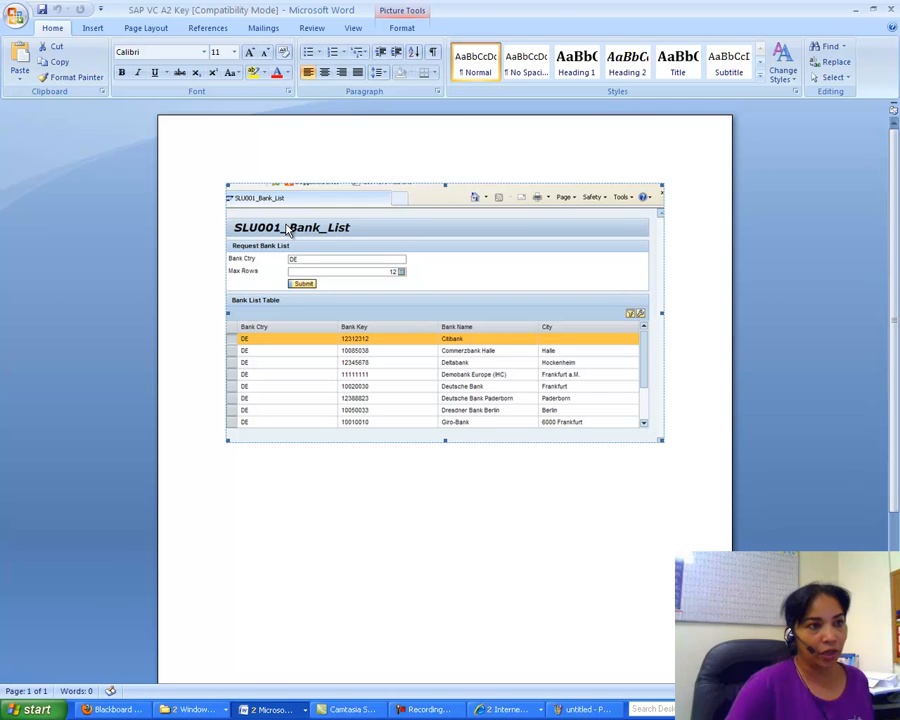
{"action": "left_click", "coordinate": [714, 170]}
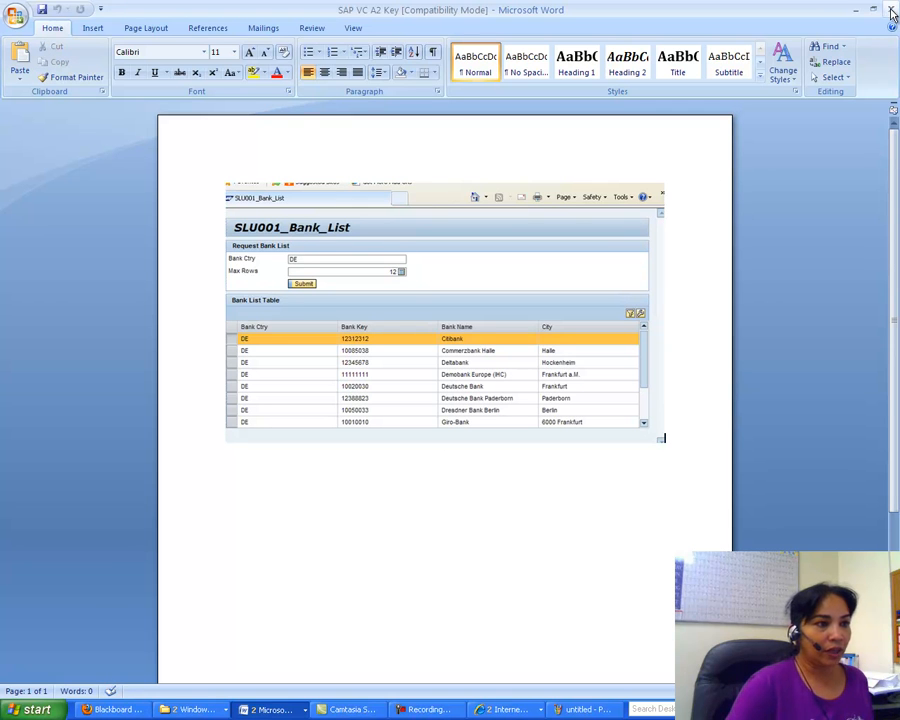
{"action": "left_click", "coordinate": [893, 11]}
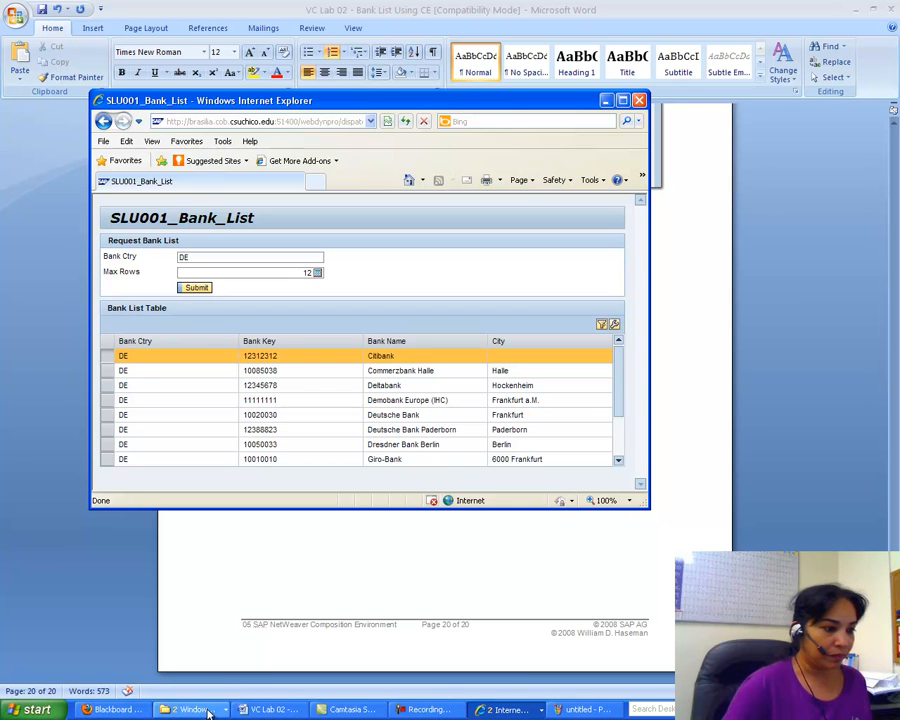
{"action": "left_click", "coordinate": [431, 714]}
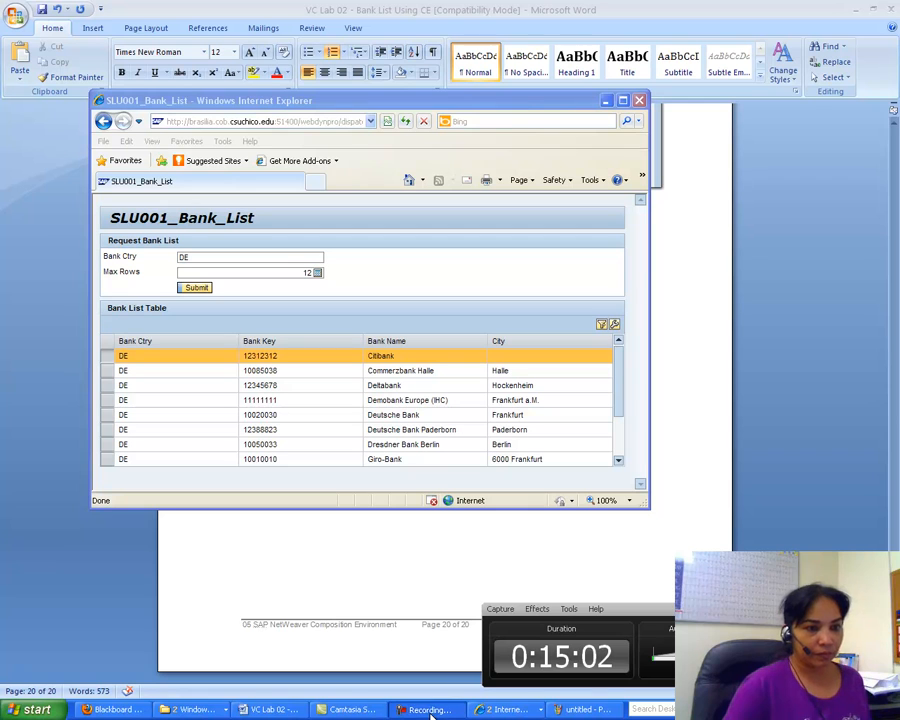